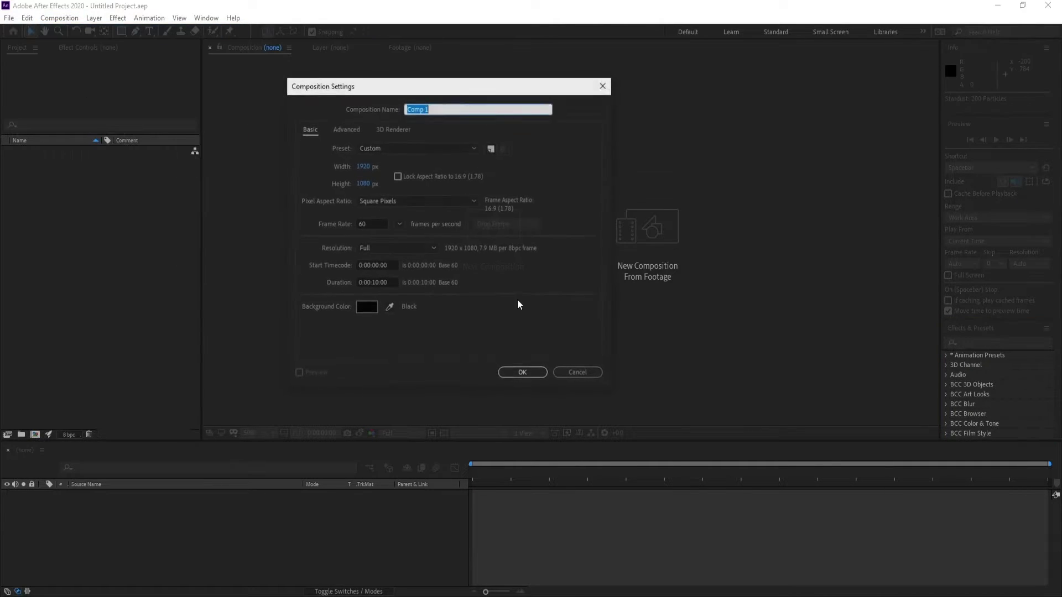
Step: Create a 10-second 1920 x 1080 composition at 60 fps and add a comp-sized black solid named Stardust
click(514, 372)
click(94, 18)
mouse_move(105, 28)
click(252, 40)
text(Stardust)
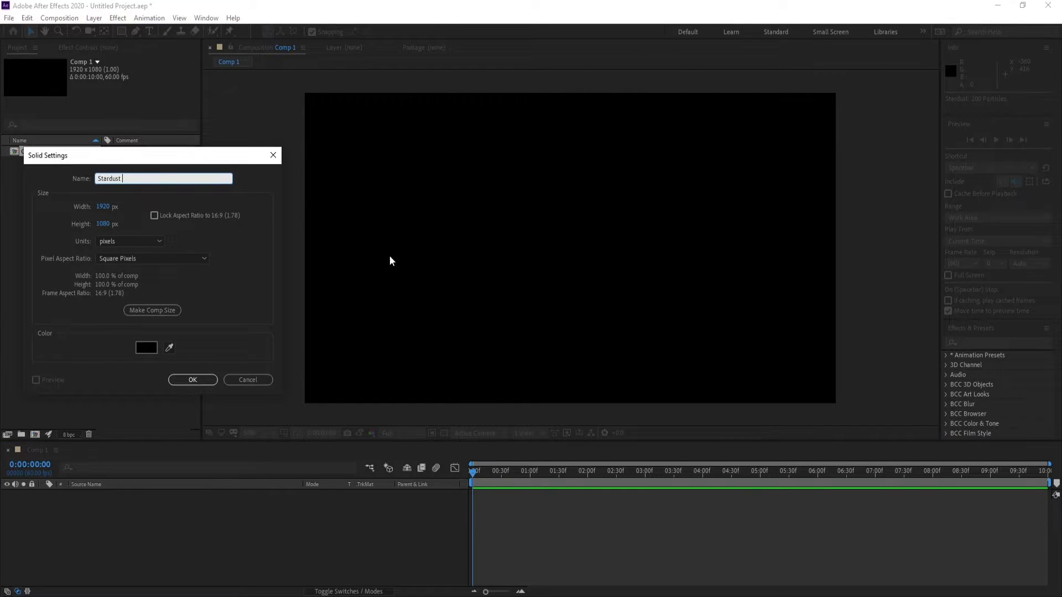
click(192, 380)
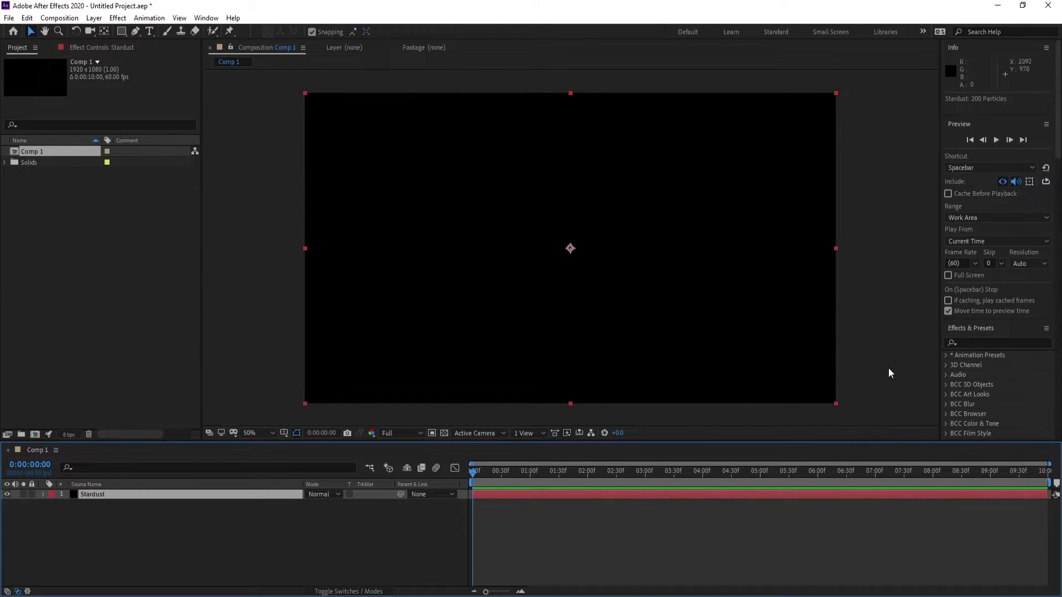
Step: Search the effects for Stardust and apply the Superluminal Stardust effect to the Stardust solid
click(976, 343)
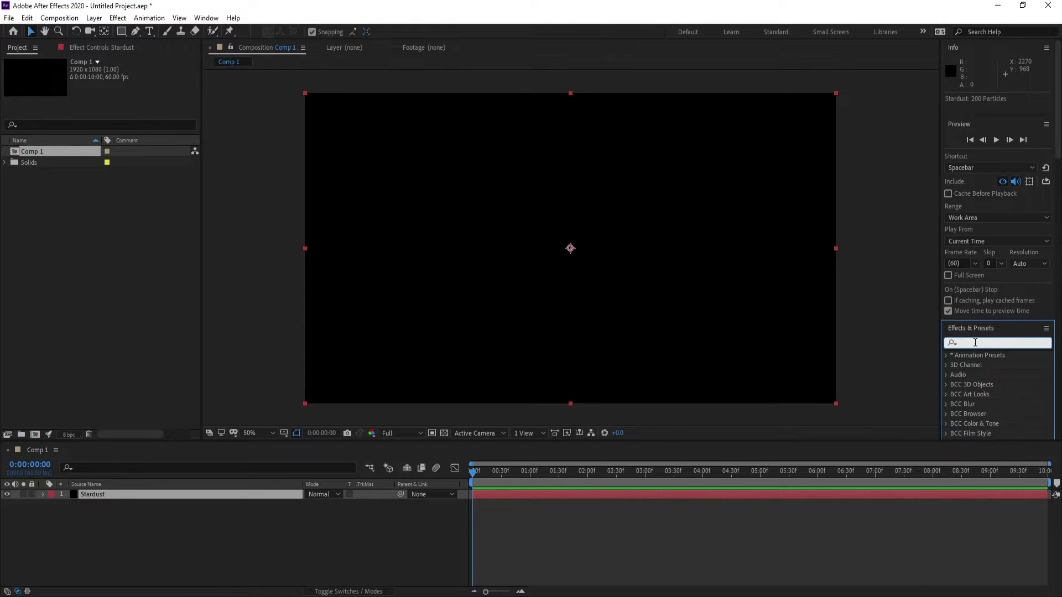
text(st)
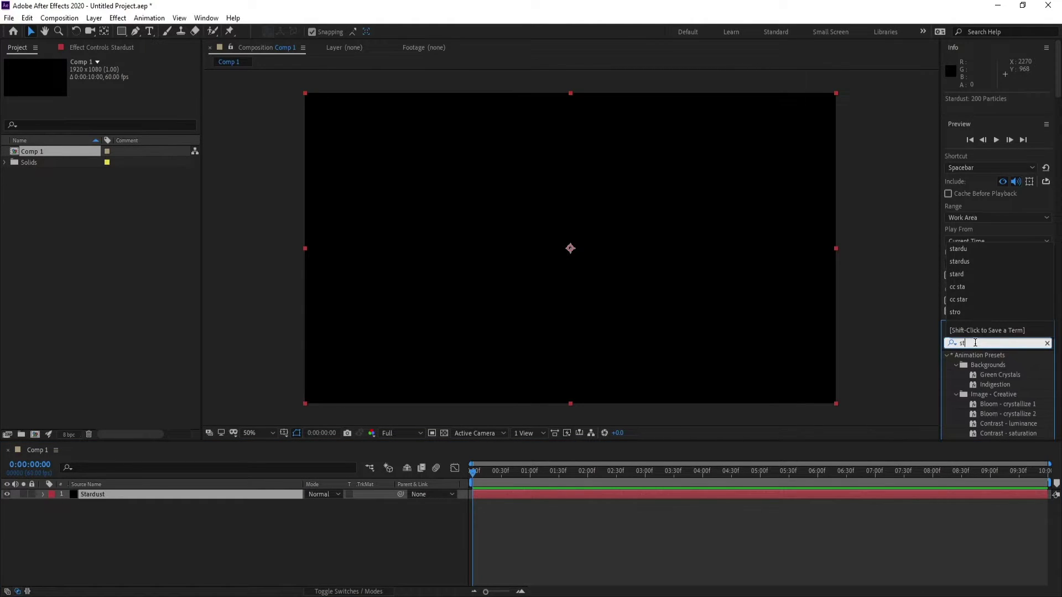
text(ardus)
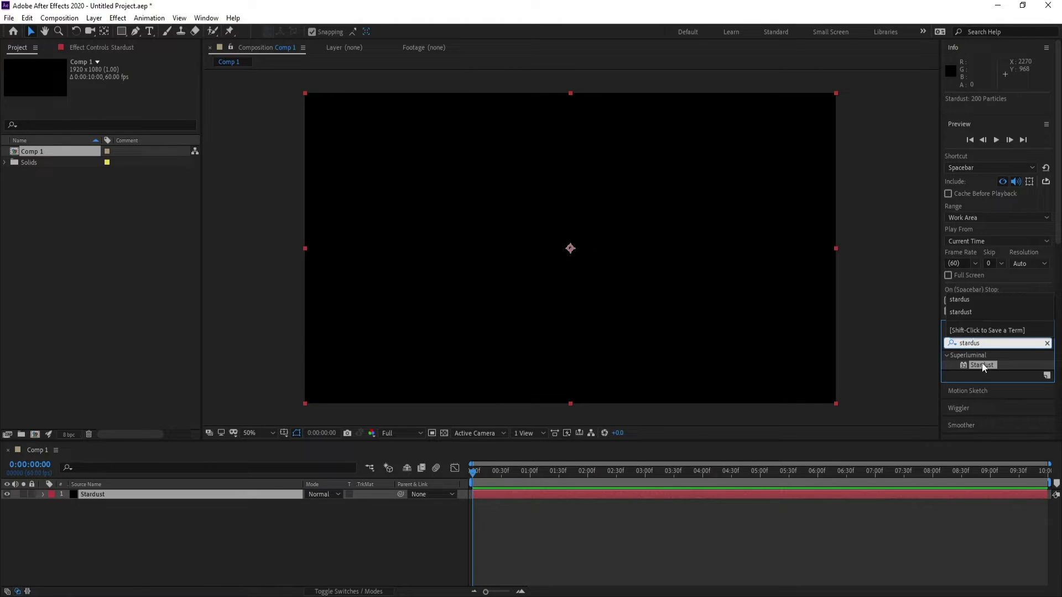
double_click(982, 365)
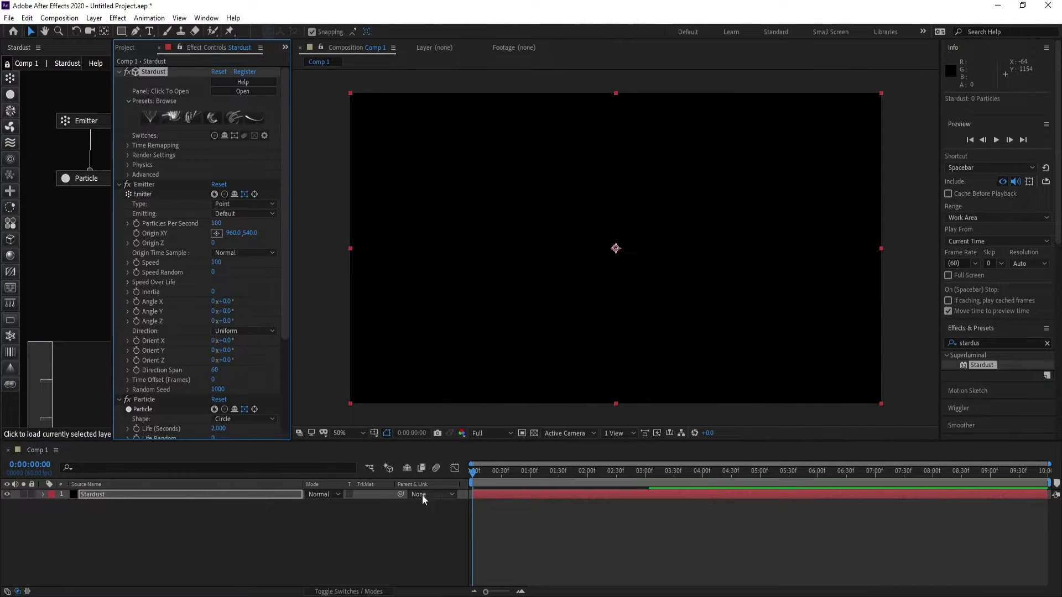
Step: Shift the Stardust layer about 6.5 seconds earlier in time and extend its end to the end of the composition
click(128, 493)
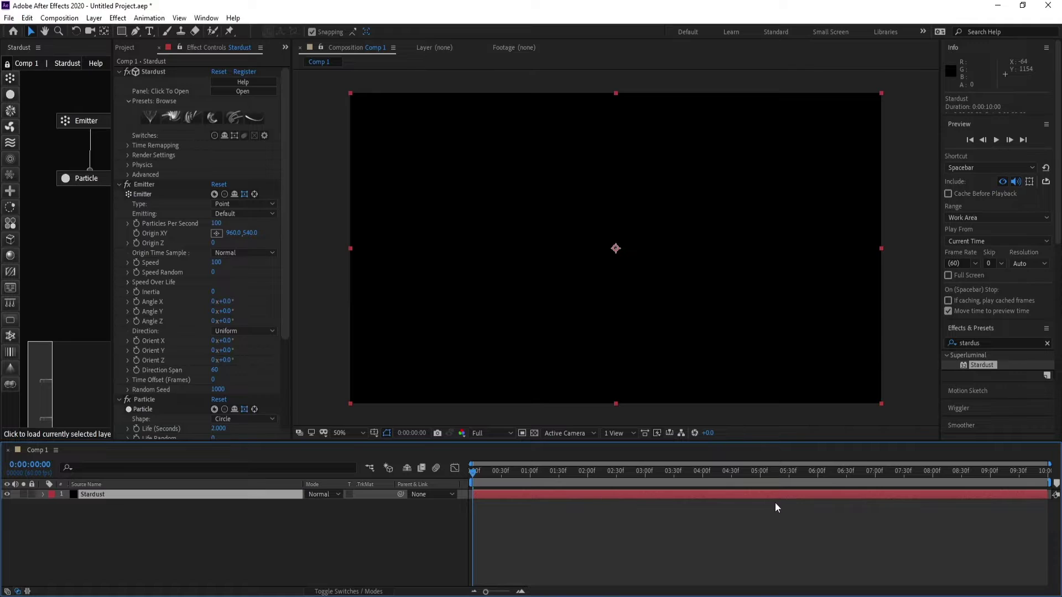
drag(772, 498, 462, 497)
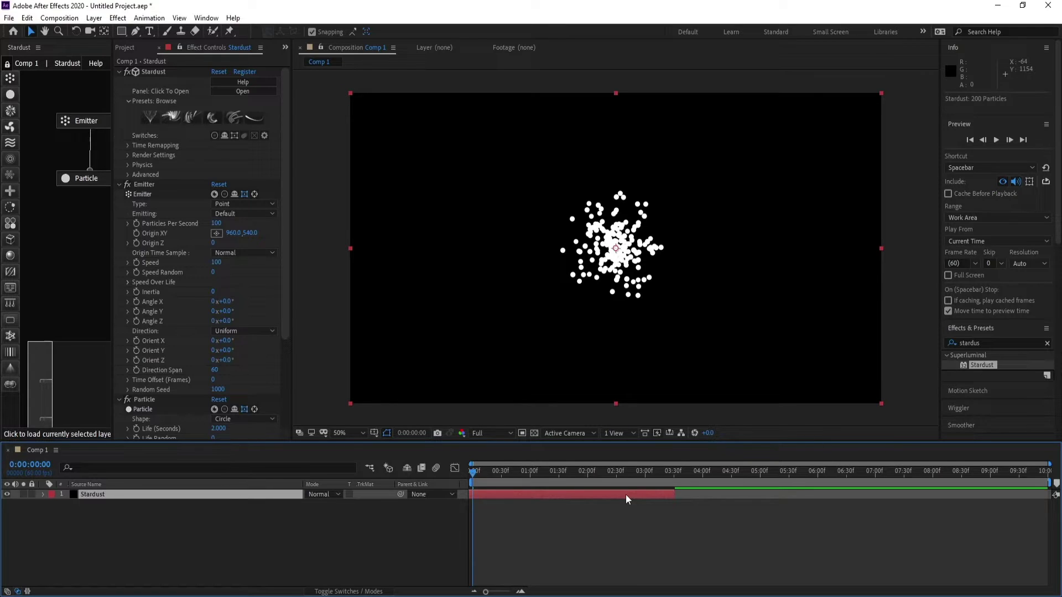
drag(674, 495, 1058, 491)
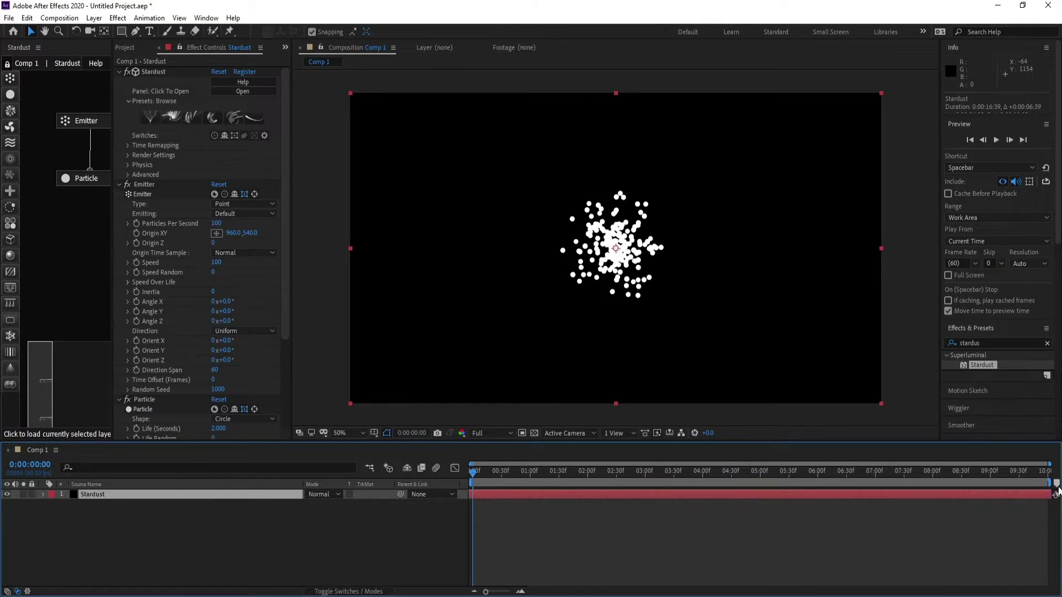
click(221, 500)
Step: Change the Emitter node's type to Box and set its Speed to 0
click(78, 122)
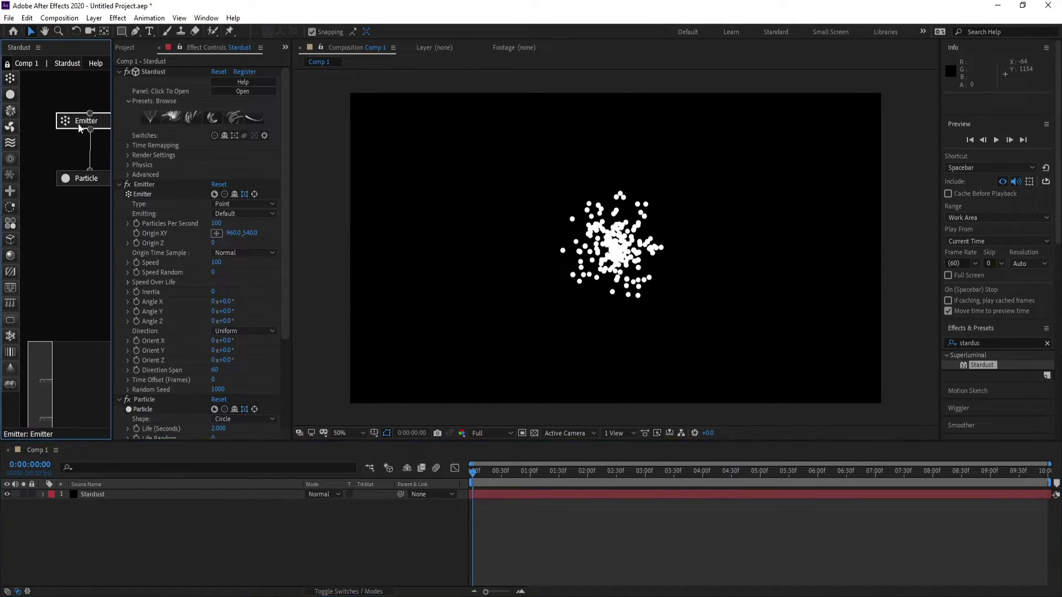
click(238, 214)
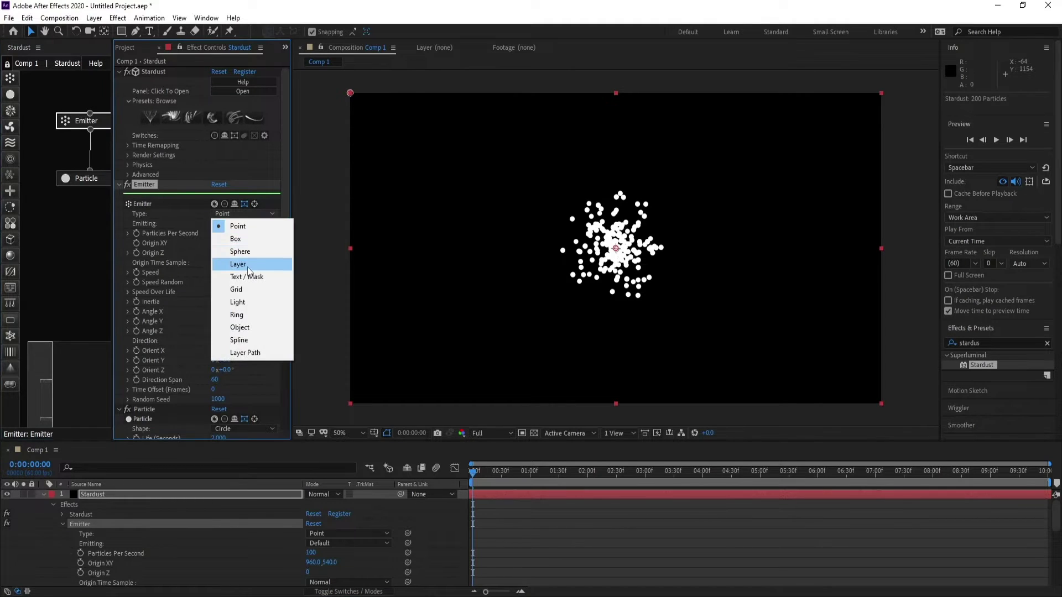
click(237, 238)
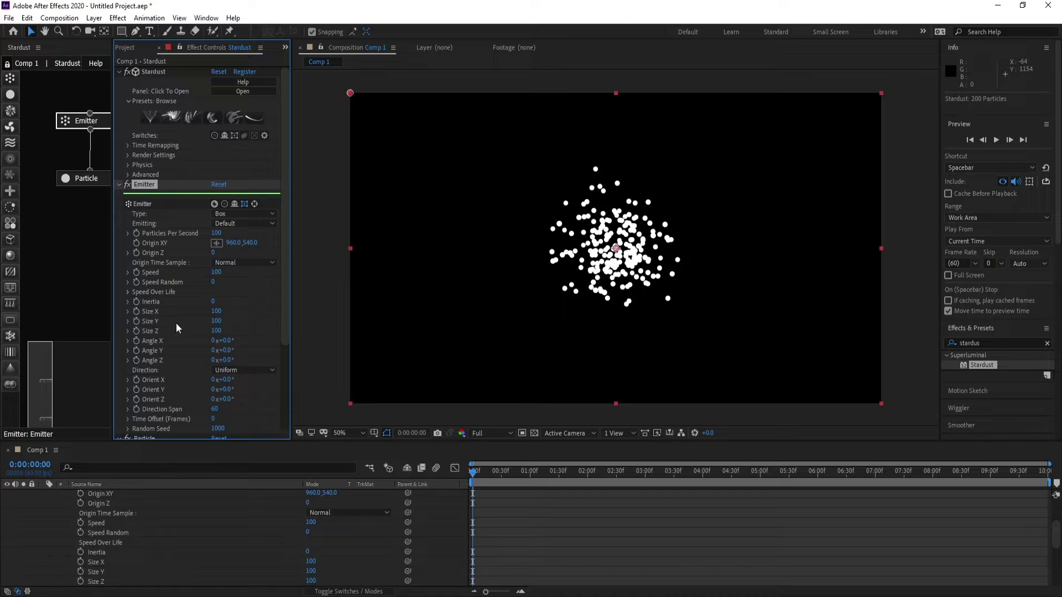
click(216, 273)
text(0)
key(Return)
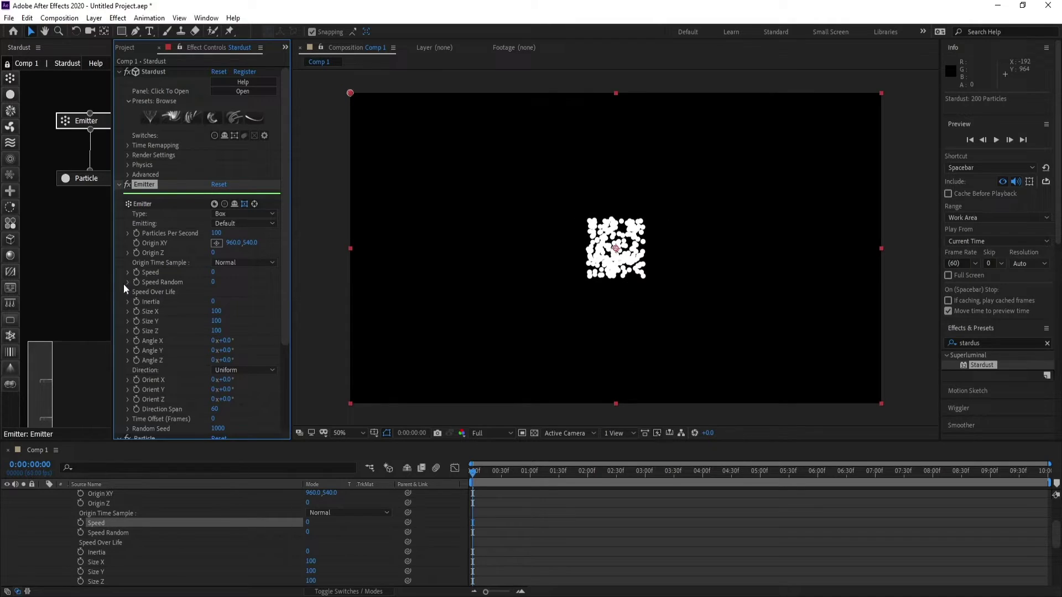
Step: Set the box emitter's Size Y and Size Z to 0 and its Size X to 950
click(219, 321)
text(0)
key(Tab)
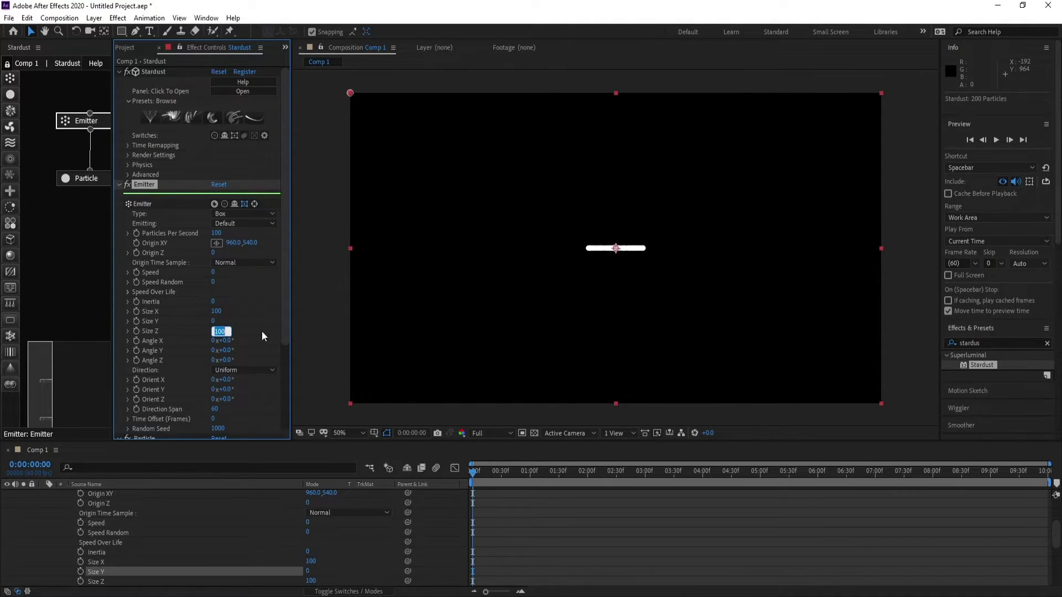
text(0)
key(Return)
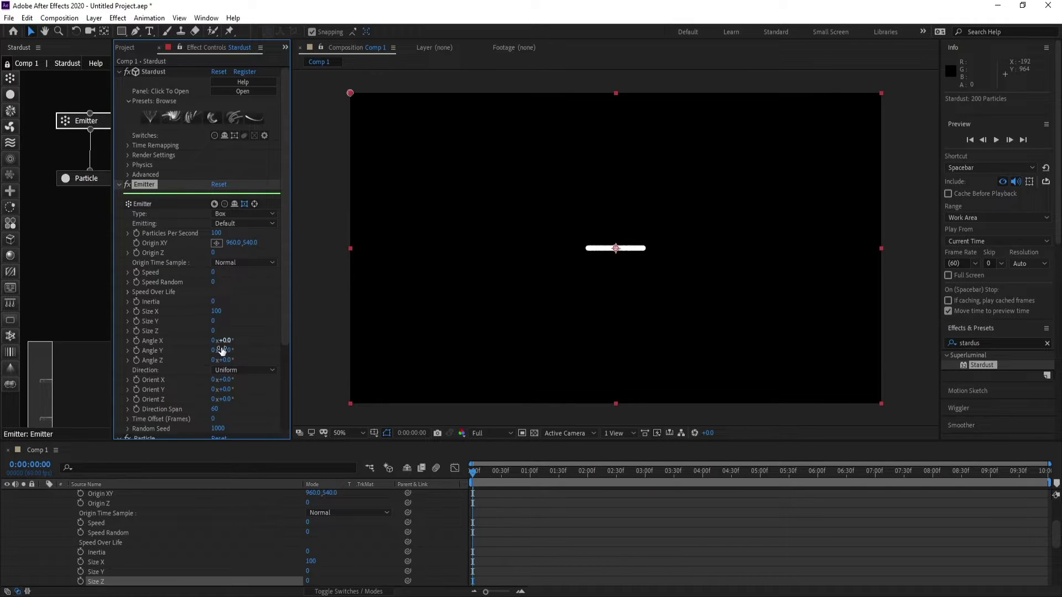
drag(215, 315, 263, 314)
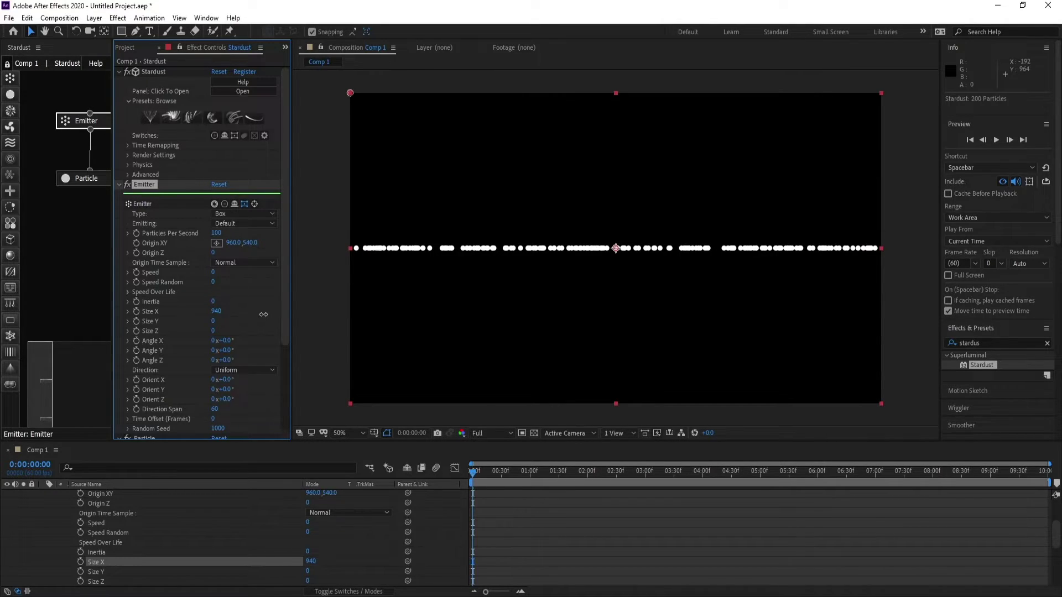
drag(264, 315, 265, 315)
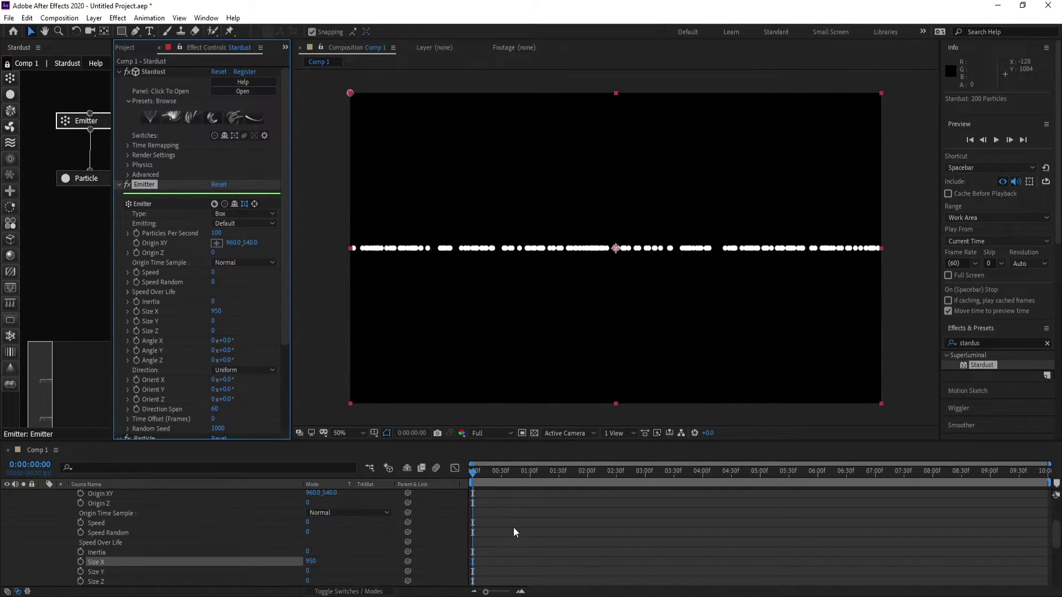
Step: Set the Particle node's size to 2 pixels in its Particle Properties
scroll(513, 526, up, 3)
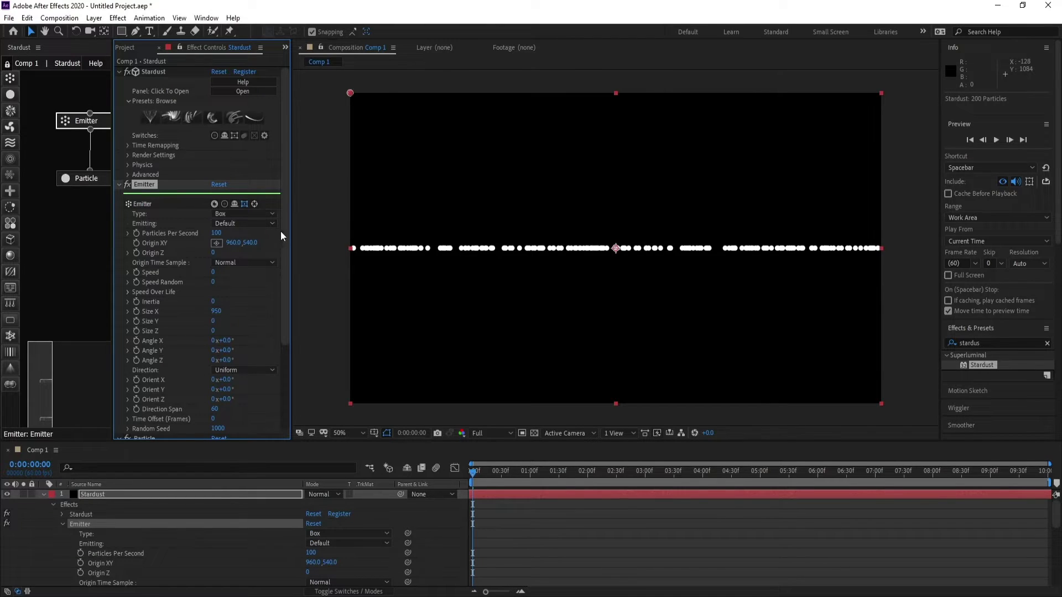
click(77, 180)
scroll(283, 192, down, 4)
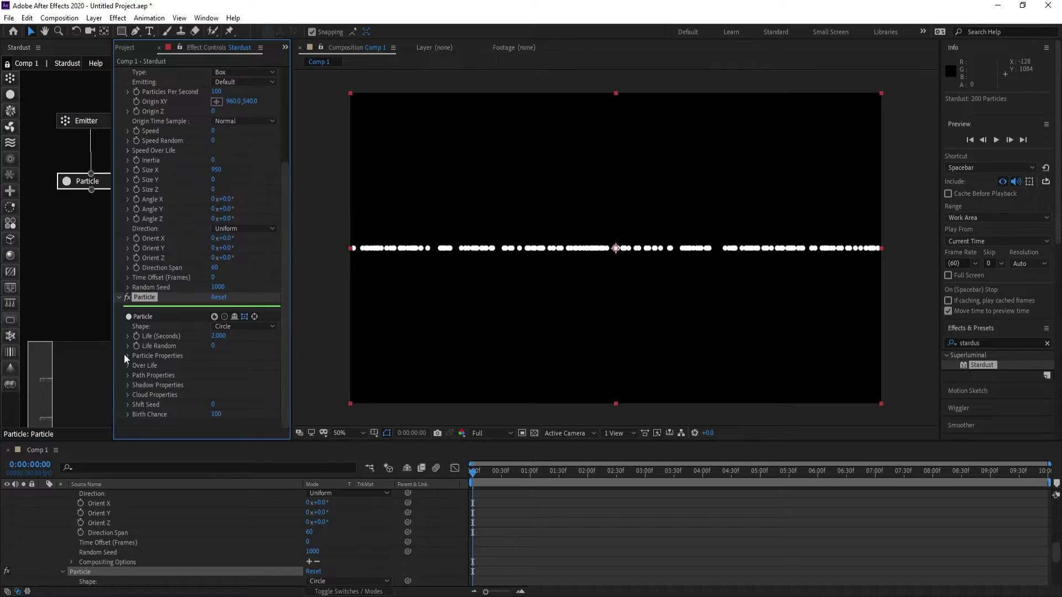
click(128, 356)
scroll(130, 357, down, 2)
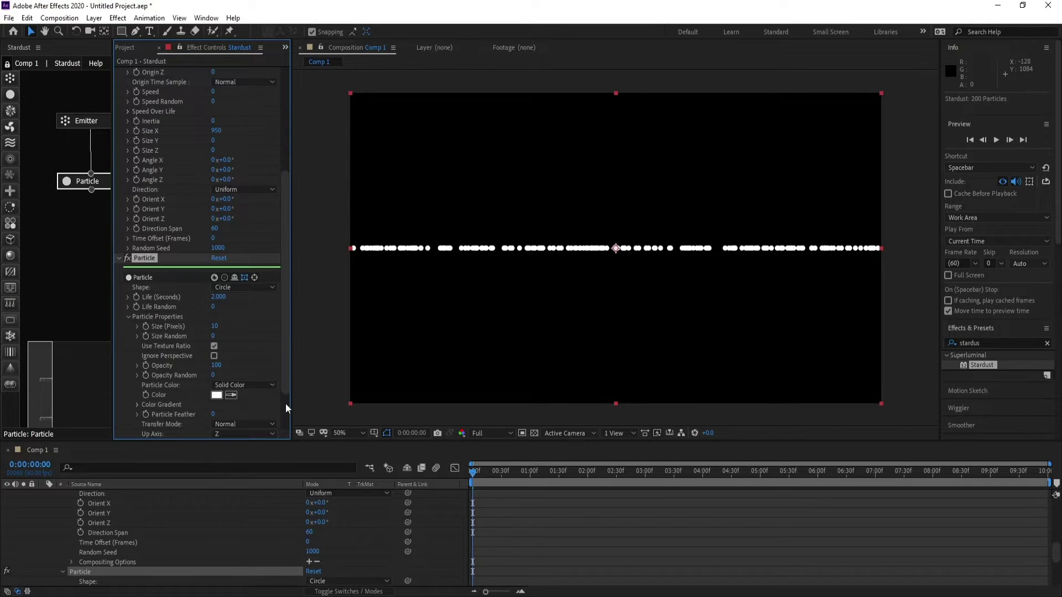
click(214, 327)
text(2)
key(Return)
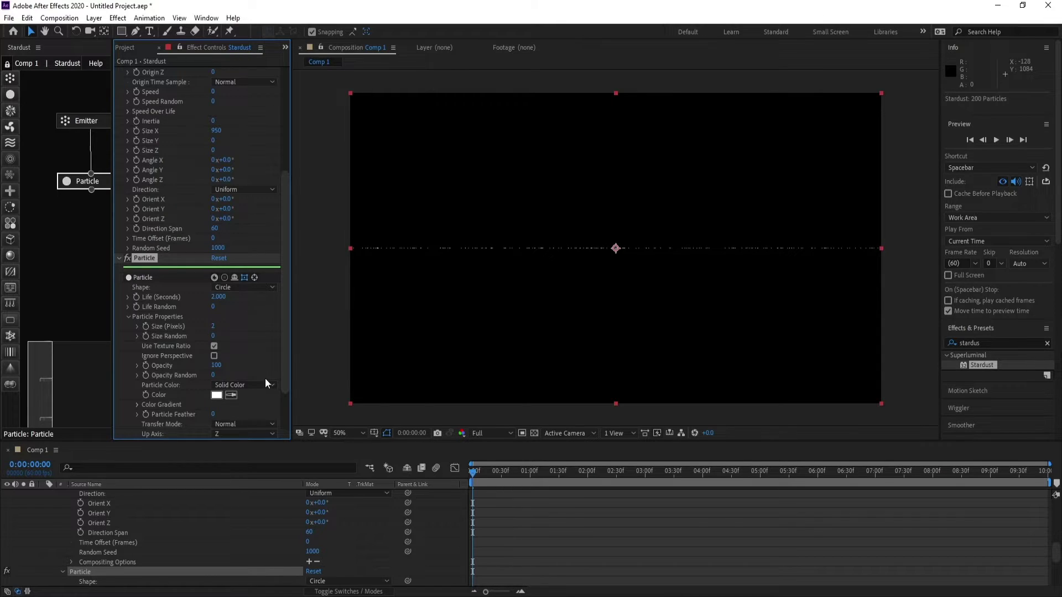
Step: Add a Force node below the Particle node and connect the Particle node to it
click(10, 126)
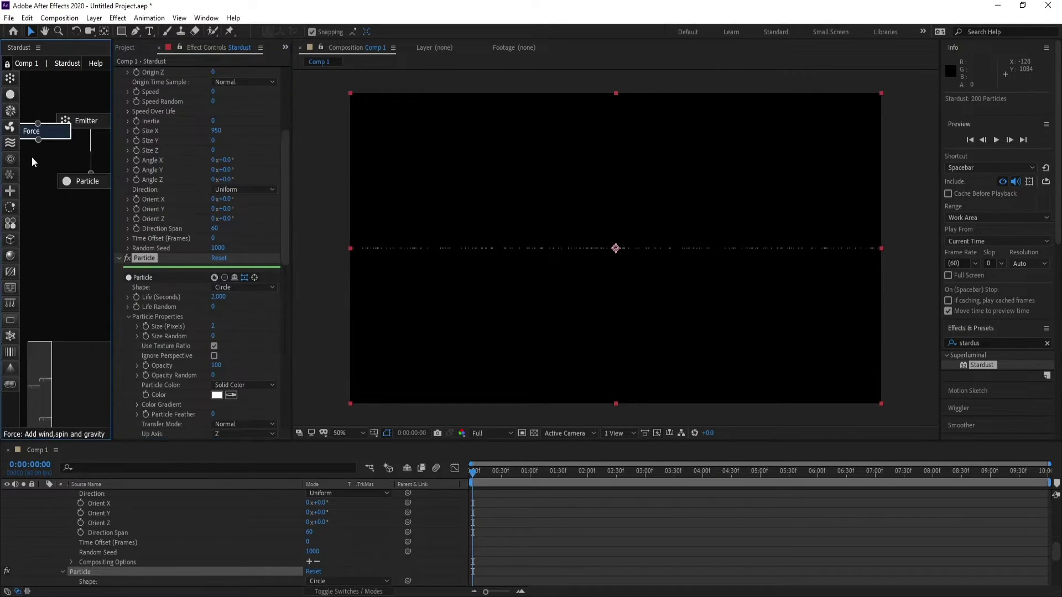
drag(39, 131, 81, 222)
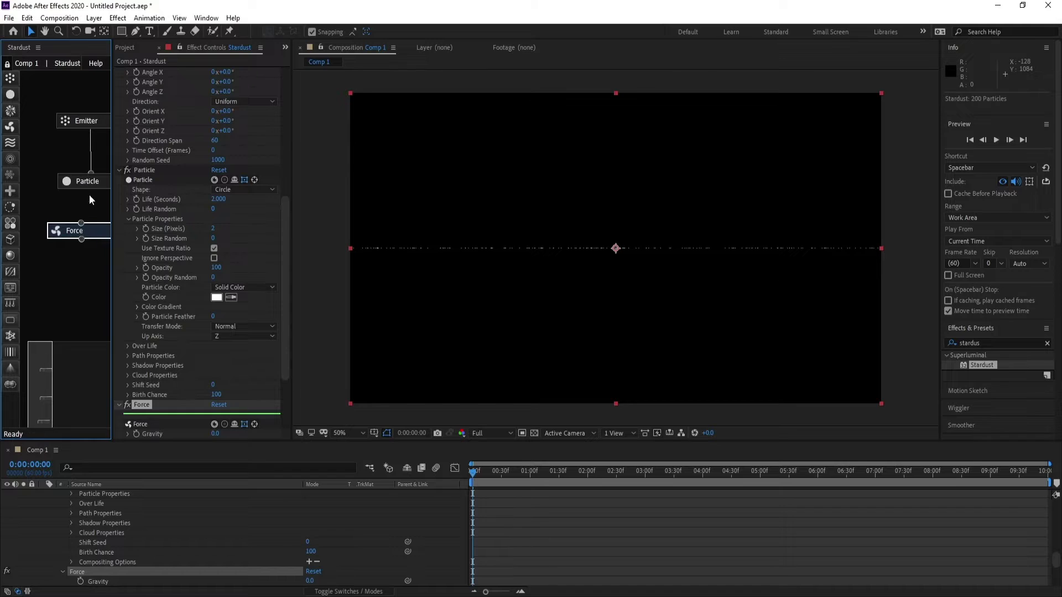
drag(89, 180, 89, 181)
Step: Set the Force node's Wind Y to -200
scroll(257, 306, down, 2)
scroll(257, 311, down, 3)
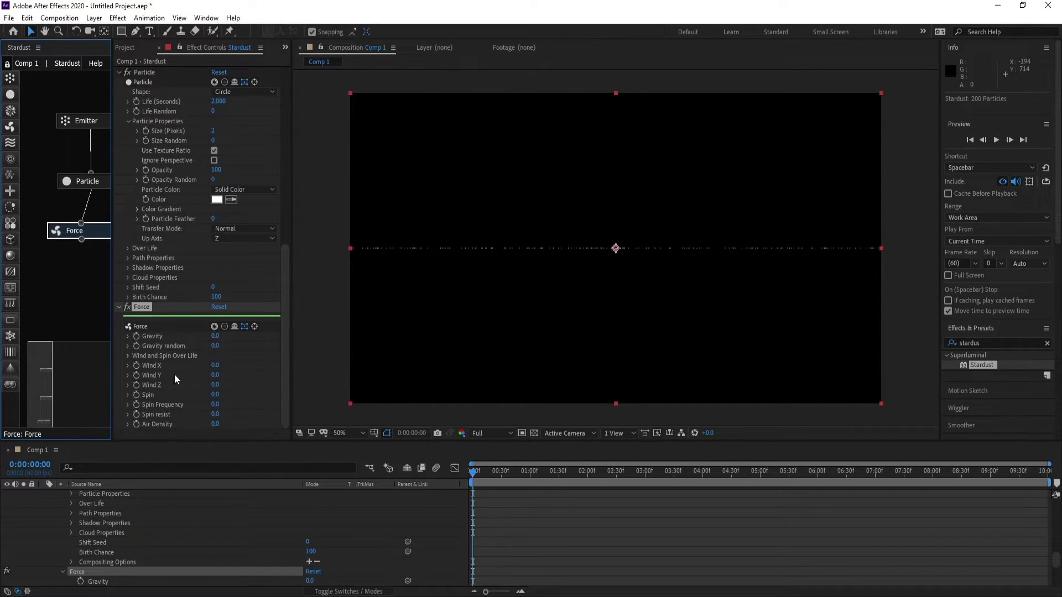
click(216, 376)
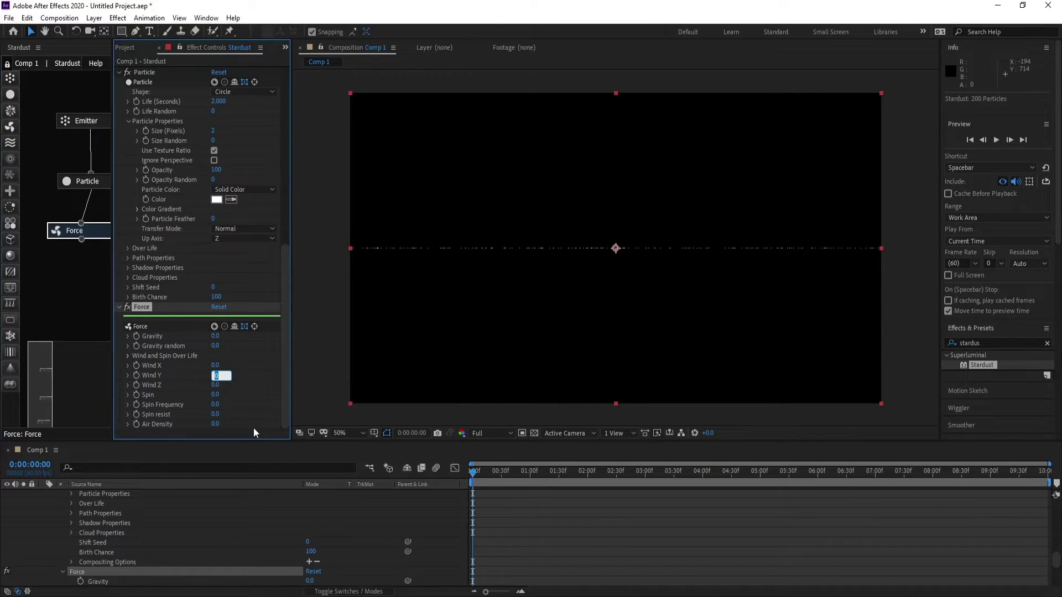
text(-200)
key(Return)
Step: Set the Emitter node's Particles Per Second to 10000
click(80, 123)
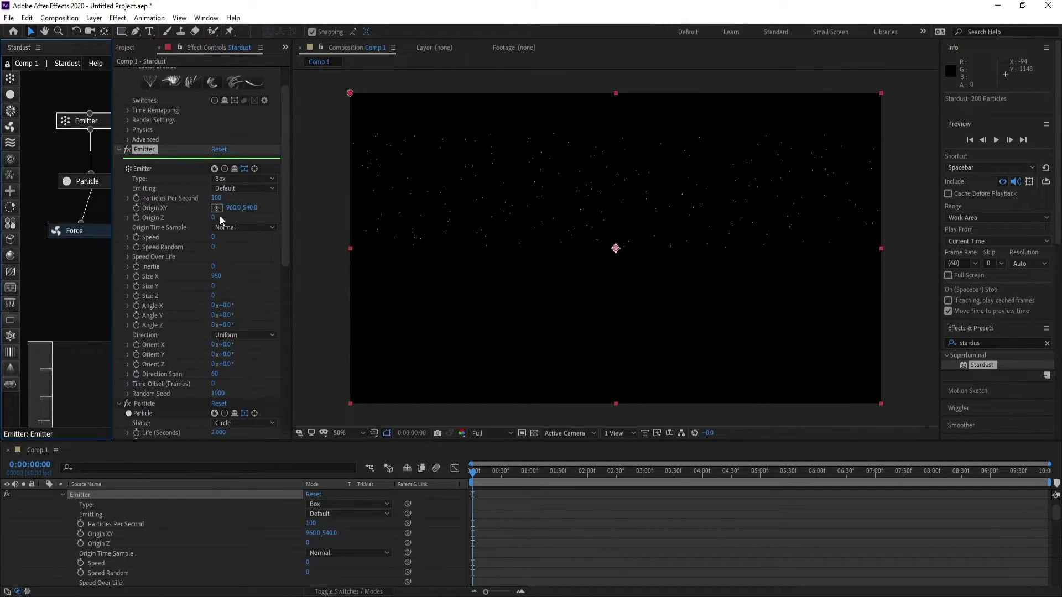
click(218, 198)
text(1000)
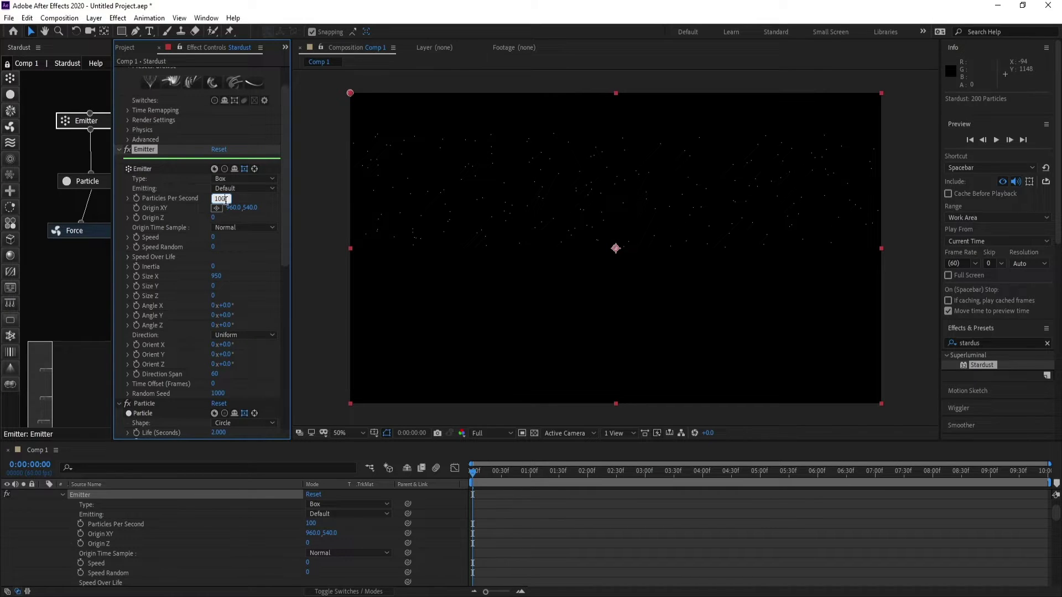
text(0)
key(Return)
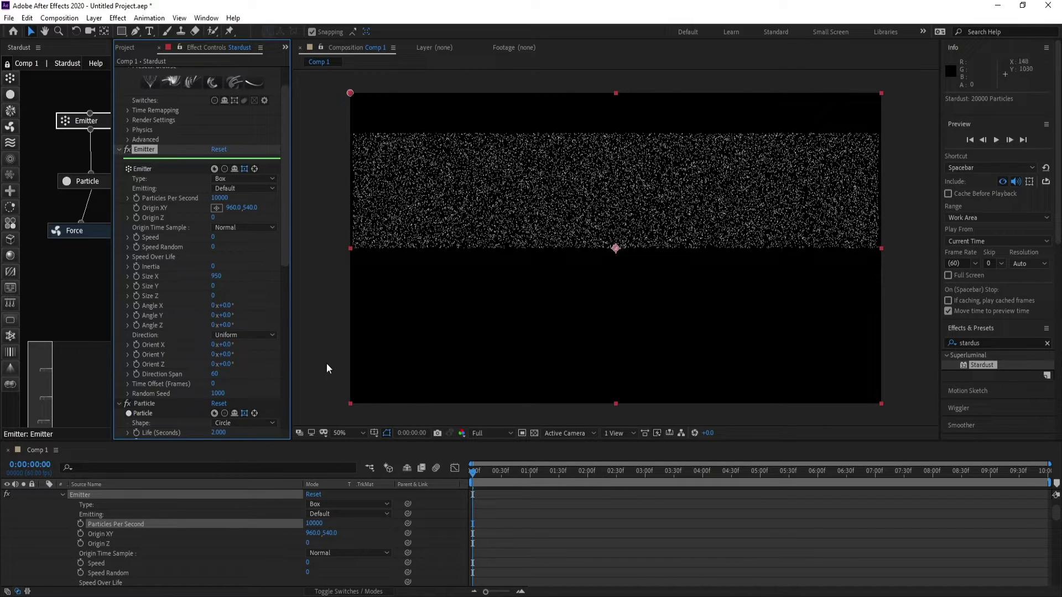
Step: Play back the particle animation briefly and widen the emitter's Size X to 990
key(space)
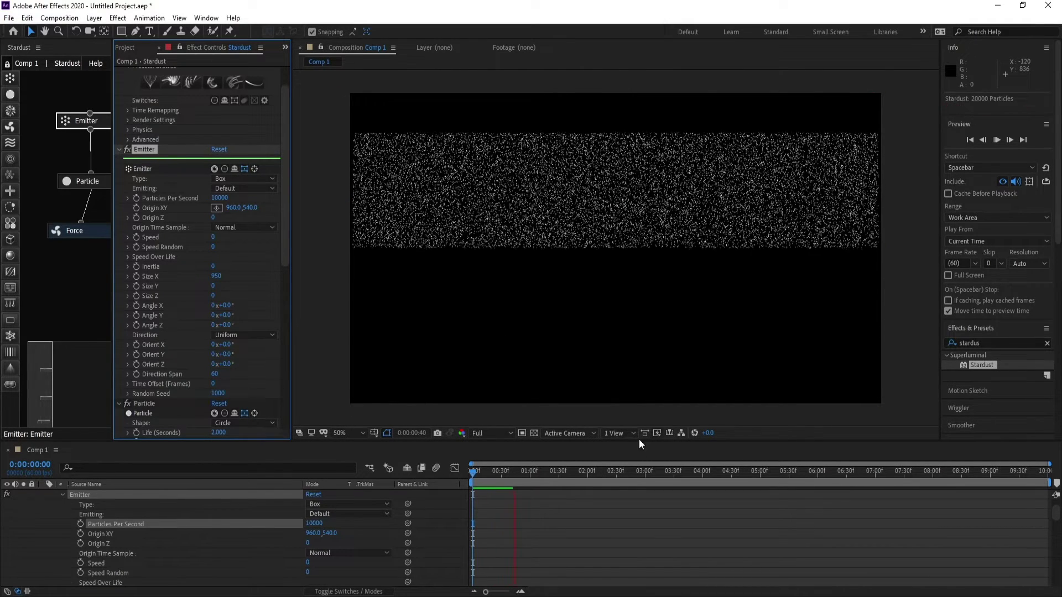
key(space)
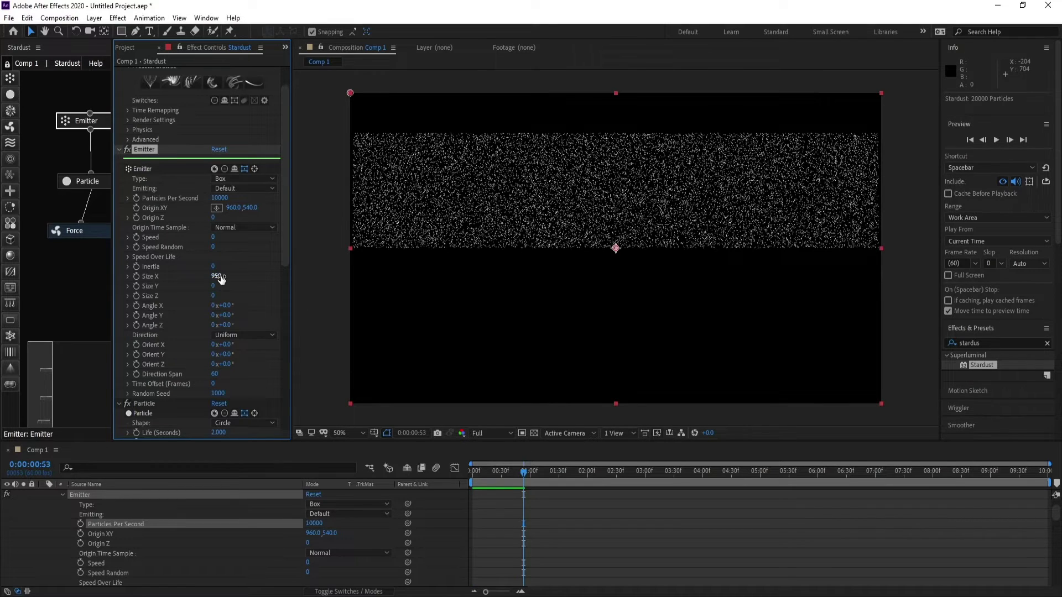
drag(220, 279, 223, 276)
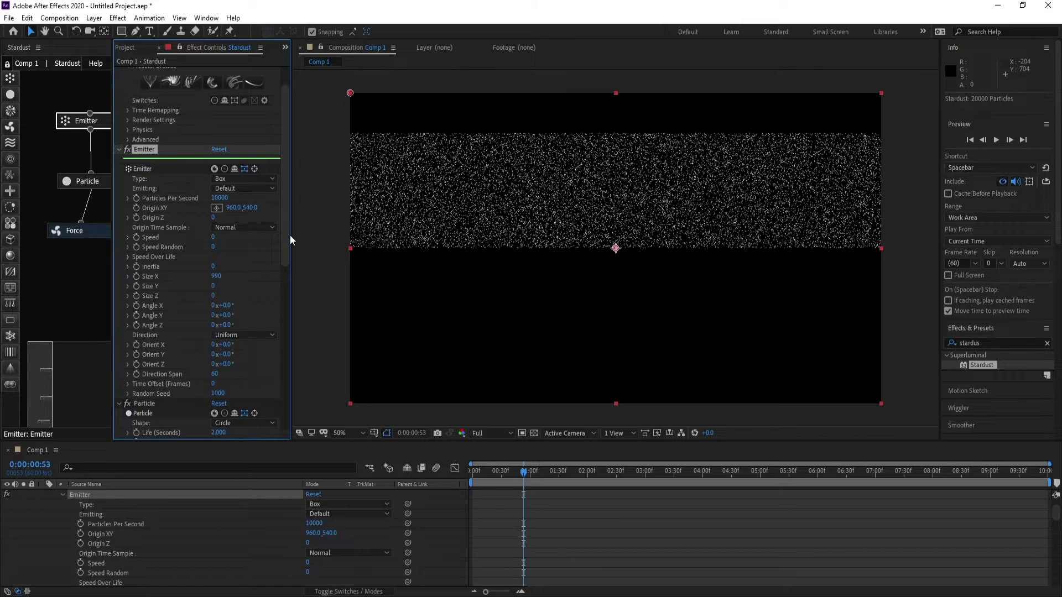
Step: Add a Turbulence node below the Force node and connect the Force node to it
scroll(288, 246, down, 3)
scroll(288, 271, down, 1)
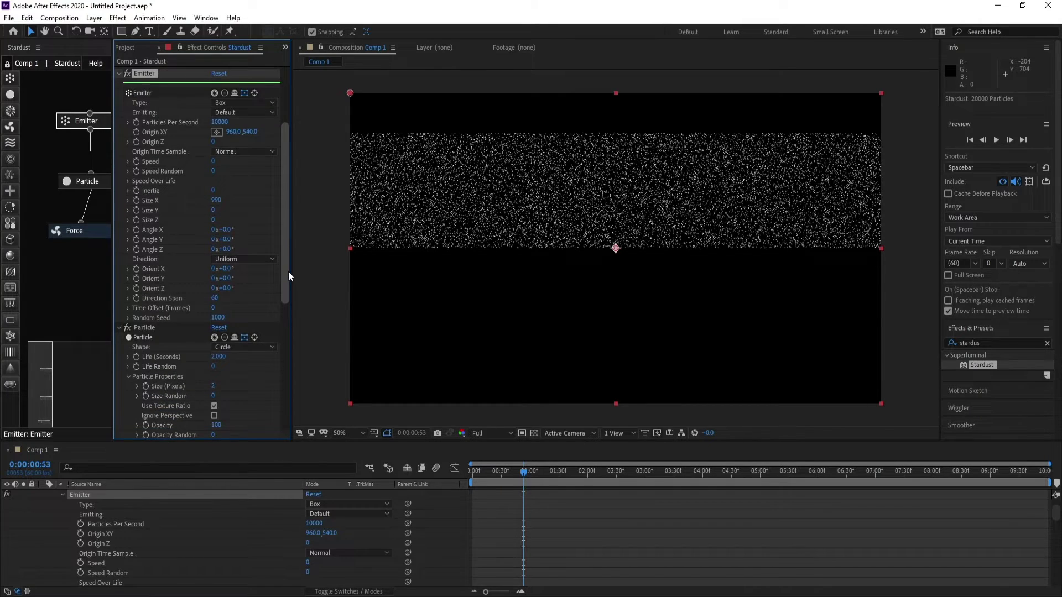
click(15, 144)
drag(45, 143, 79, 235)
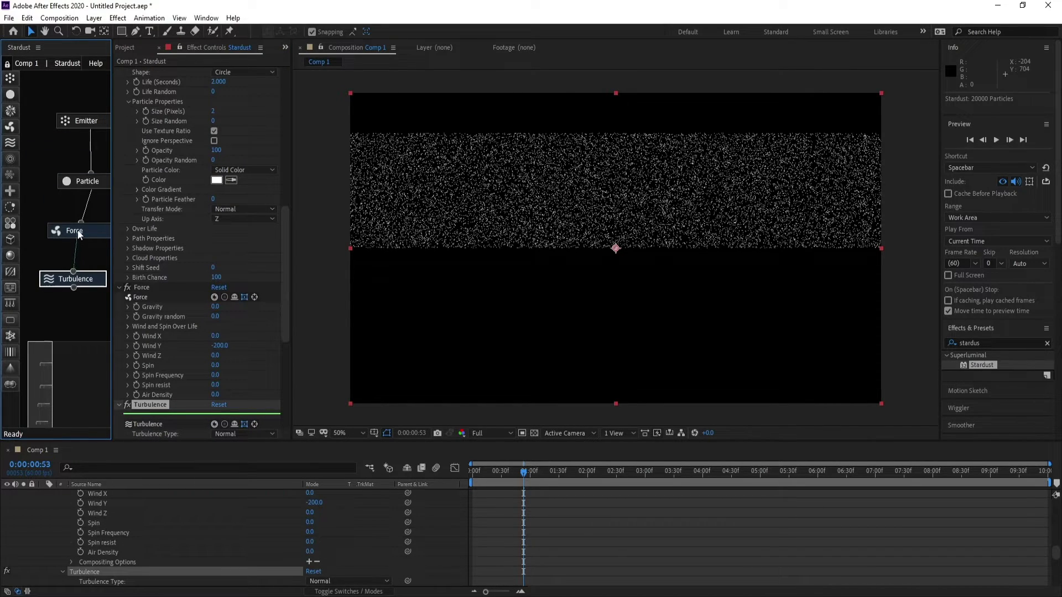
Step: Set the Turbulence node's Position offset to 300
scroll(219, 274, down, 5)
scroll(220, 279, down, 3)
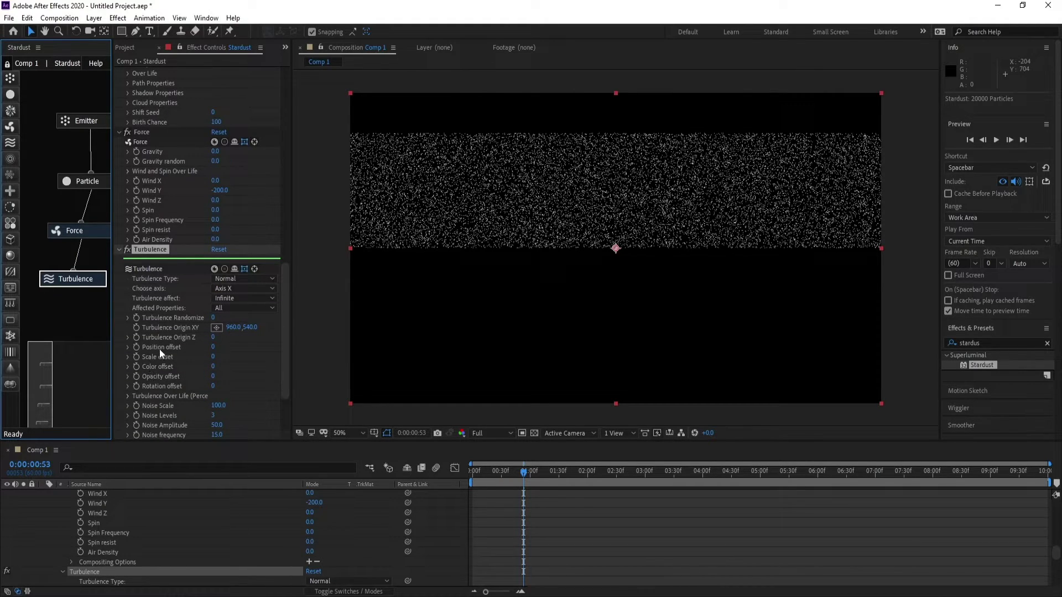
click(214, 347)
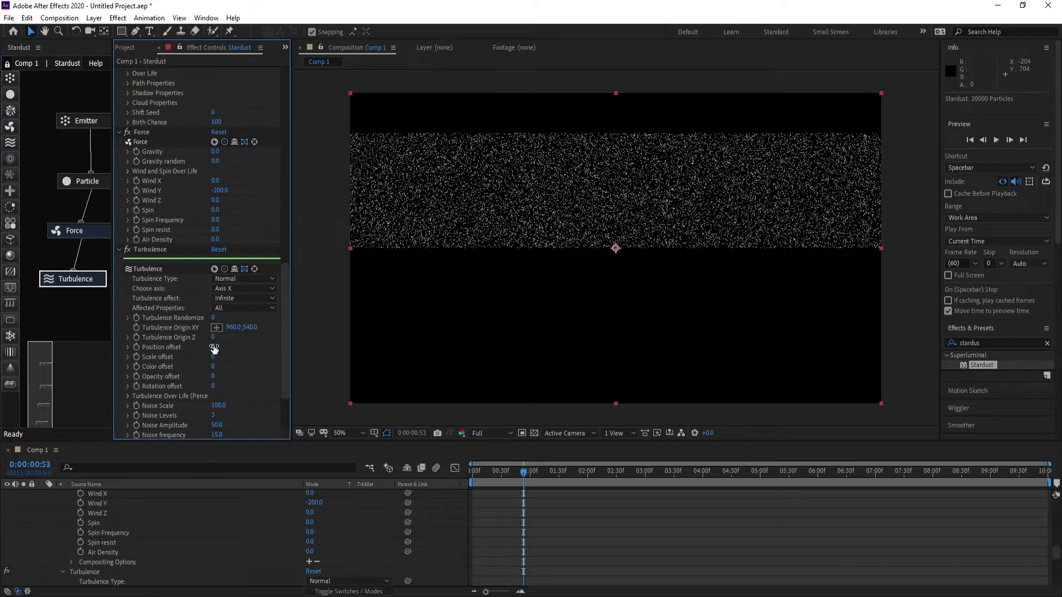
text(300)
key(Return)
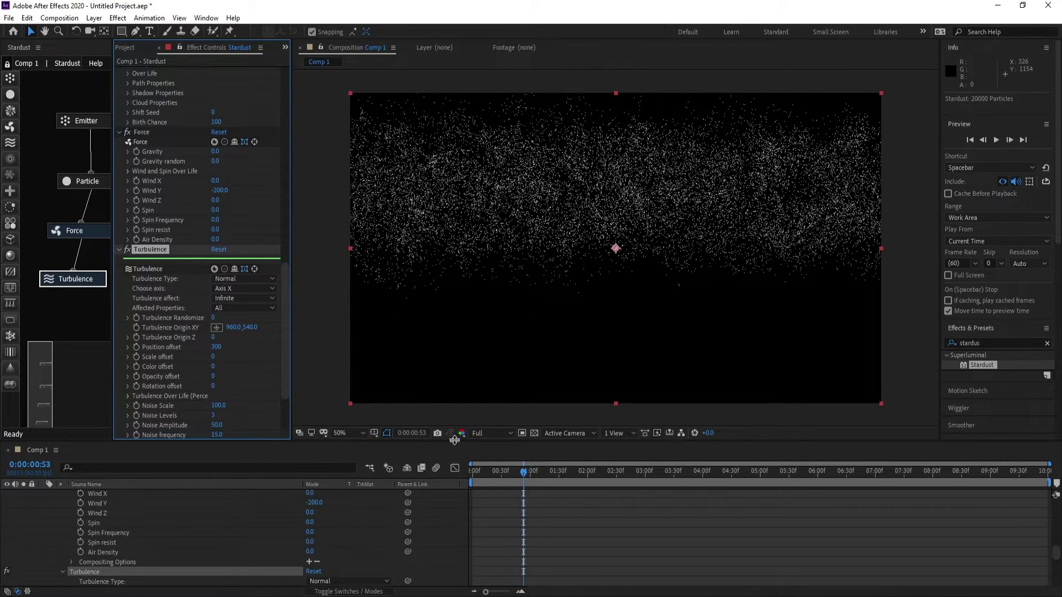
Step: Make the Turbulence Over Life curve rise from zero to full, with an intermediate point at Life 78, Value 58
drag(287, 326, 288, 371)
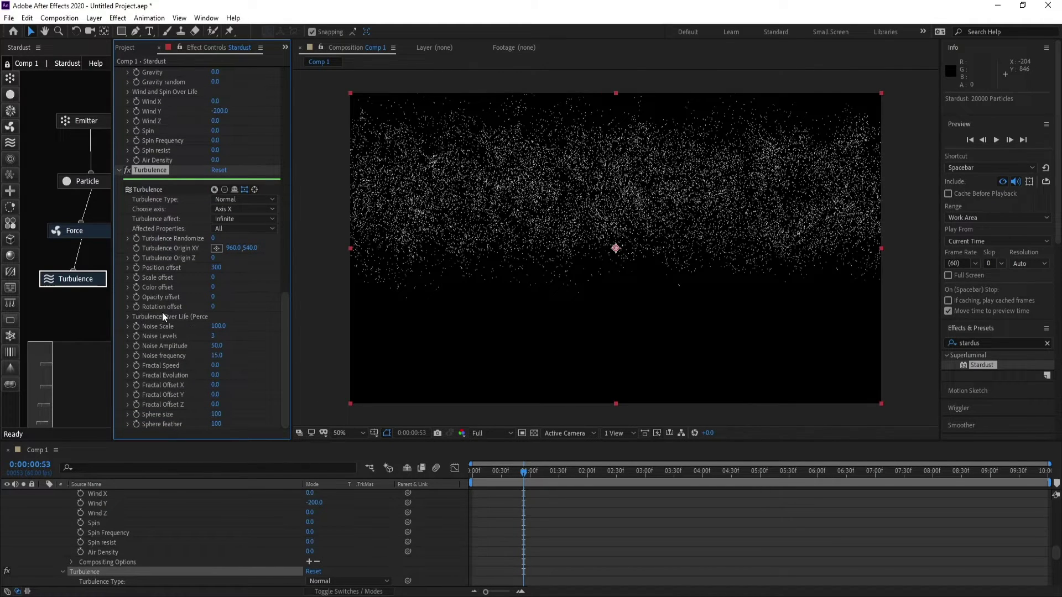
click(128, 317)
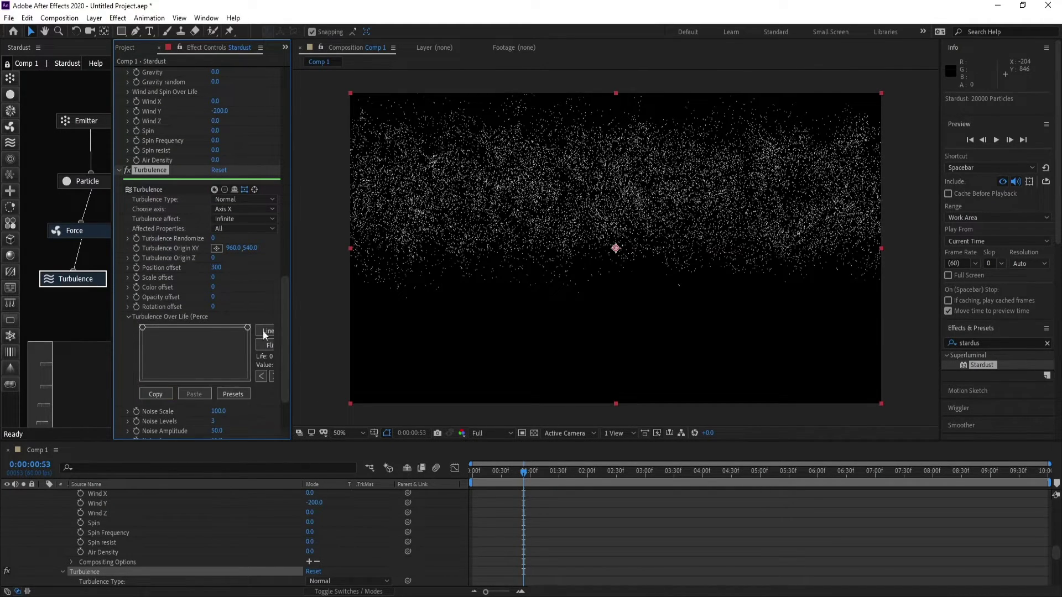
drag(144, 330, 132, 405)
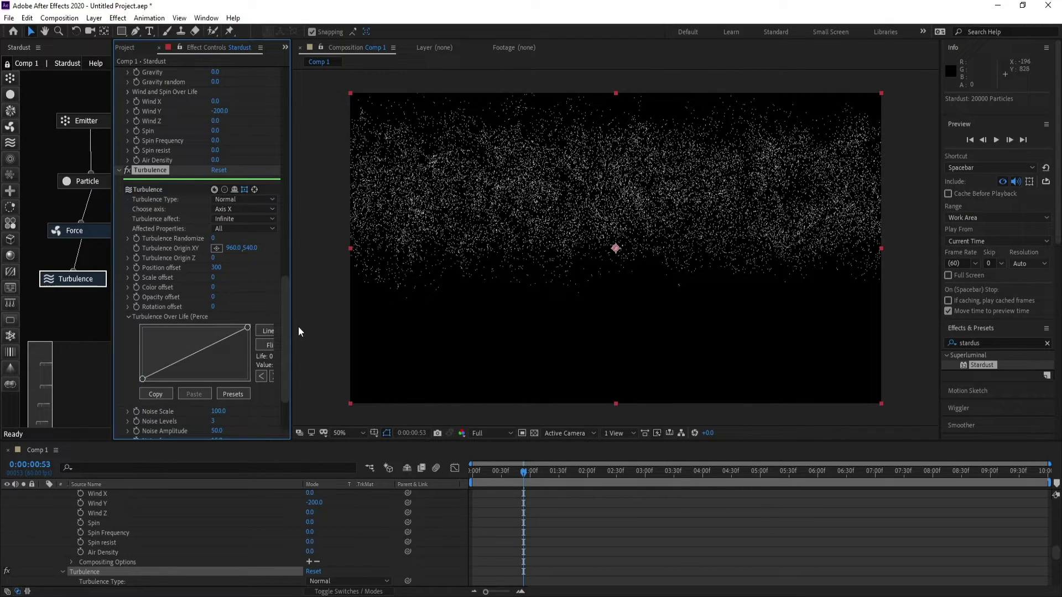
drag(292, 320, 324, 321)
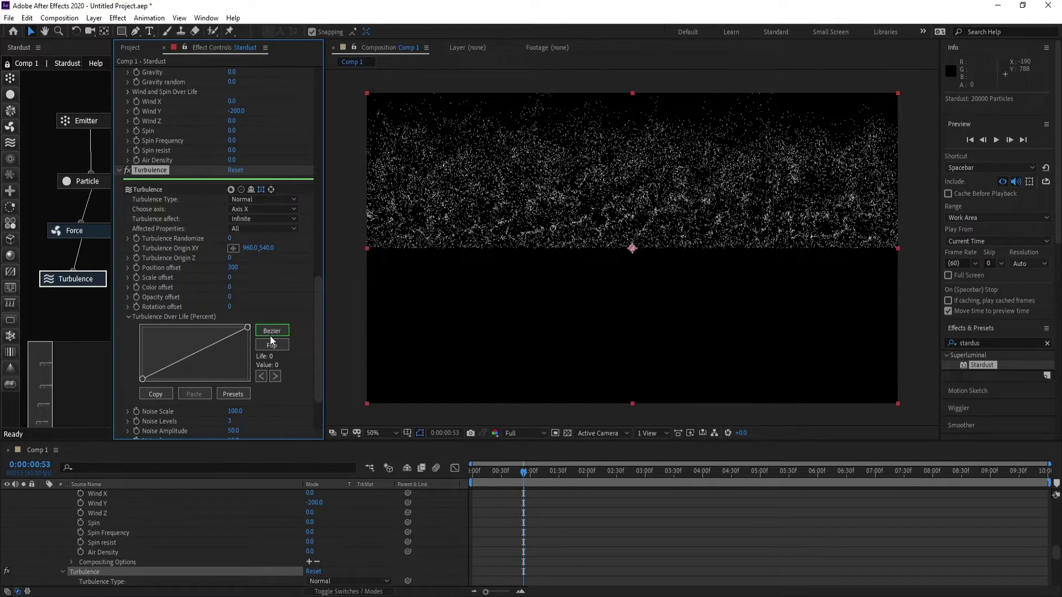
scroll(320, 320, down, 1)
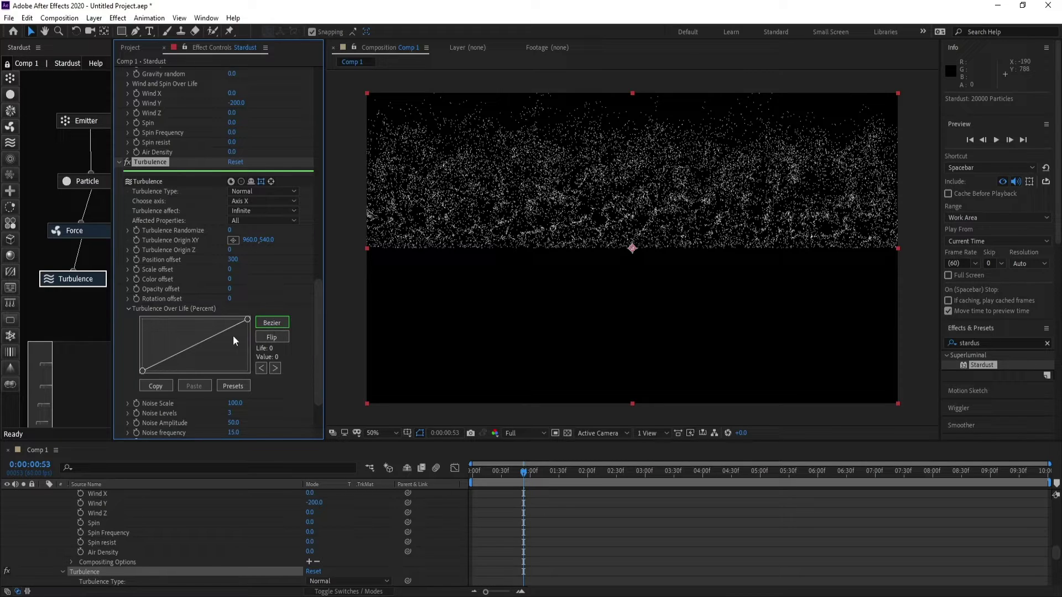
click(219, 333)
drag(221, 336, 226, 340)
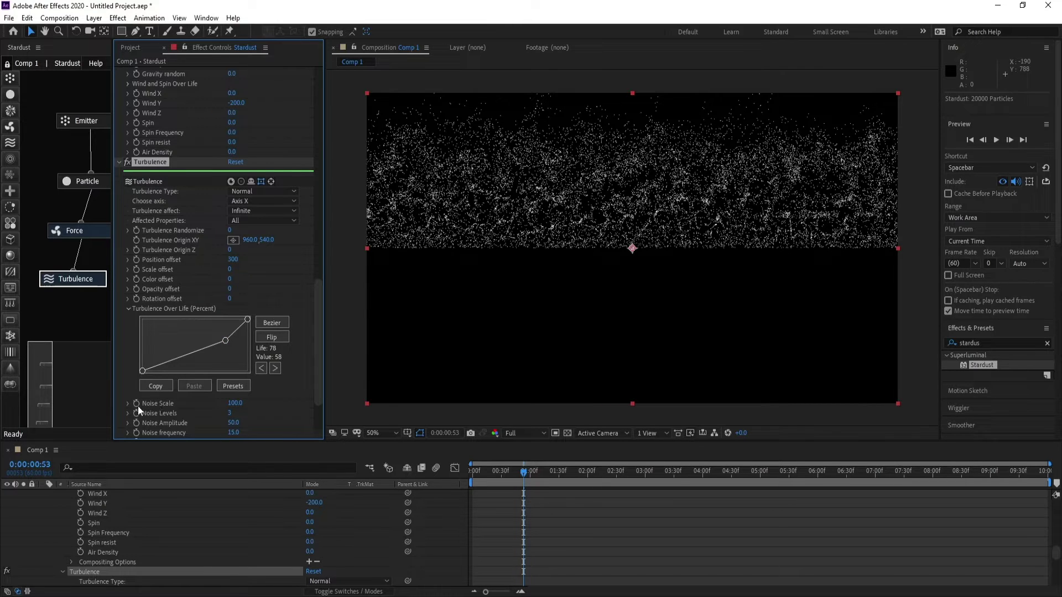
Step: Set the Turbulence node's Noise Scale to 200
click(235, 403)
text(200)
key(Return)
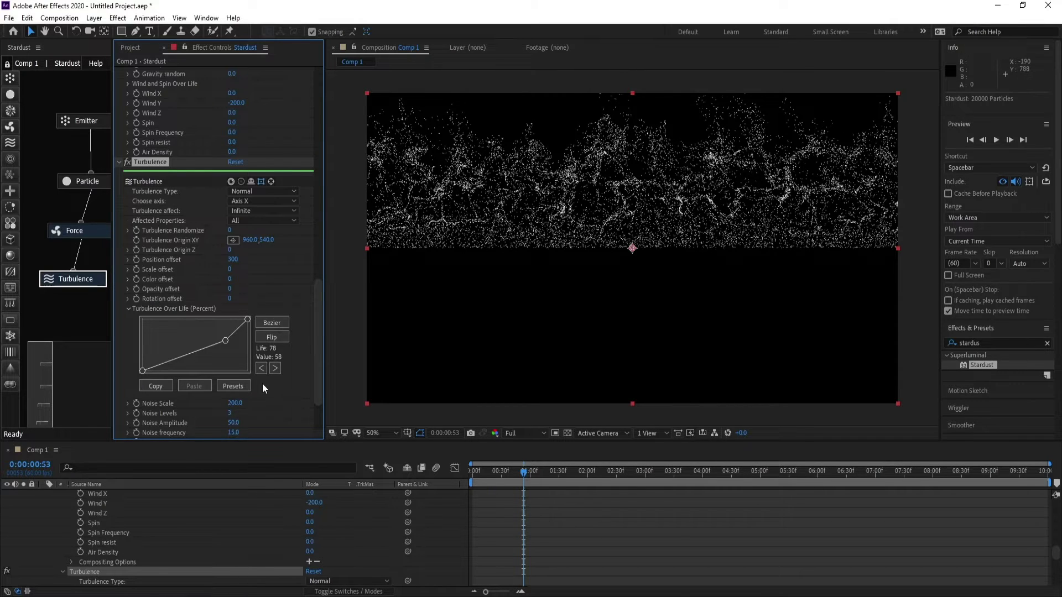
Step: Set the Emitter node's Particles Per Second to 20000
click(83, 121)
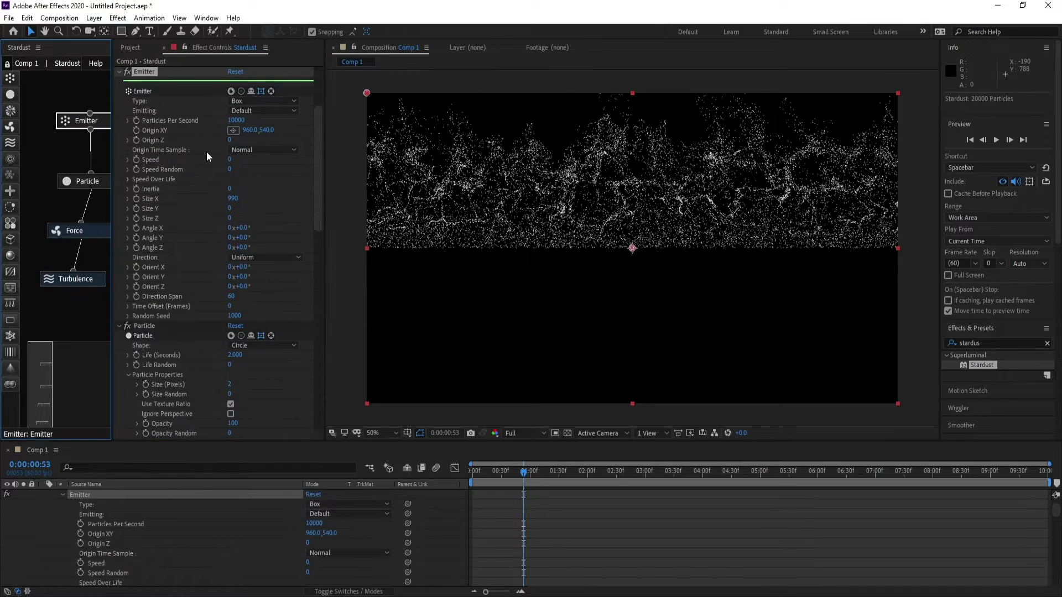
scroll(207, 152, up, 1)
click(237, 233)
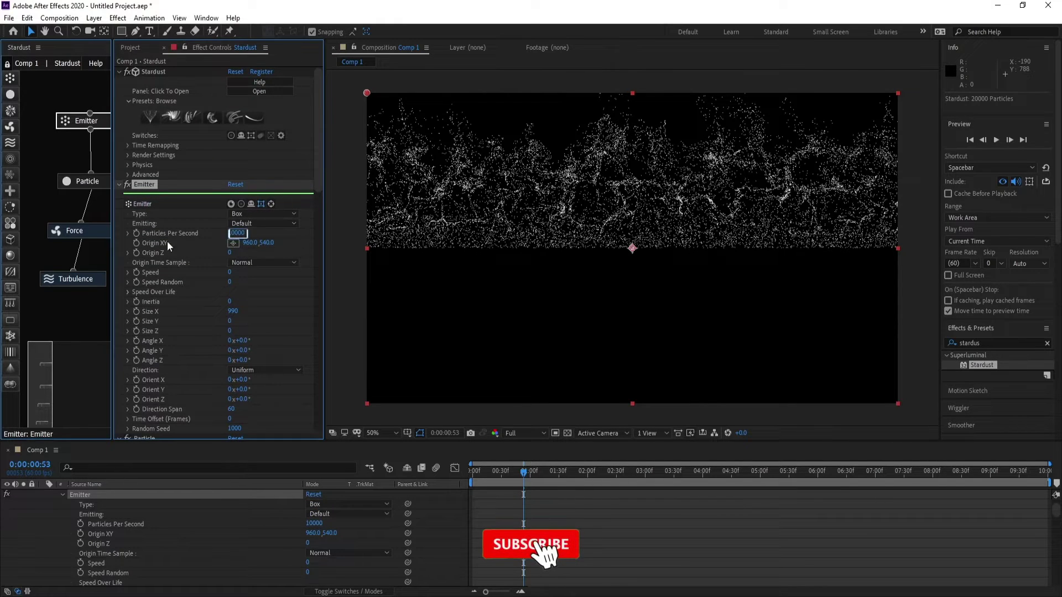
click(233, 233)
key(BackSpace)
text(2)
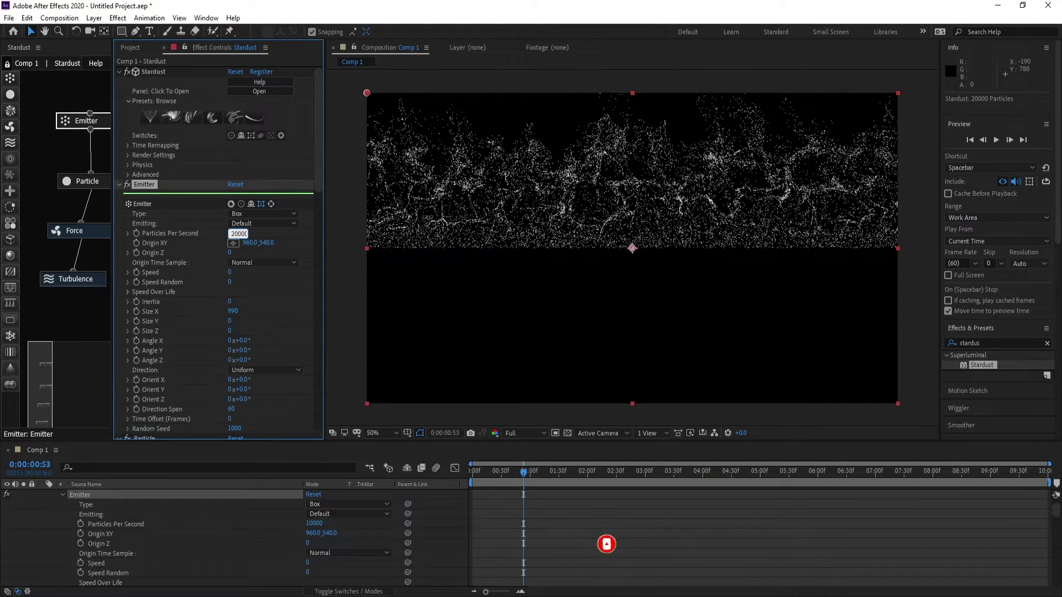
key(Return)
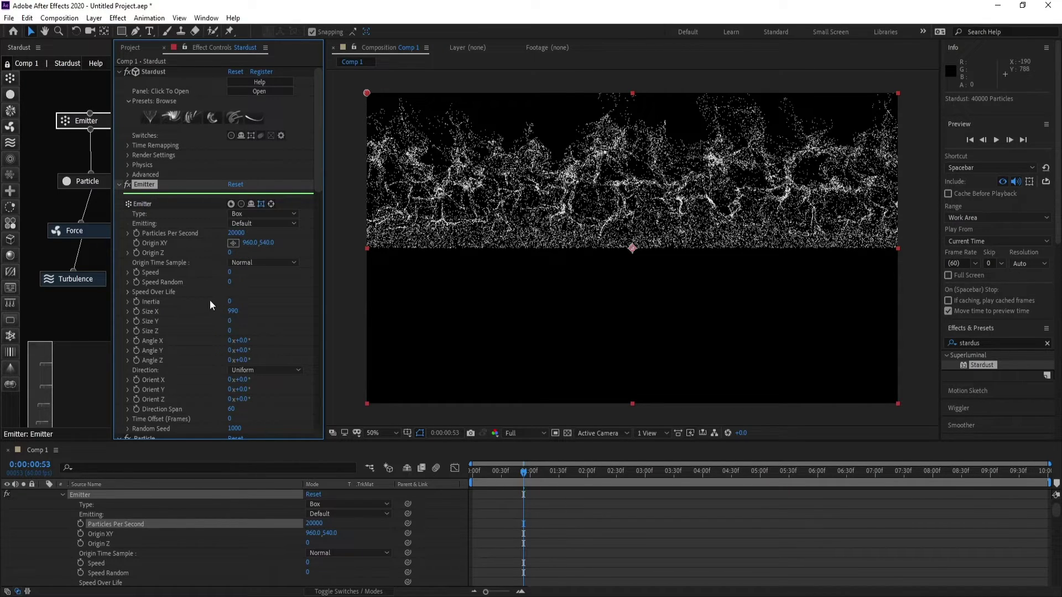
Step: Reshape the Turbulence Over Life curve with an early raised point, one at Life 67, Value 18, and one at Life 91, Value 45
scroll(210, 300, down, 2)
click(83, 280)
scroll(180, 305, down, 10)
scroll(179, 308, down, 1)
click(205, 321)
drag(210, 328, 233, 319)
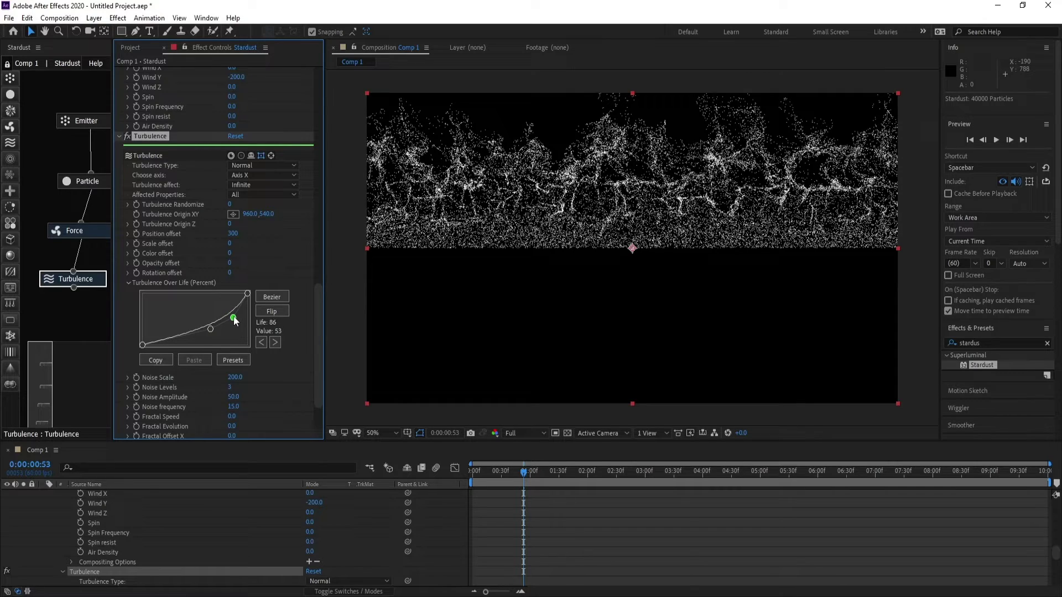
click(164, 337)
drag(165, 337, 237, 321)
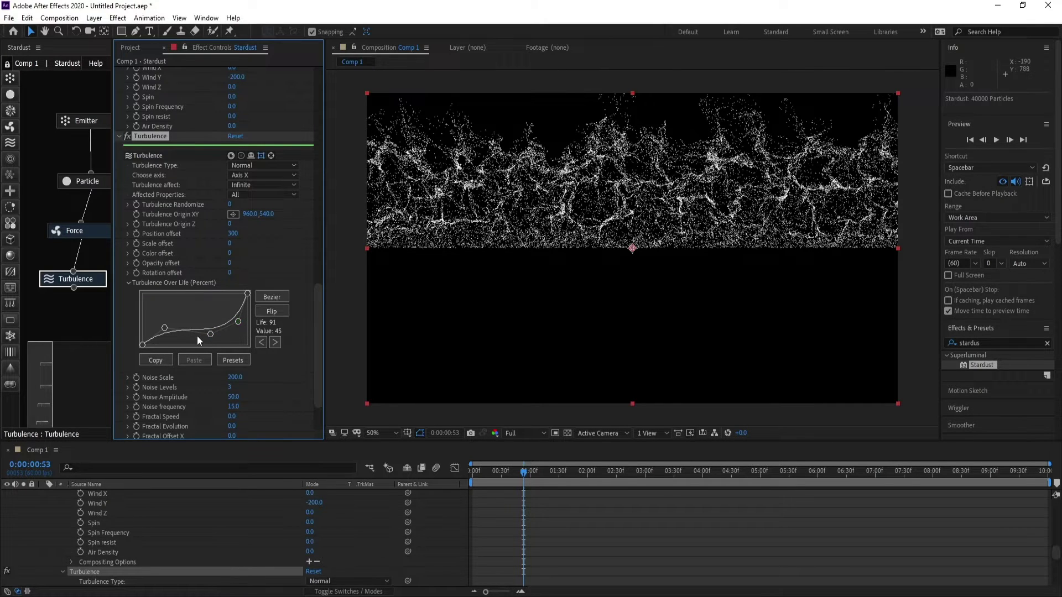
drag(210, 334, 213, 335)
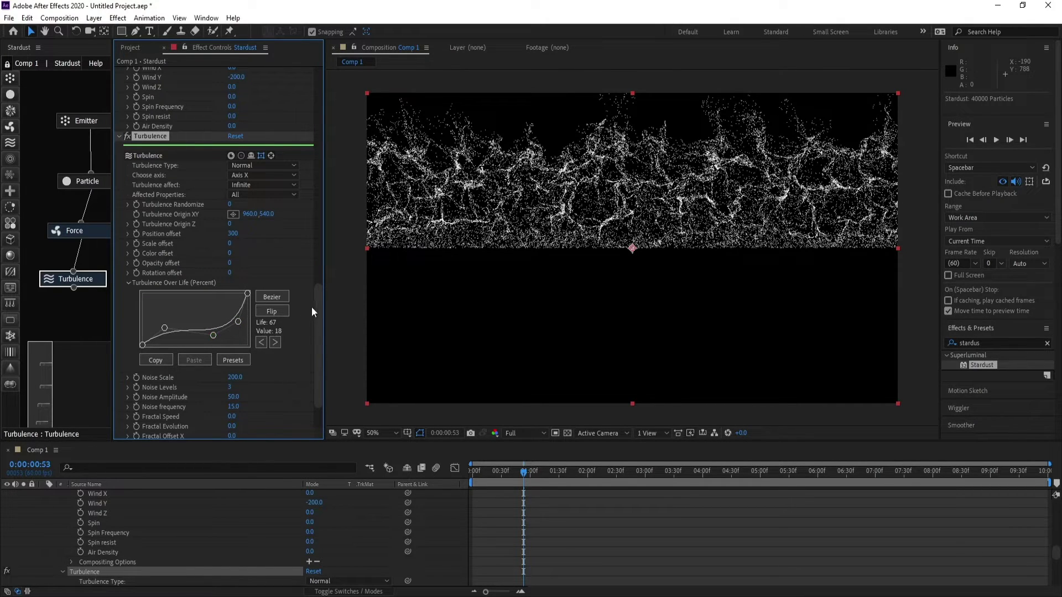
Step: Add the expression time*8 to the Turbulence node's Fractal Offset Y
scroll(316, 326, down, 3)
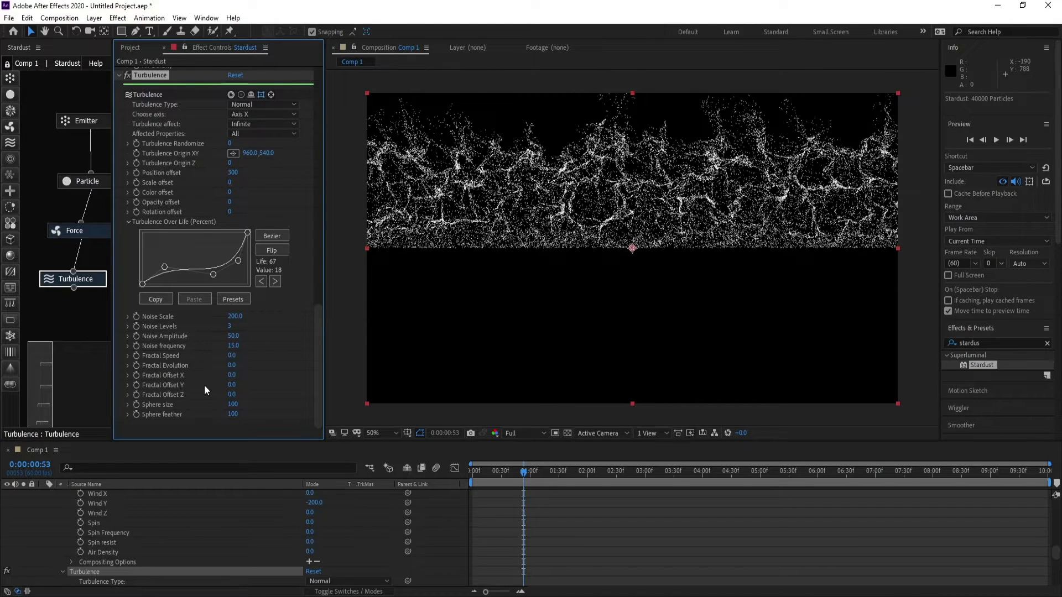
alt+click(136, 385)
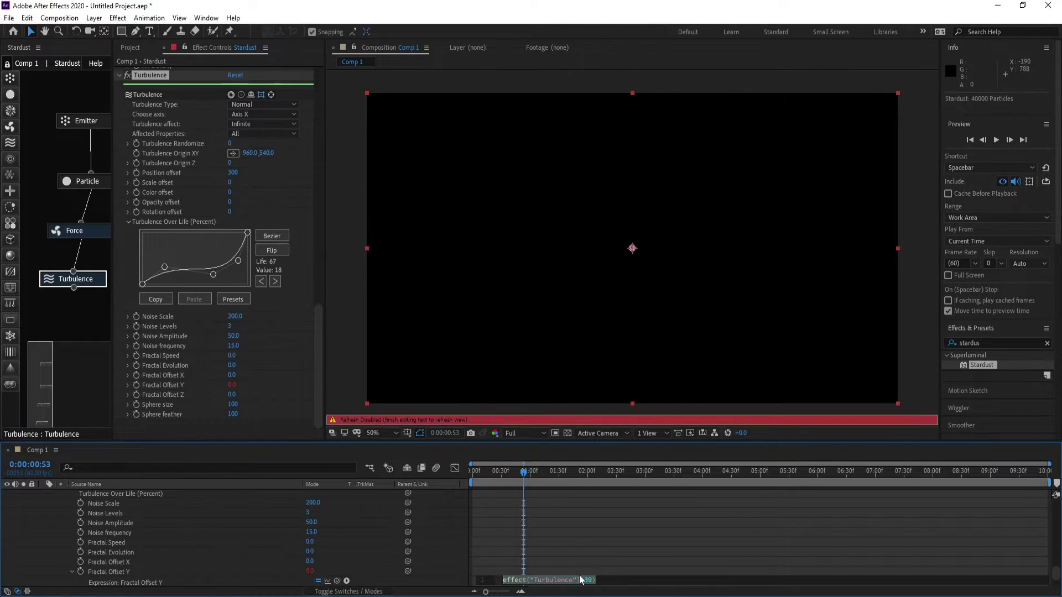
text(t)
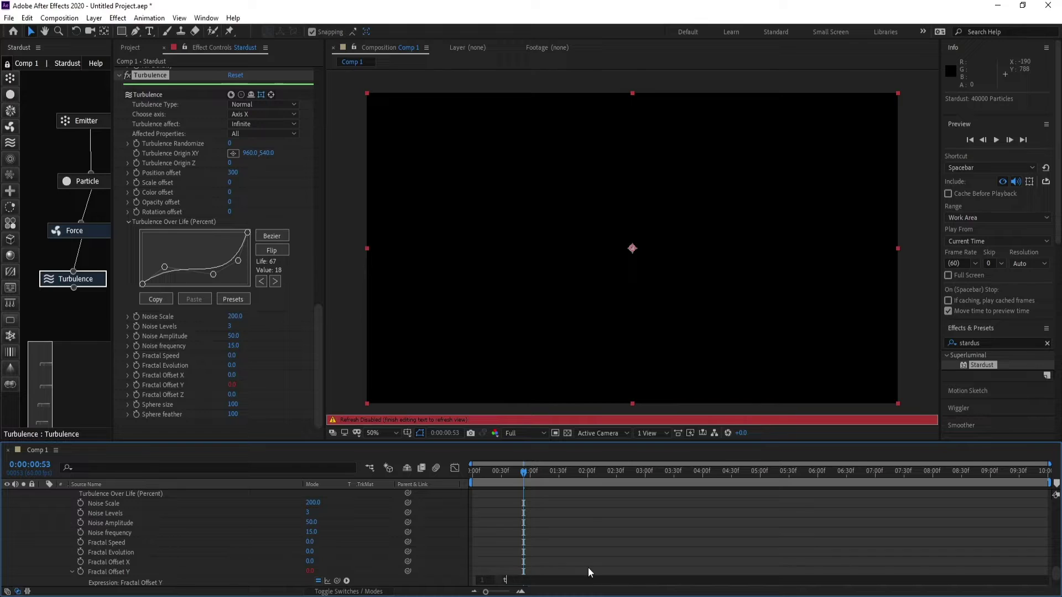
text(ime*8)
click(222, 460)
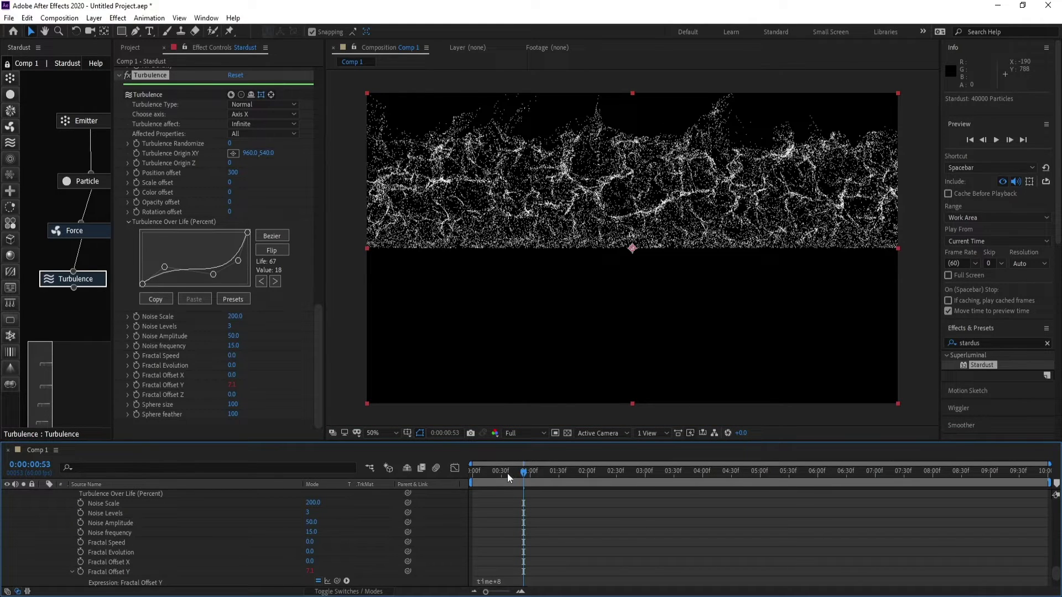
Step: Play the composition from its start to check the animated turbulence
key(Home)
key(space)
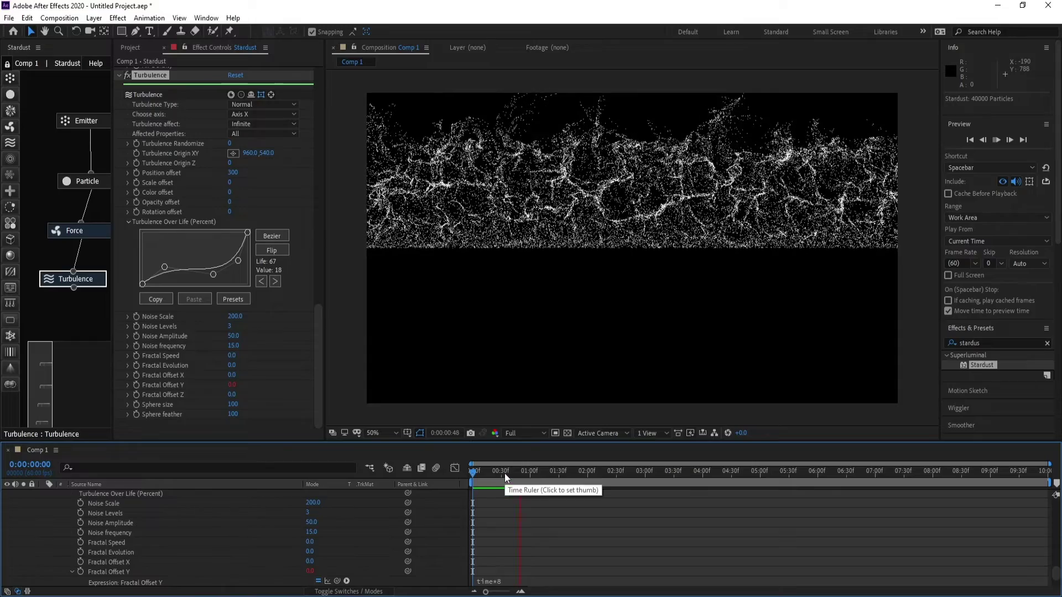
key(space)
key(space)
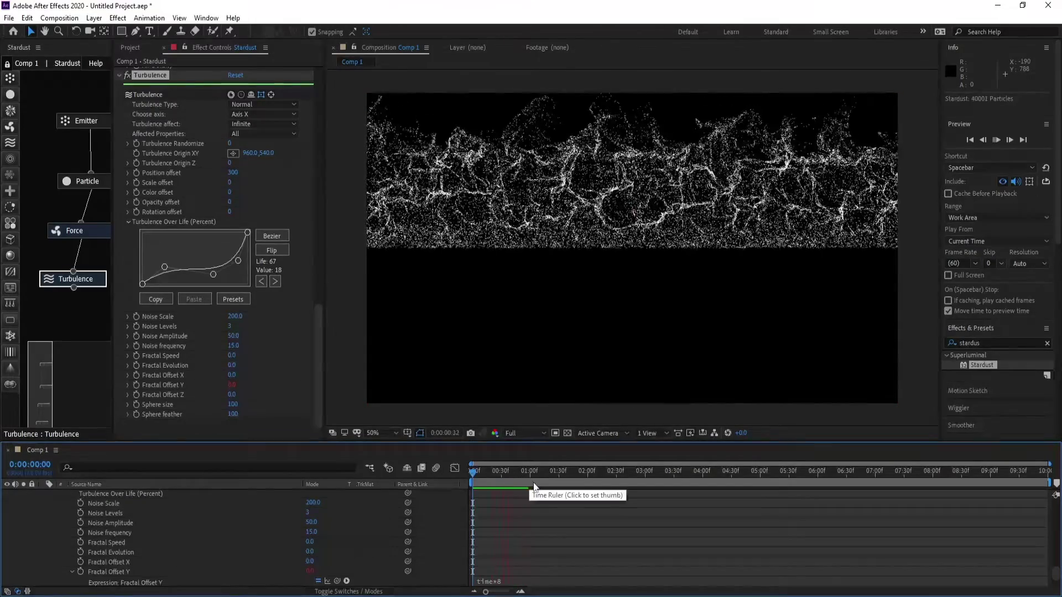
key(space)
Step: Add a Field node below the Turbulence node, with Field Type Bend and its Axis set to Axis Y
drag(10, 159, 64, 314)
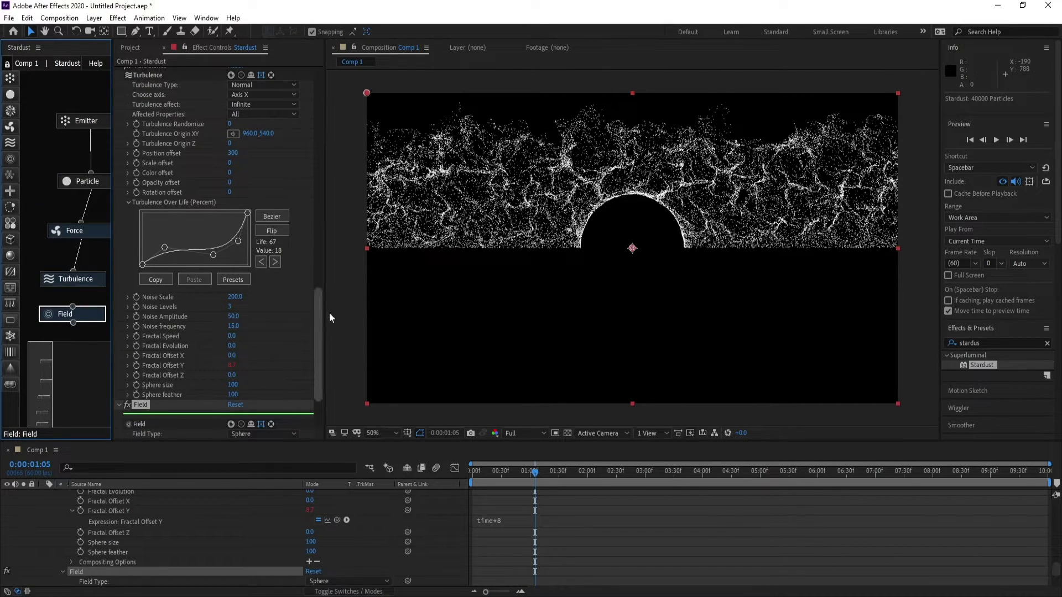
drag(321, 309, 318, 373)
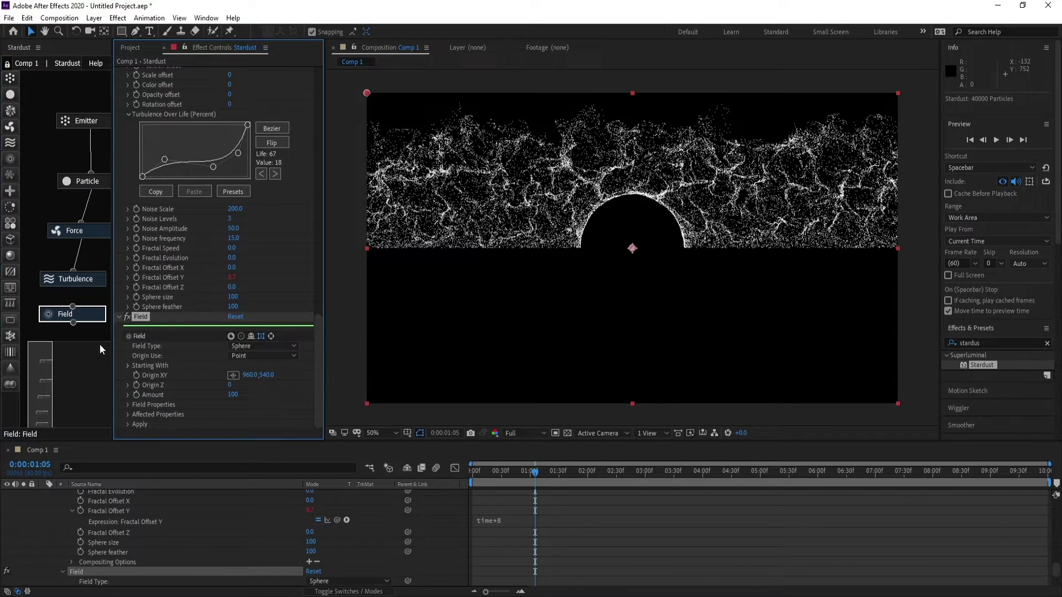
click(253, 345)
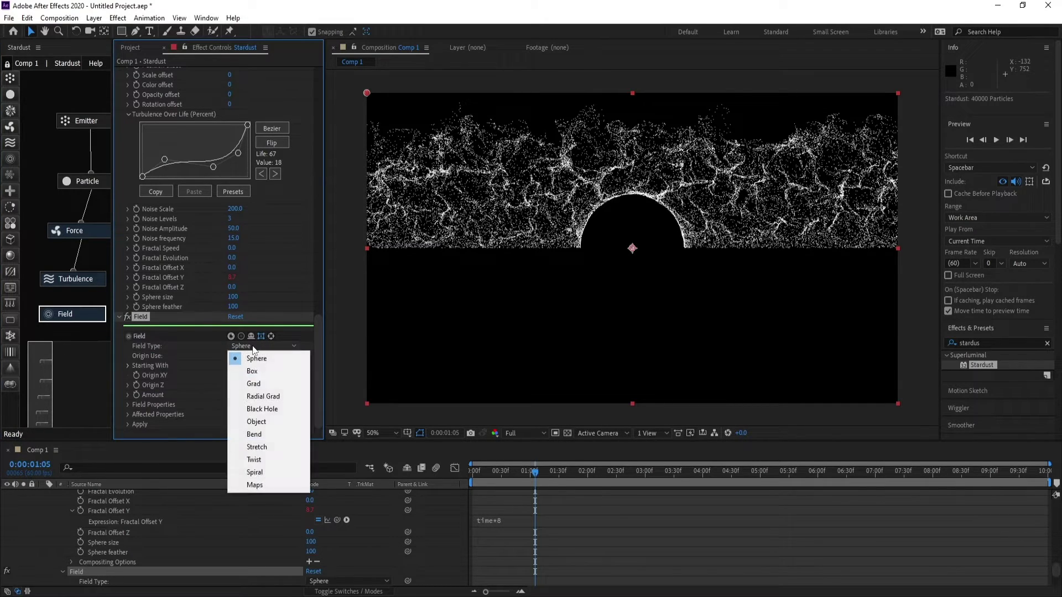
click(270, 436)
drag(317, 327, 316, 357)
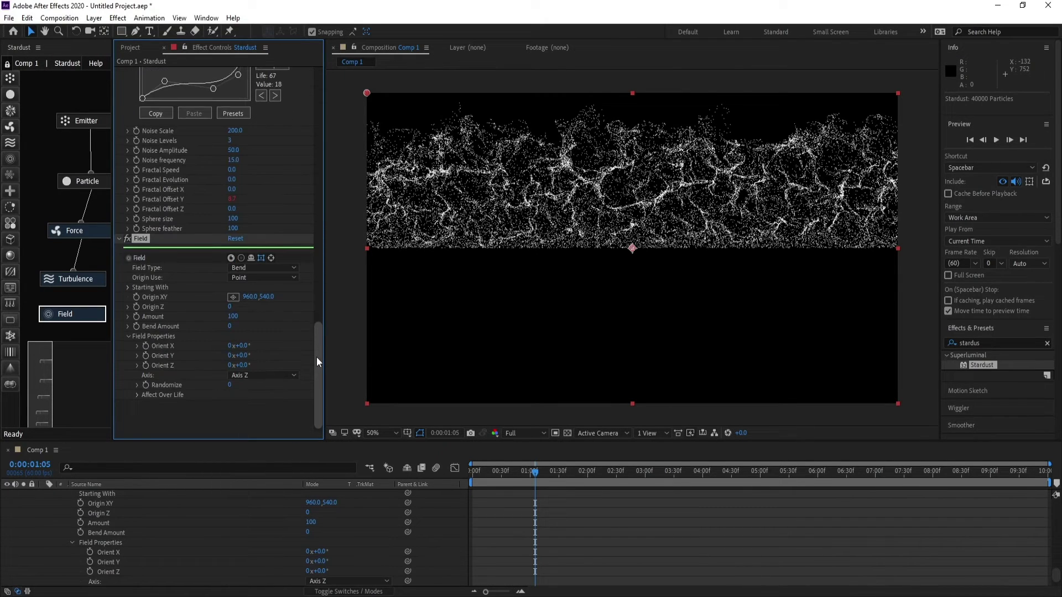
click(258, 376)
click(273, 399)
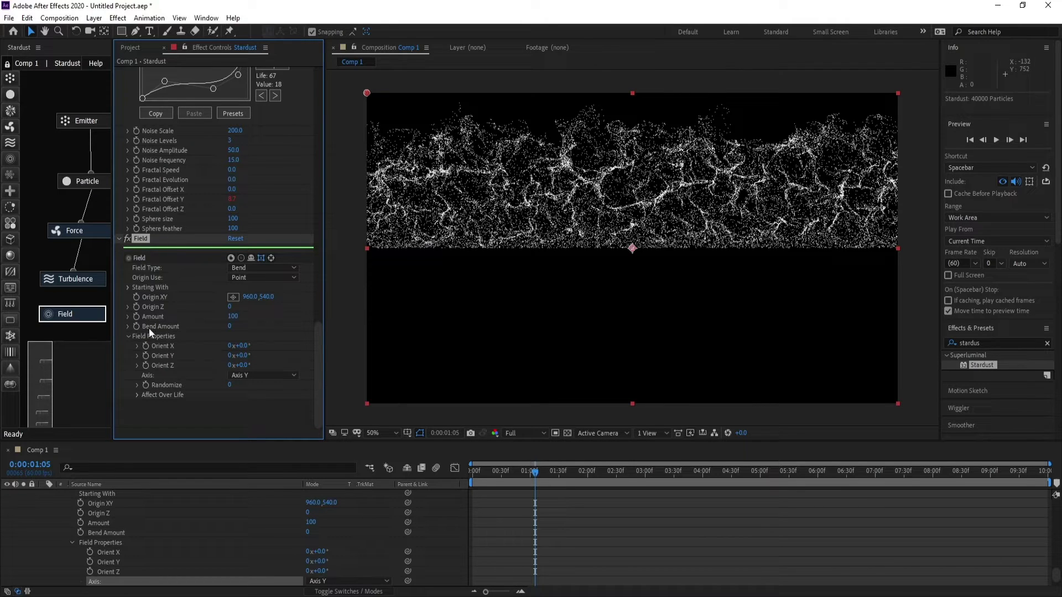
Step: Curl the particles into a round shape by setting the Field's Origin XY to 960, 322 and Bend Amount to 44
drag(229, 327, 251, 326)
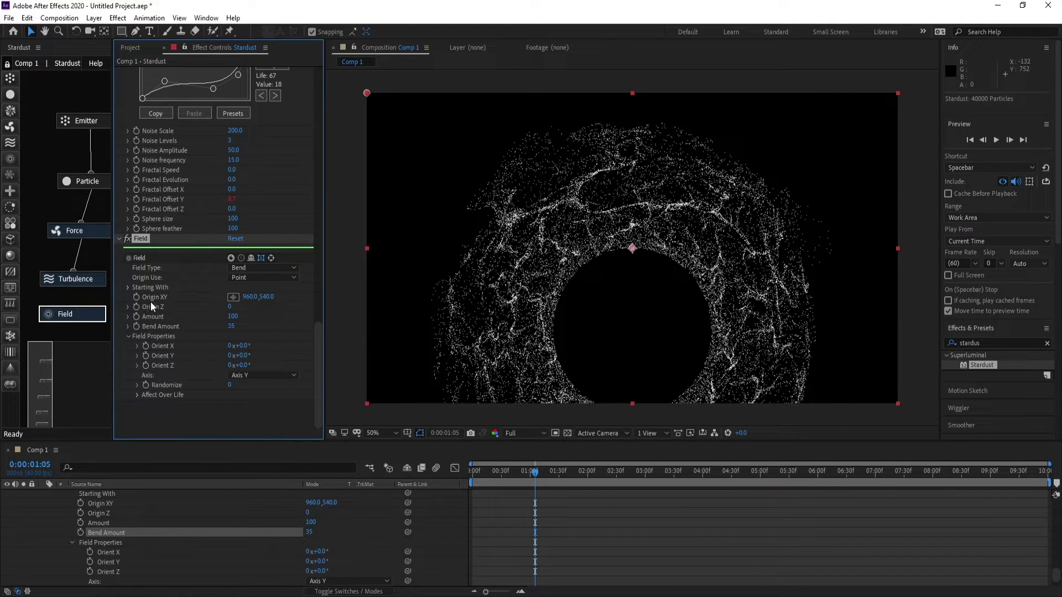
drag(263, 298, 126, 325)
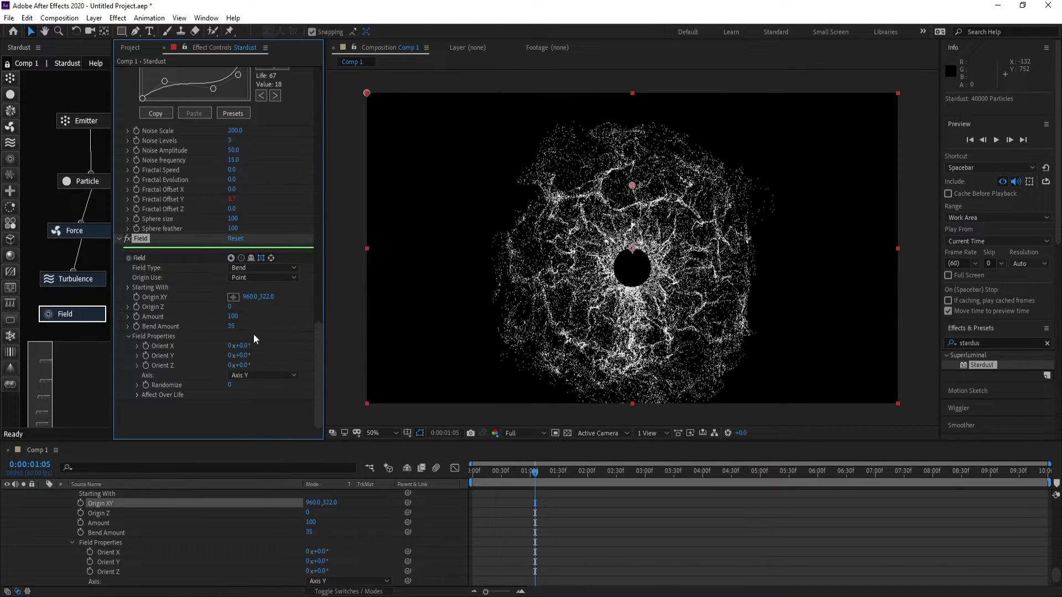
drag(233, 328, 238, 327)
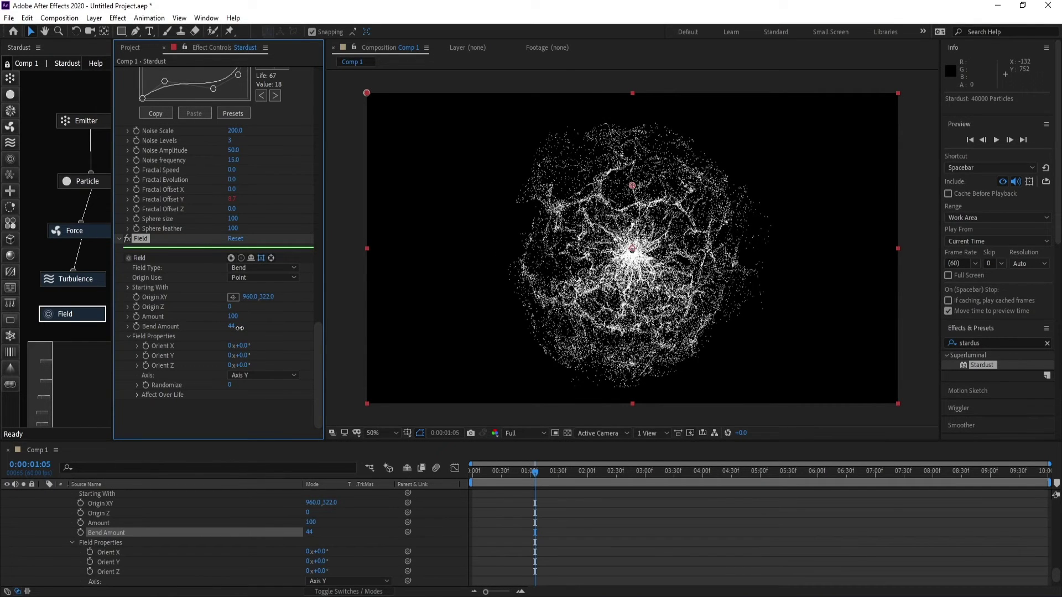
Step: Play back the bent particle animation, including from the start of the composition
key(space)
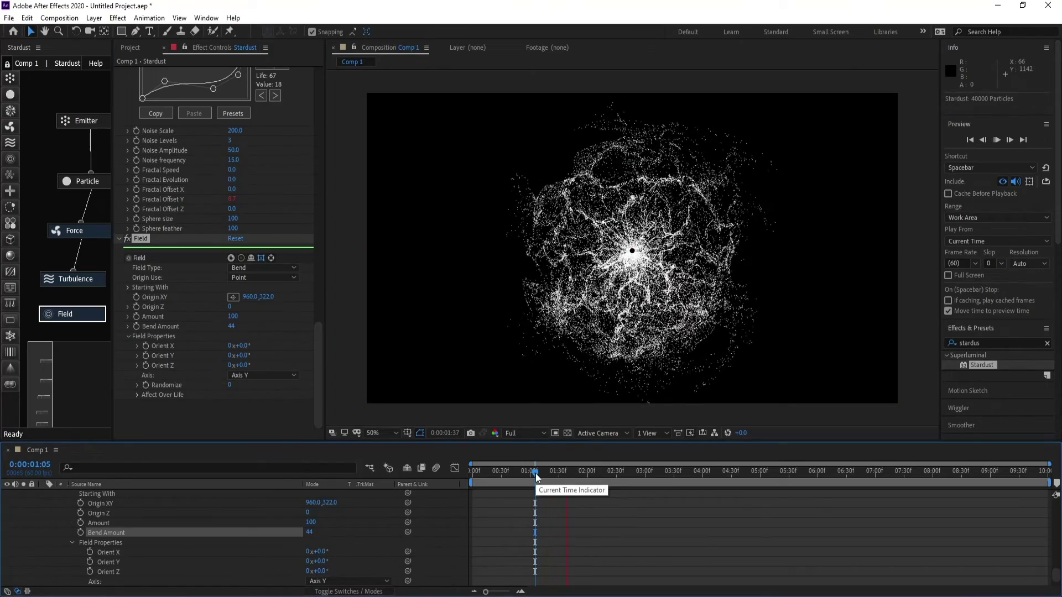
key(space)
key(Home)
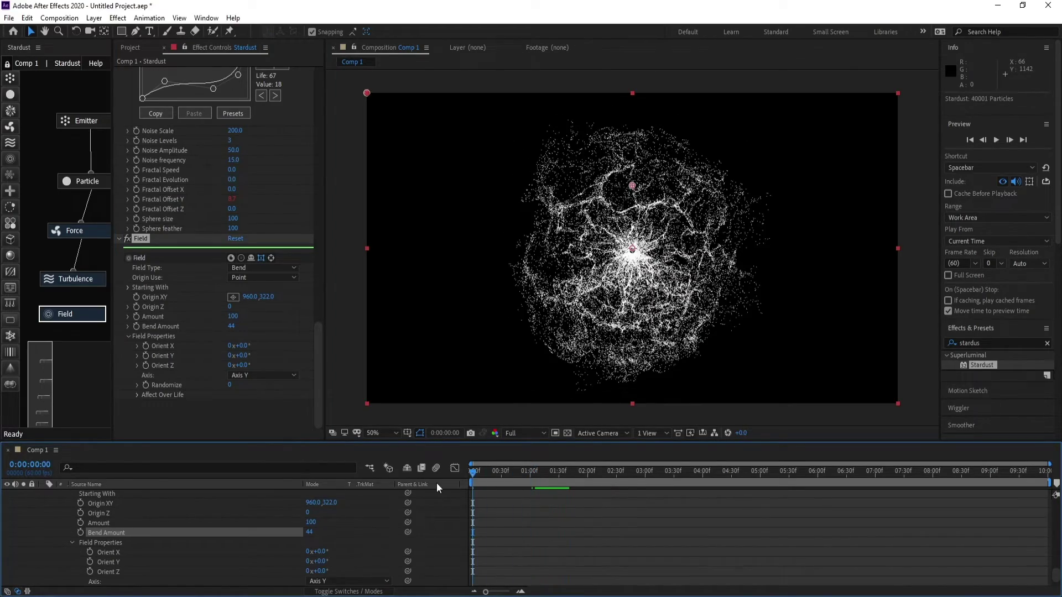
key(space)
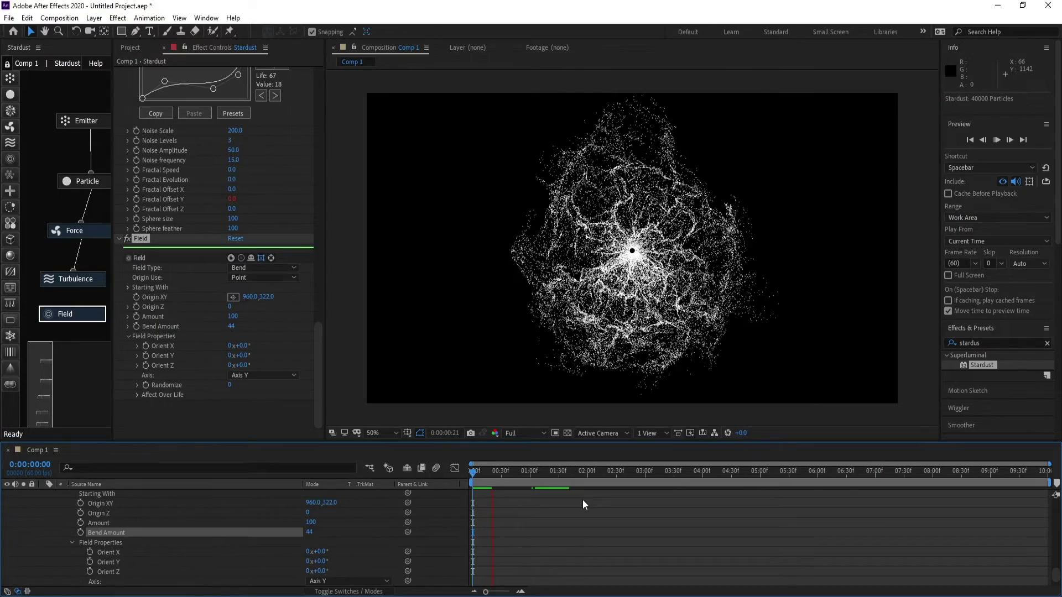
drag(500, 473, 473, 470)
key(space)
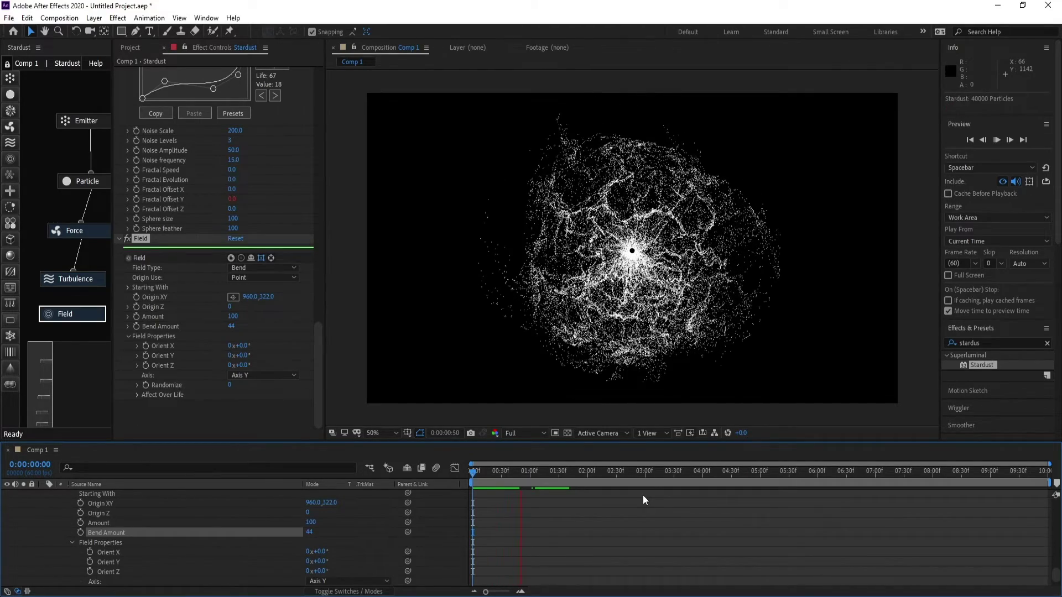
Step: Adjust the Field node's Origin XY to 960, 318
key(space)
drag(266, 297, 265, 298)
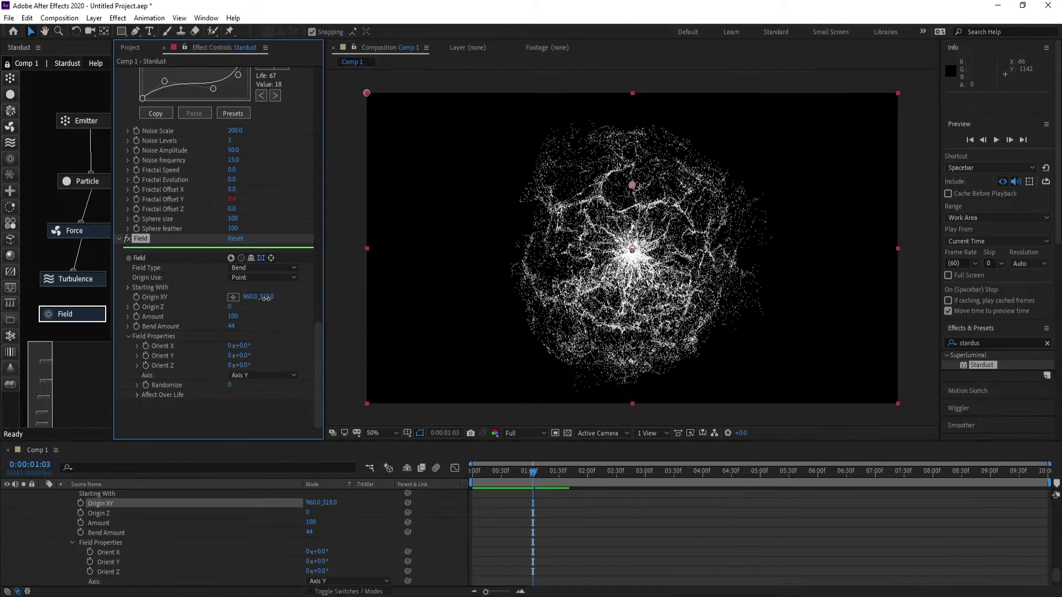
Step: Set the Emitter's Particles Per Second to 80000
click(85, 121)
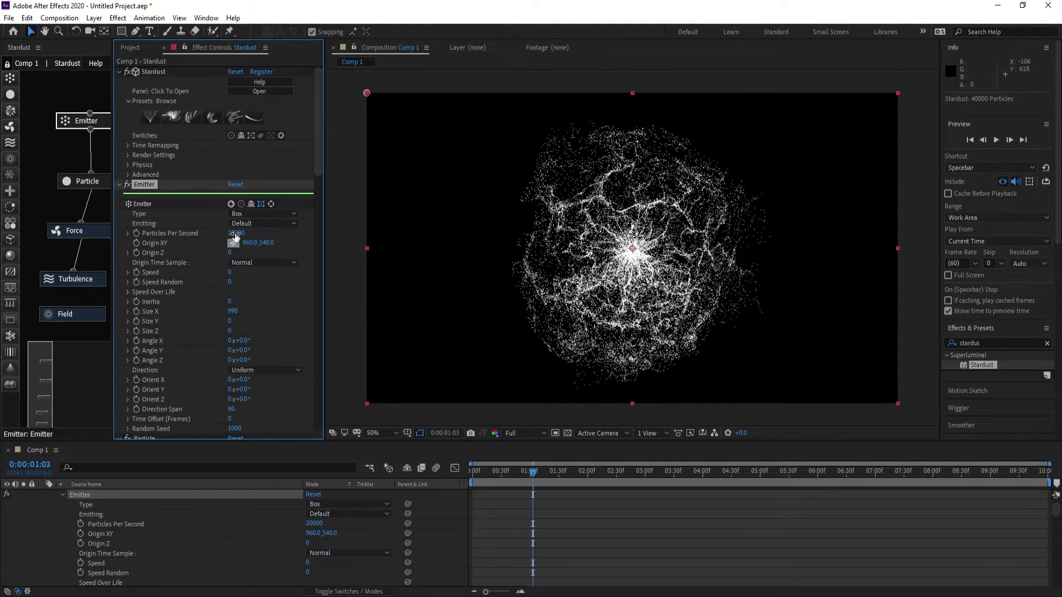
click(229, 234)
text(8)
key(Return)
Step: Play the composition from its start to check the denser particle burst
click(483, 472)
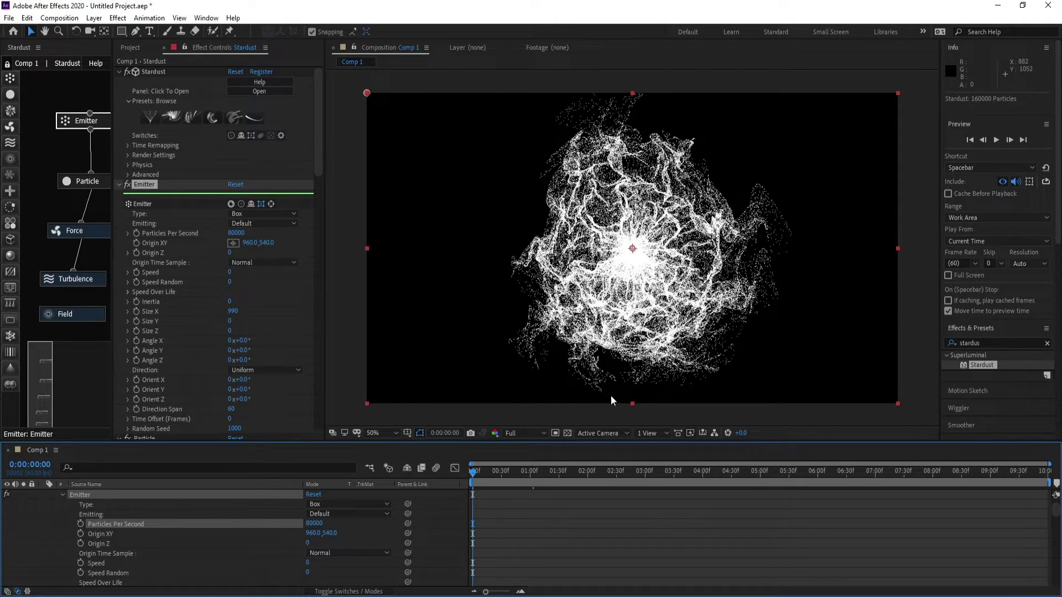
key(space)
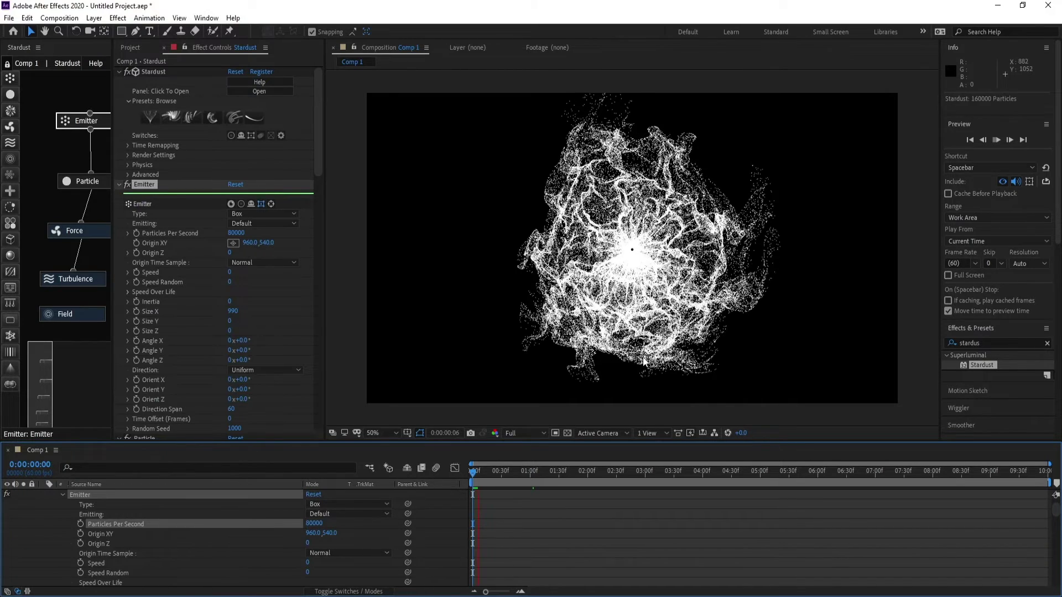
click(477, 472)
key(space)
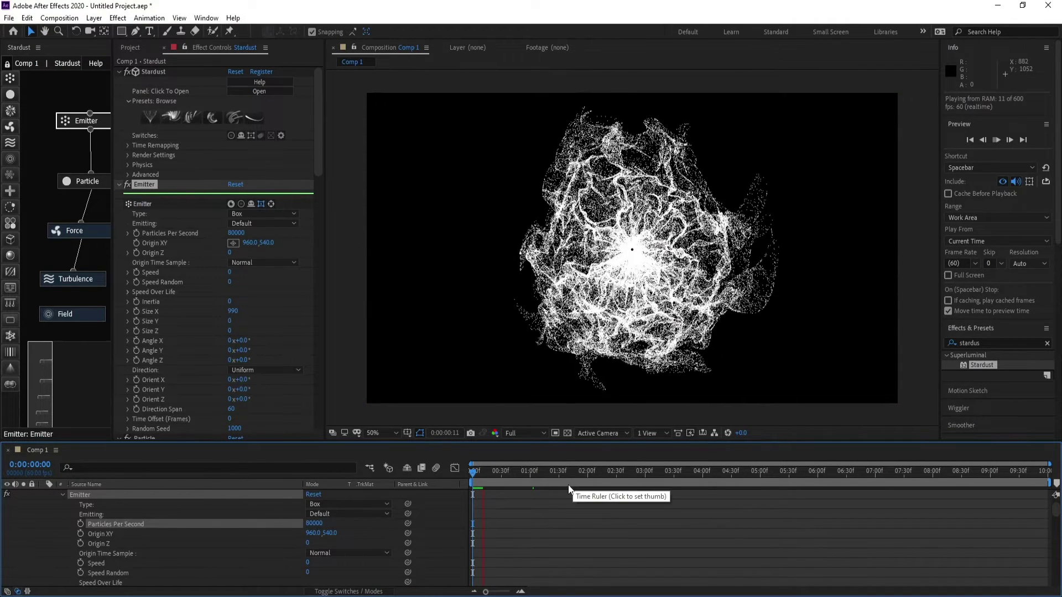
key(space)
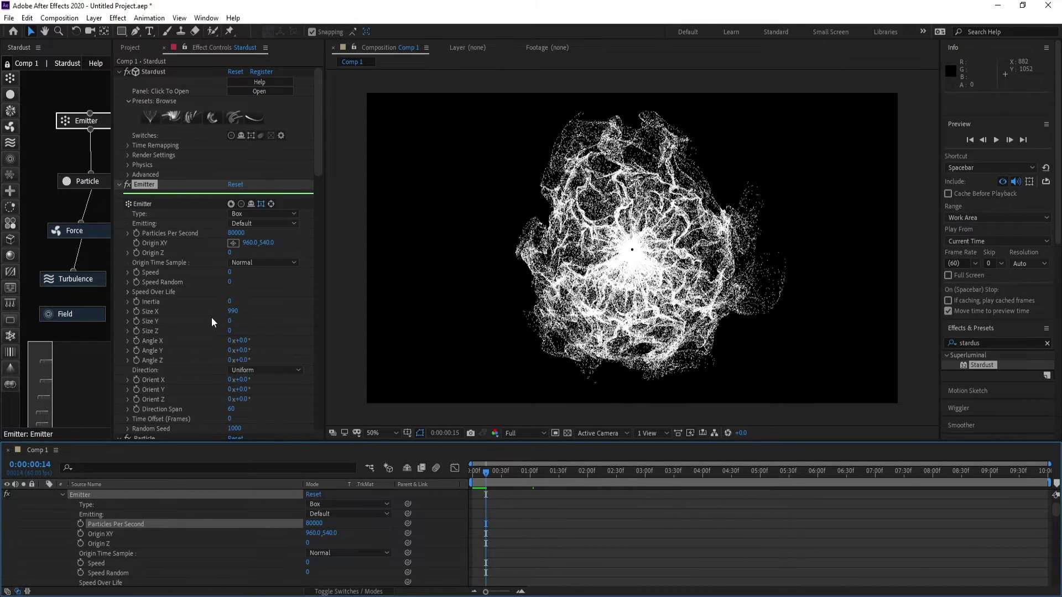
Step: Set the Particle node's Opacity to 50
click(87, 181)
drag(318, 161, 310, 244)
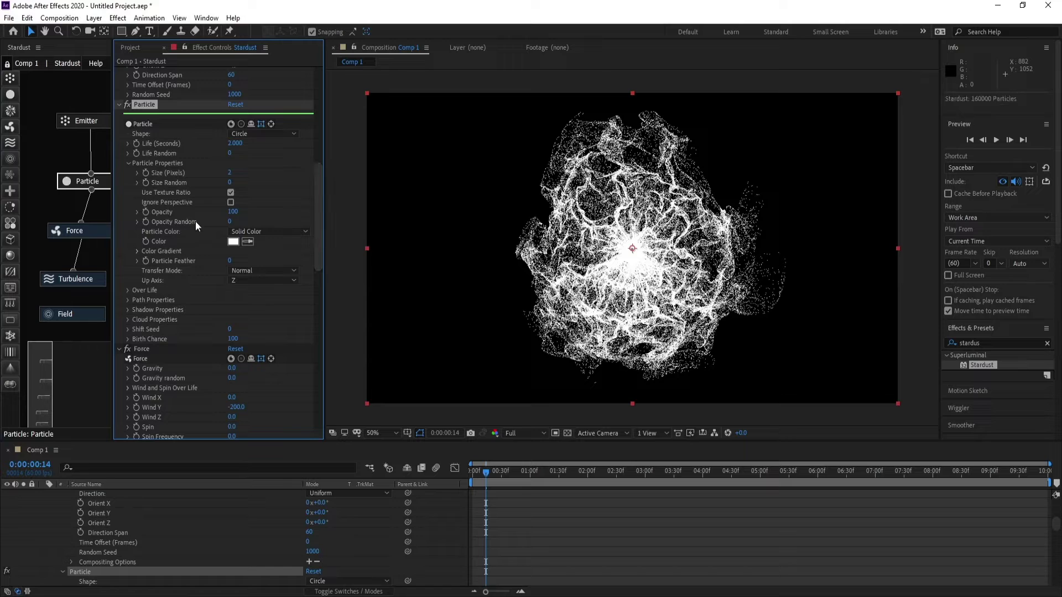
click(233, 212)
text(50)
key(Return)
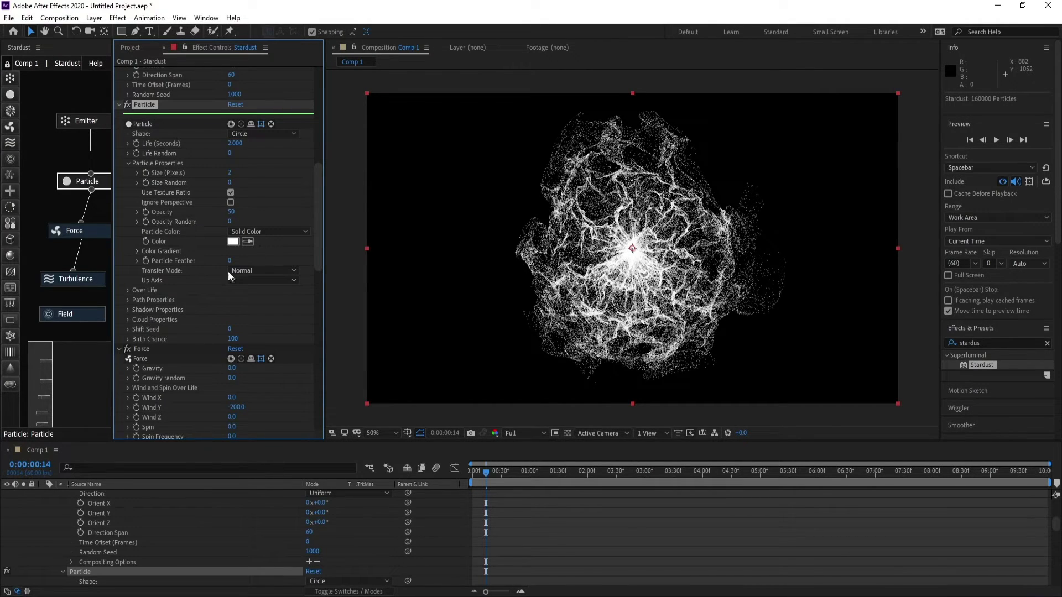
Step: Shape the particle's Size over-life curve from full at birth to zero at death, sagging early through Bezier points, and preview it from the start
click(131, 292)
click(137, 301)
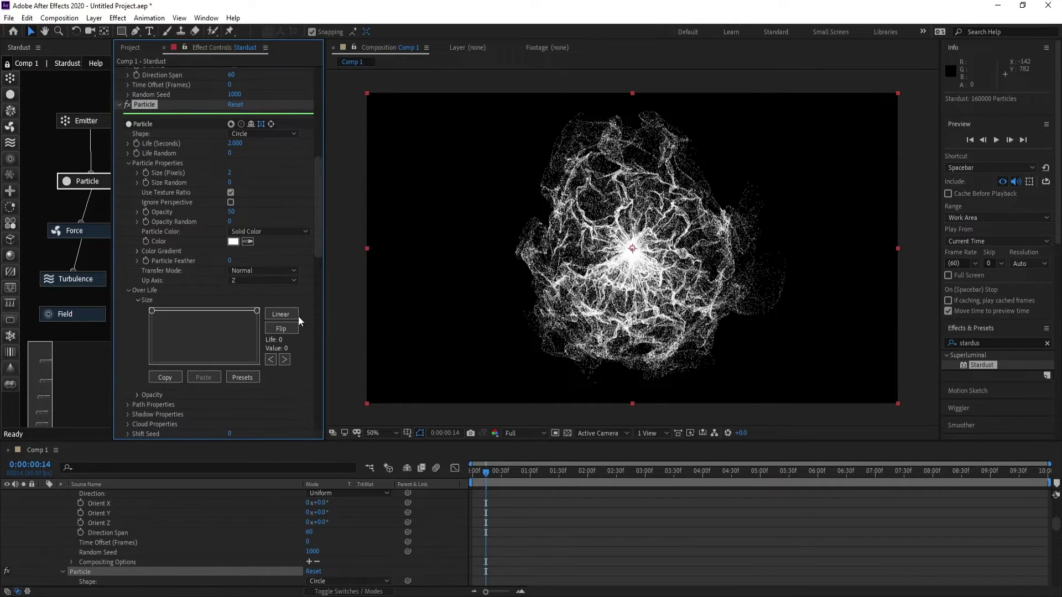
drag(257, 312, 258, 363)
click(187, 329)
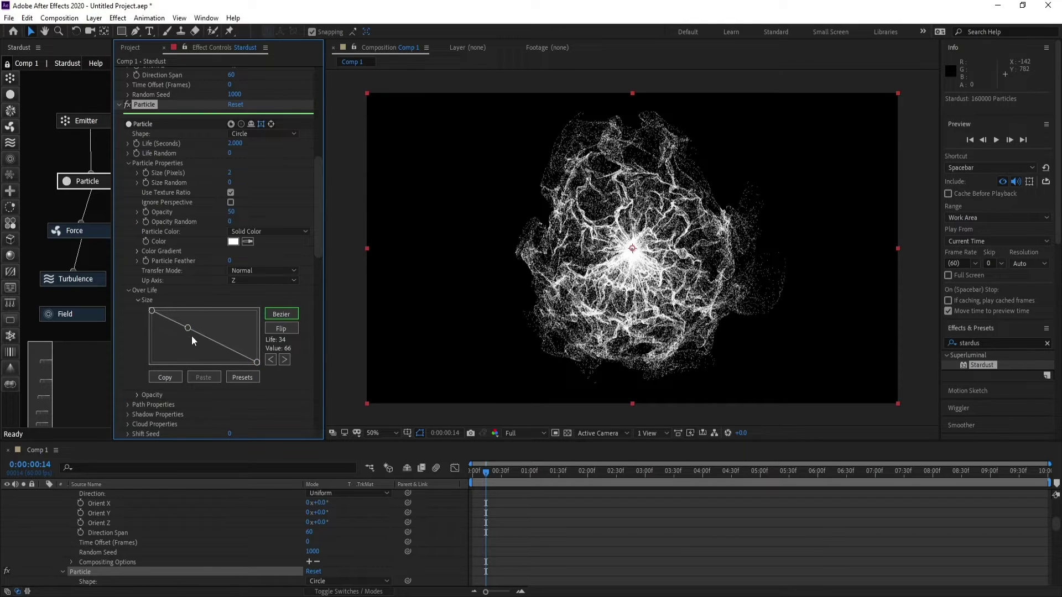
drag(188, 328, 161, 333)
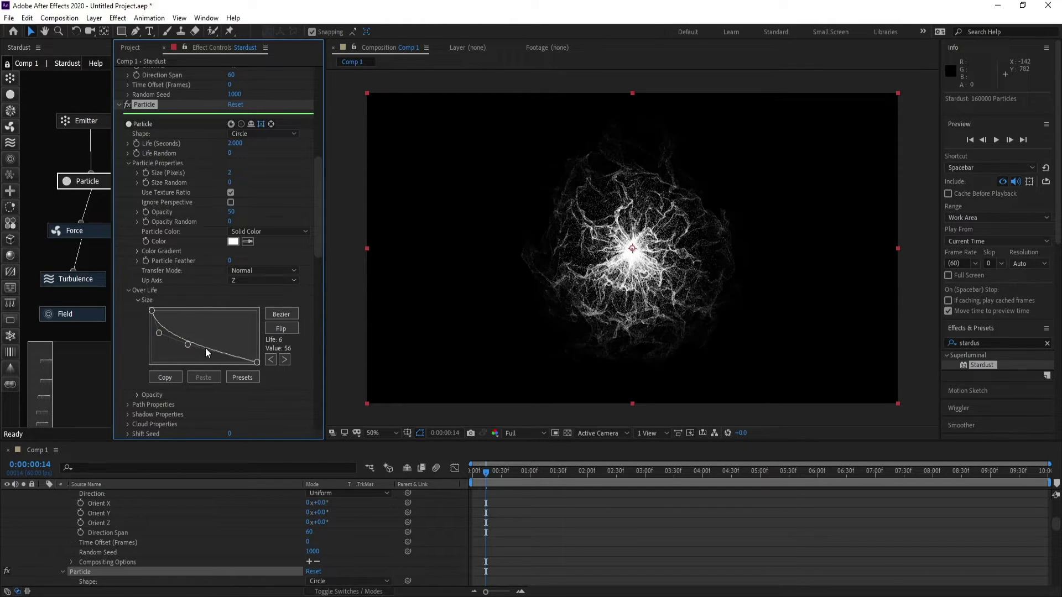
mouse_move(220, 349)
mouse_down()
mouse_move(229, 338)
mouse_move(180, 347)
mouse_move(231, 343)
mouse_up()
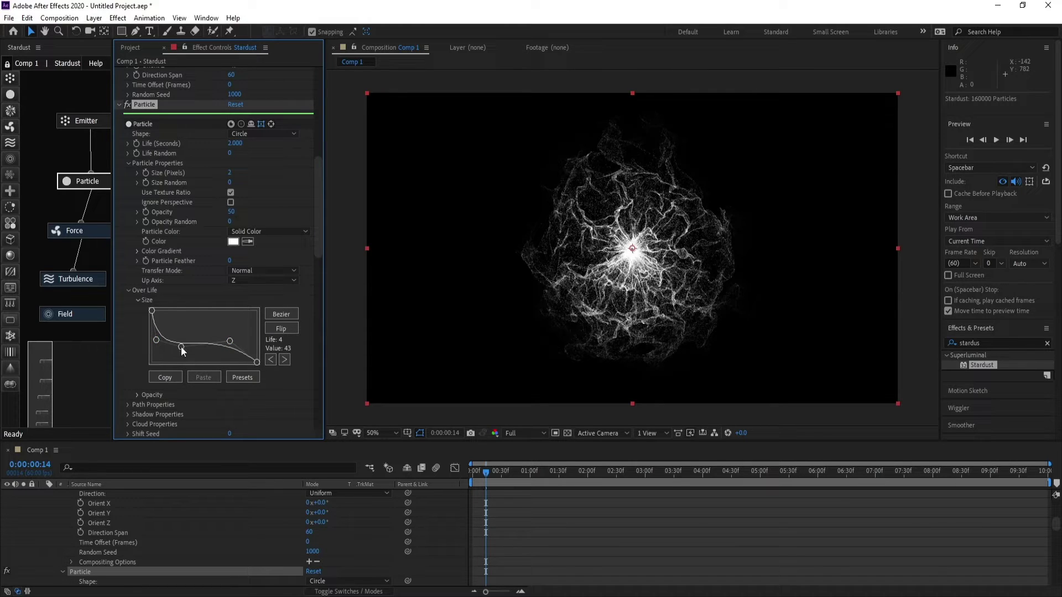
drag(181, 349, 179, 355)
drag(489, 472, 399, 479)
key(space)
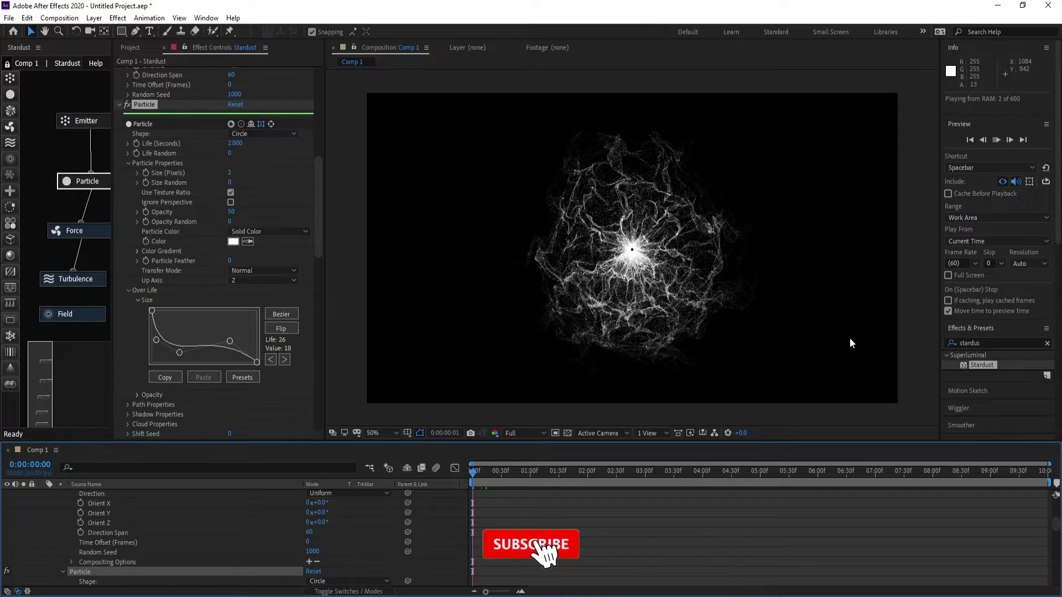
Step: Set the Field node's Origin XY to 960, 312
click(75, 314)
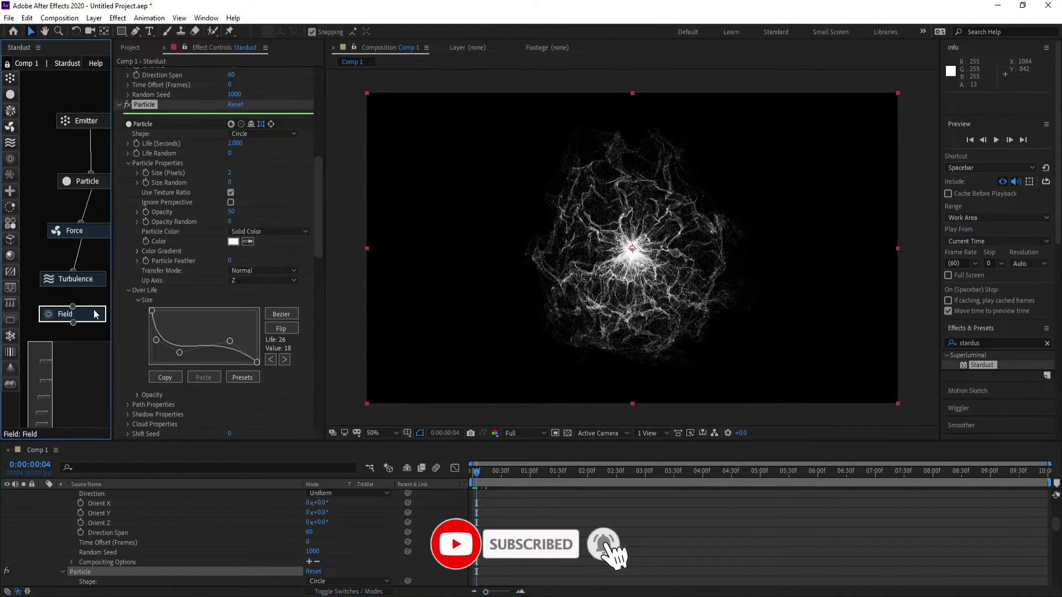
drag(320, 301, 316, 353)
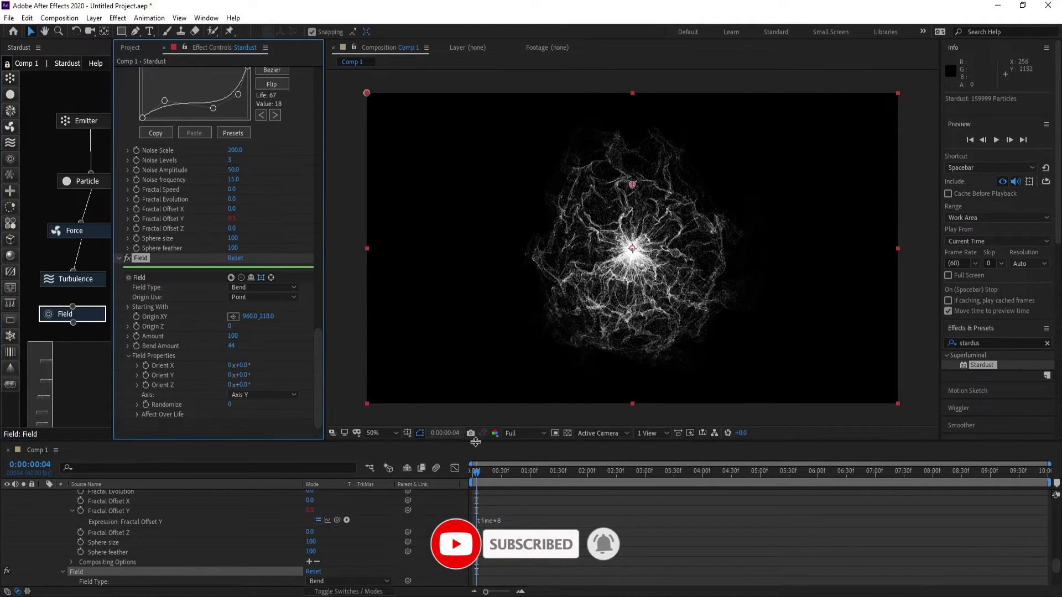
key(space)
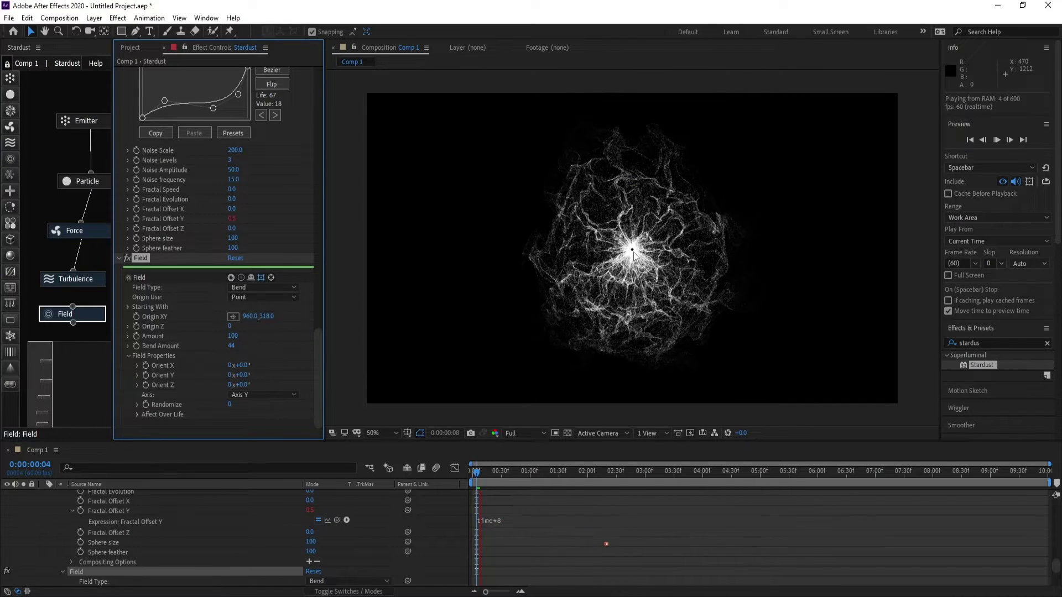
key(space)
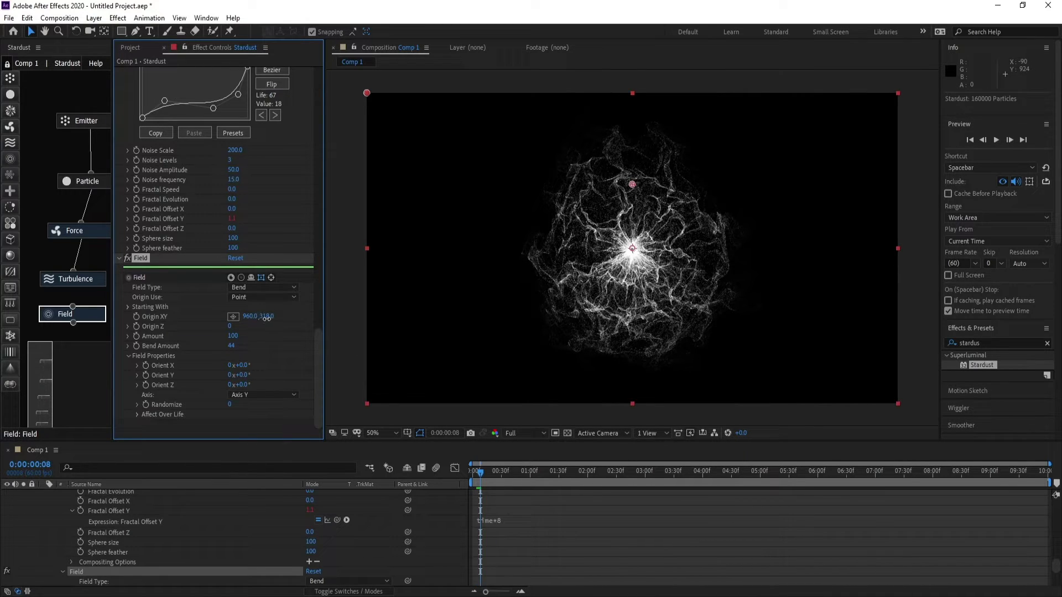
drag(265, 319, 263, 319)
Step: Play back the first second of the composition repeatedly to check the adjusted burst shape
key(space)
click(866, 494)
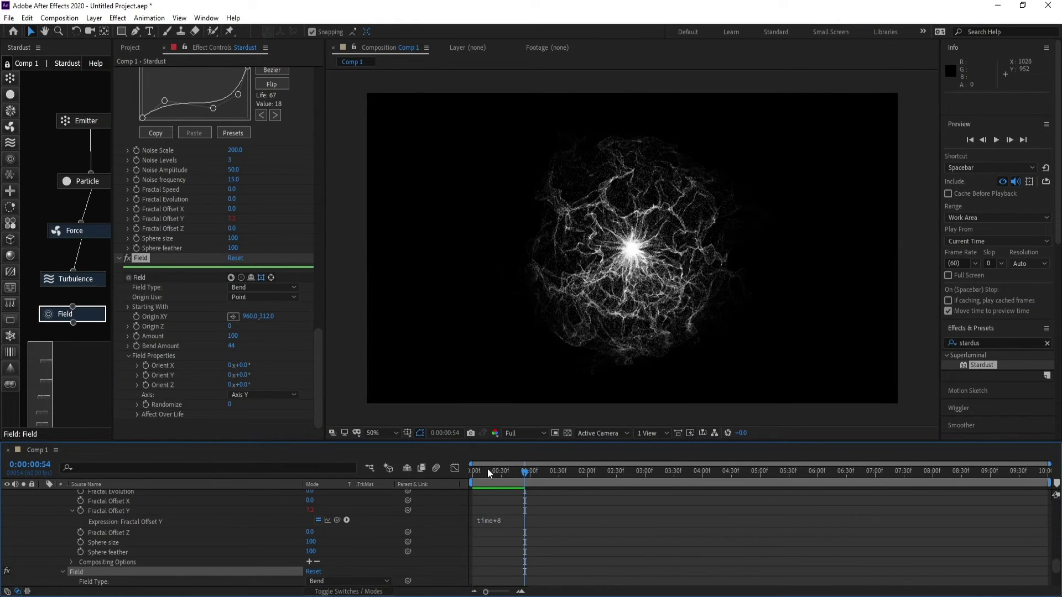
key(space)
key(space)
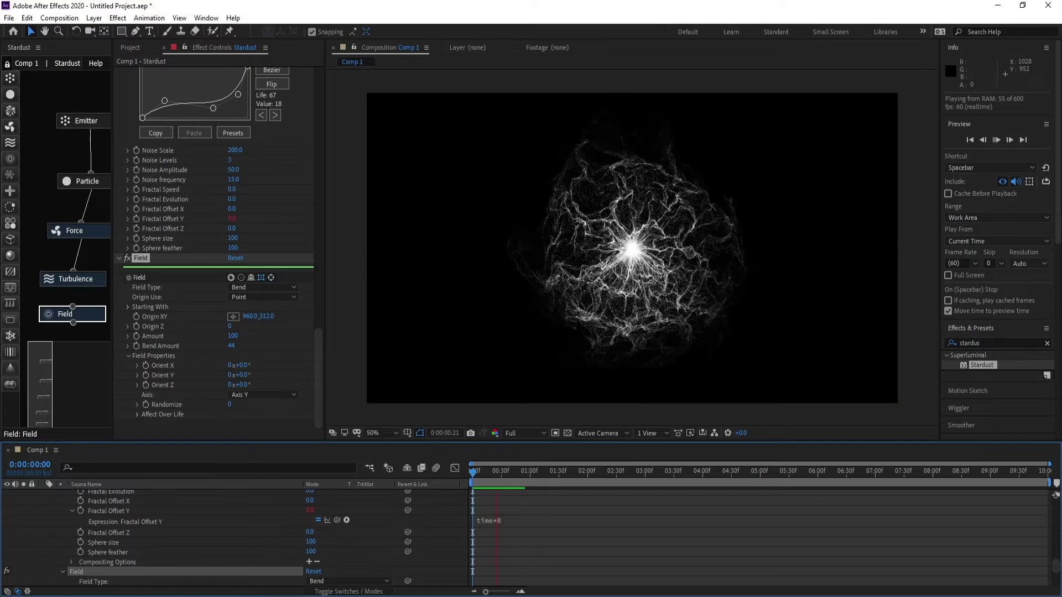
key(space)
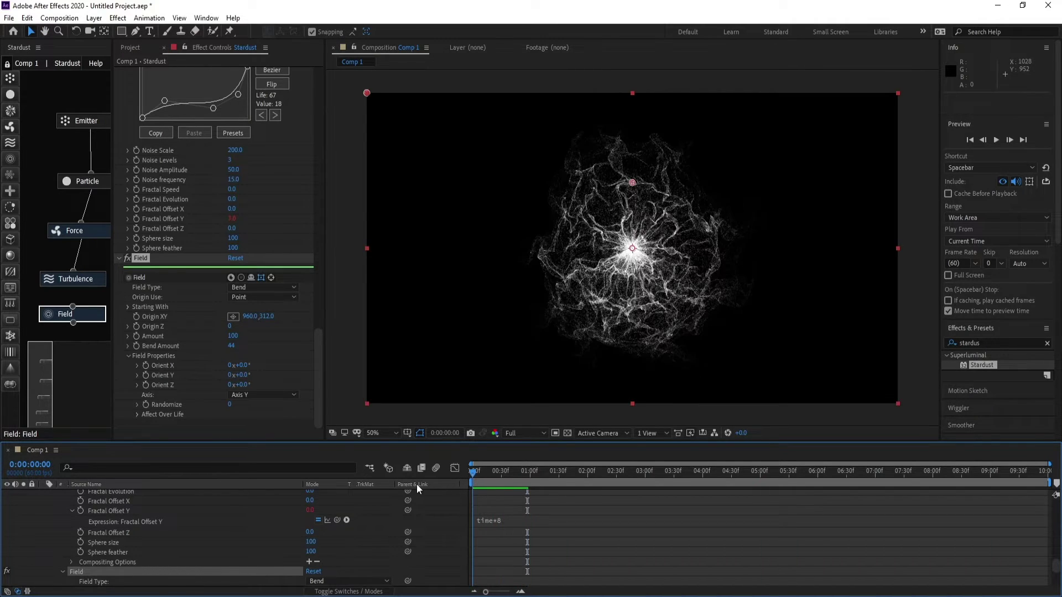
key(space)
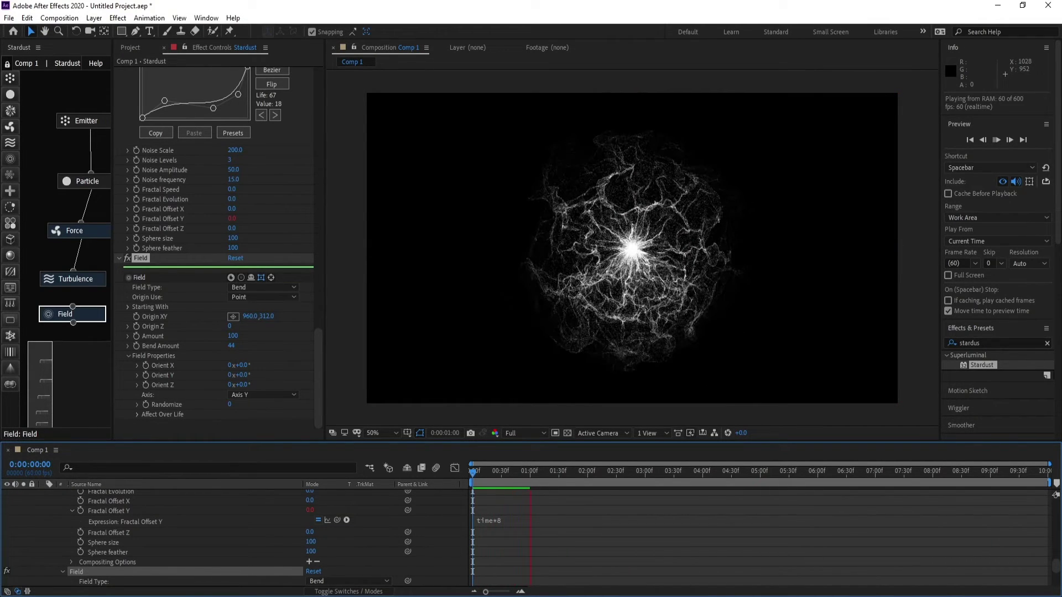
key(space)
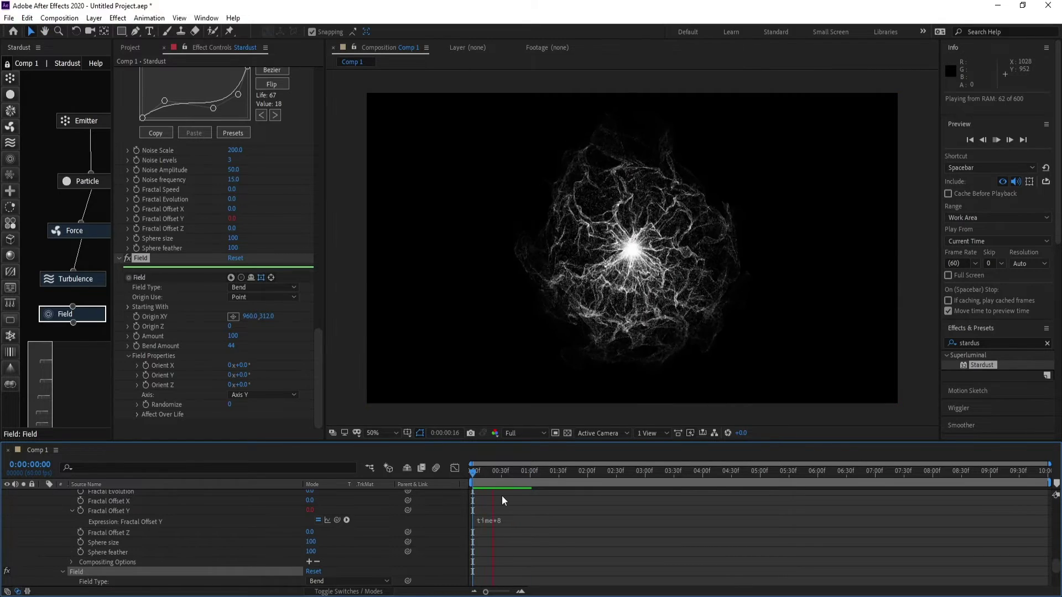
key(Page_Down)
key(v)
Step: Collapse the Stardust layer's properties and create a new adjustment layer above it
scroll(120, 501, up, 10)
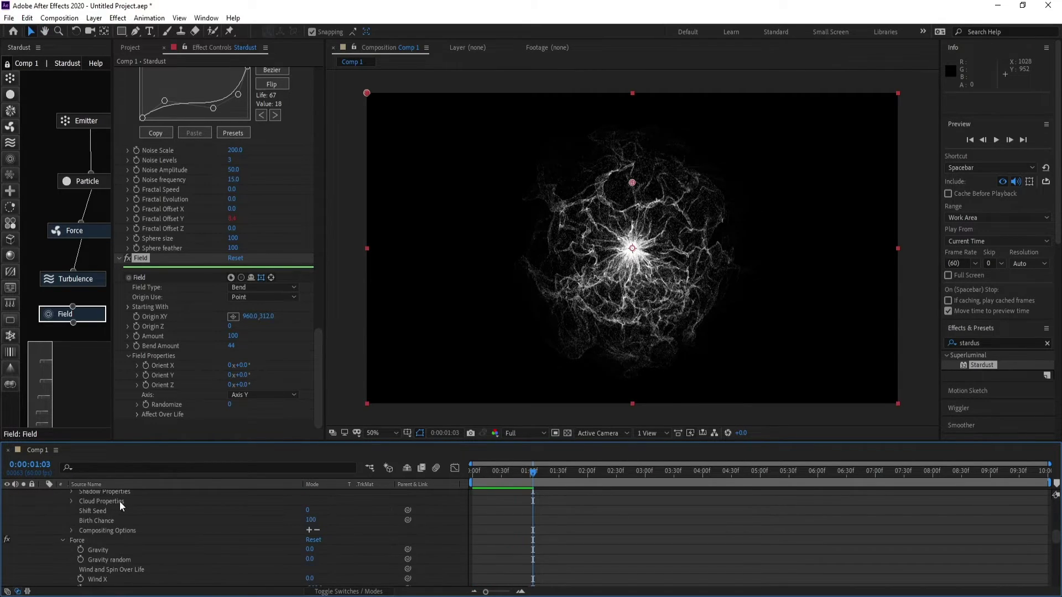
click(44, 494)
click(78, 495)
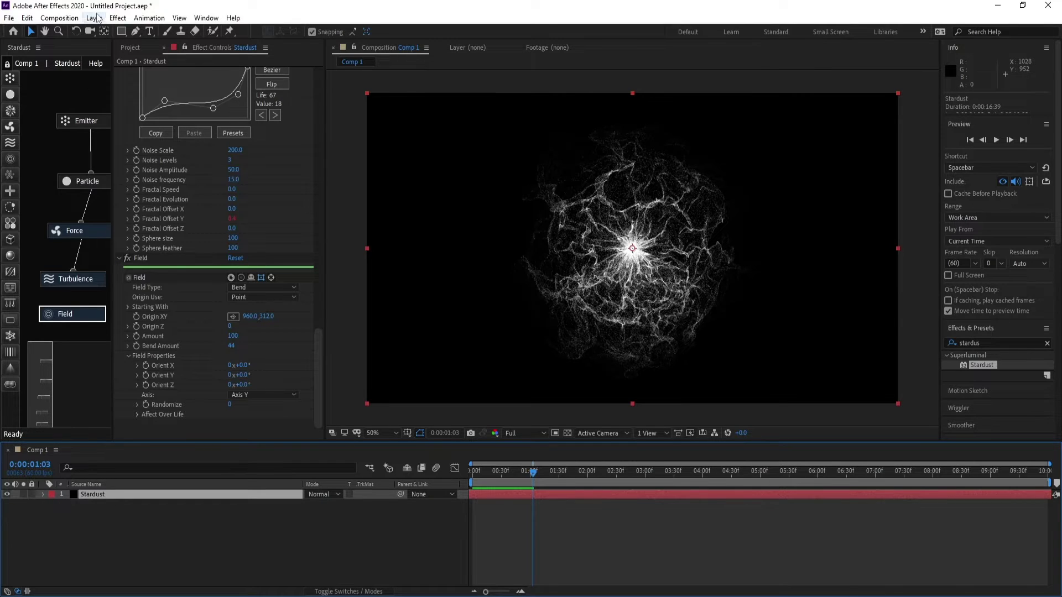
click(94, 18)
mouse_move(188, 33)
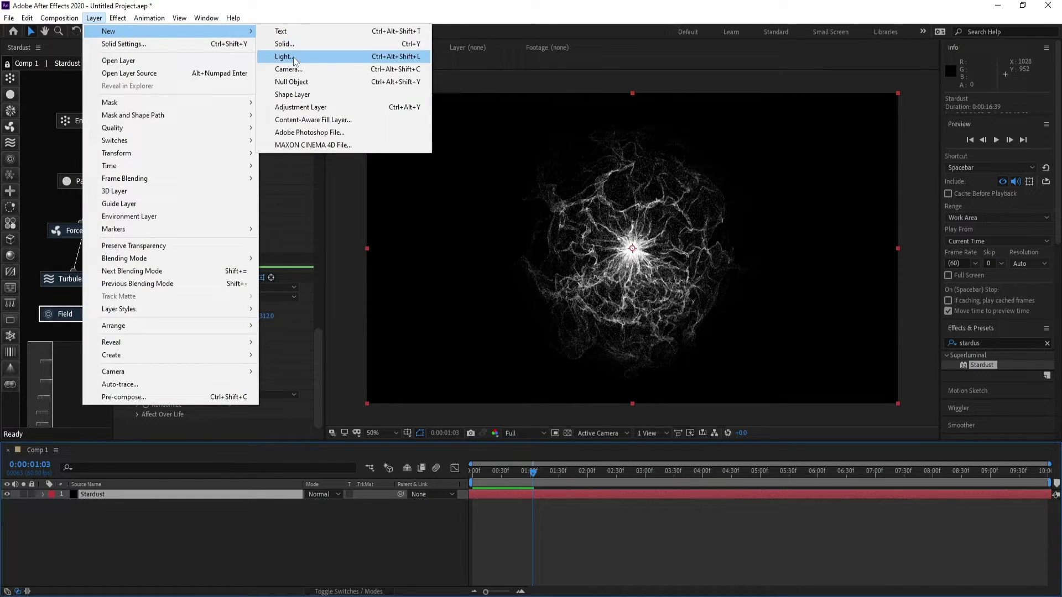
click(308, 107)
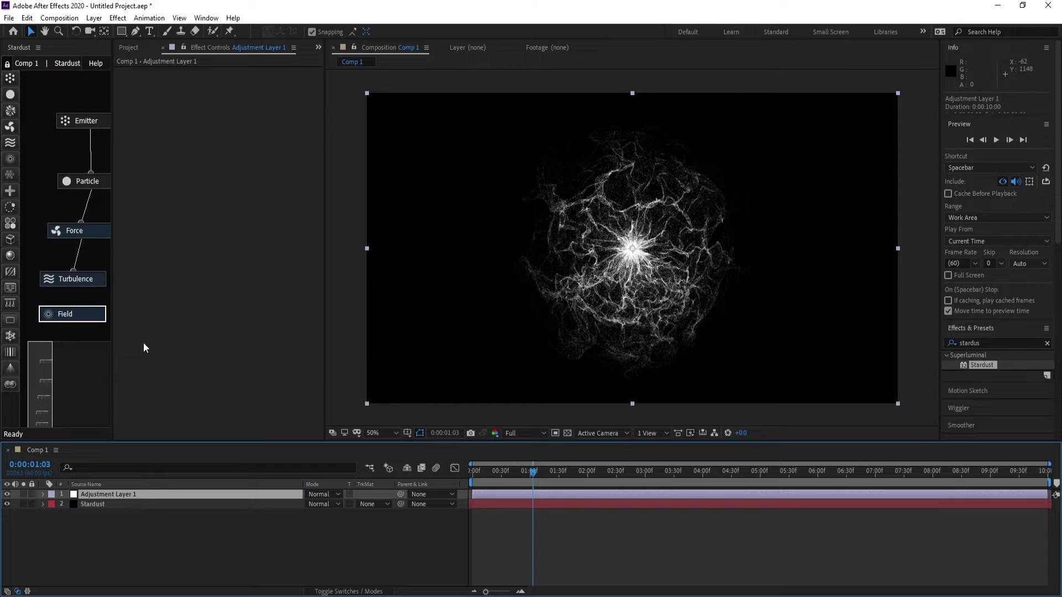
Step: Apply Gaussian Blur to the adjustment layer with Blurriness 3 and check the result at 0:00:00:43
click(118, 17)
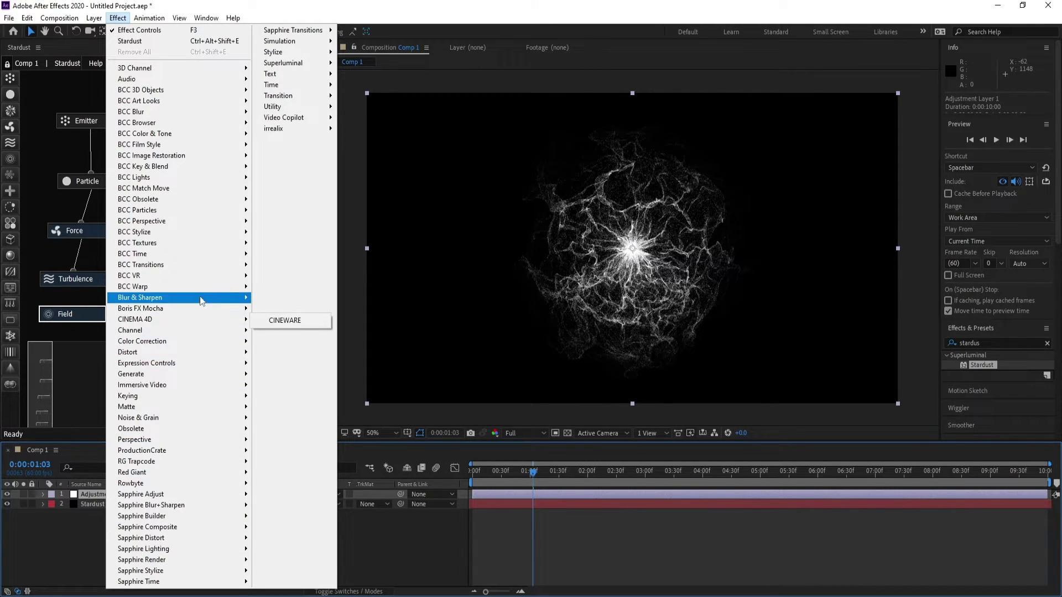
mouse_move(194, 300)
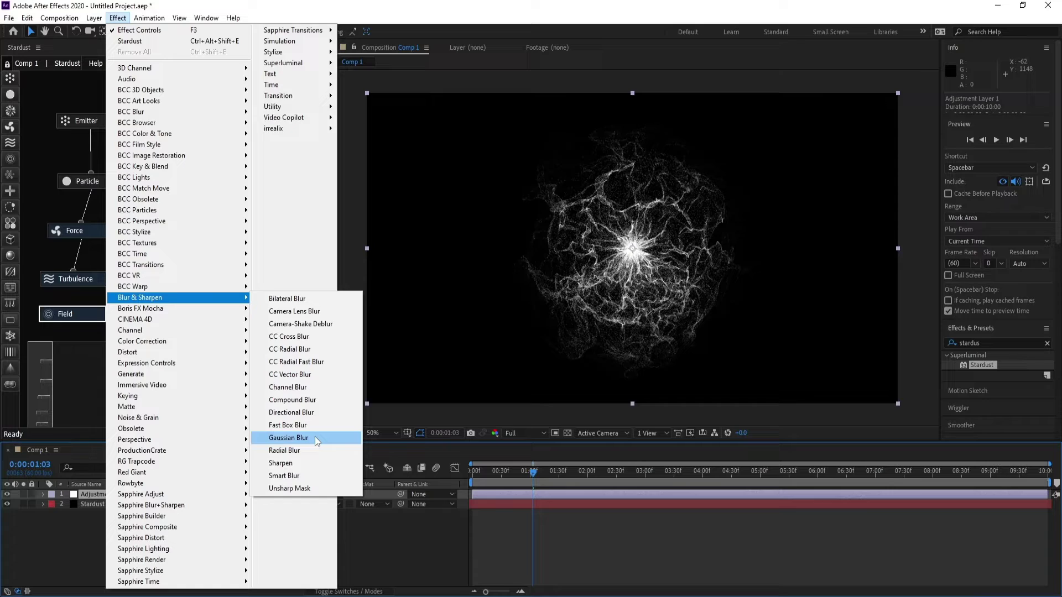
click(288, 438)
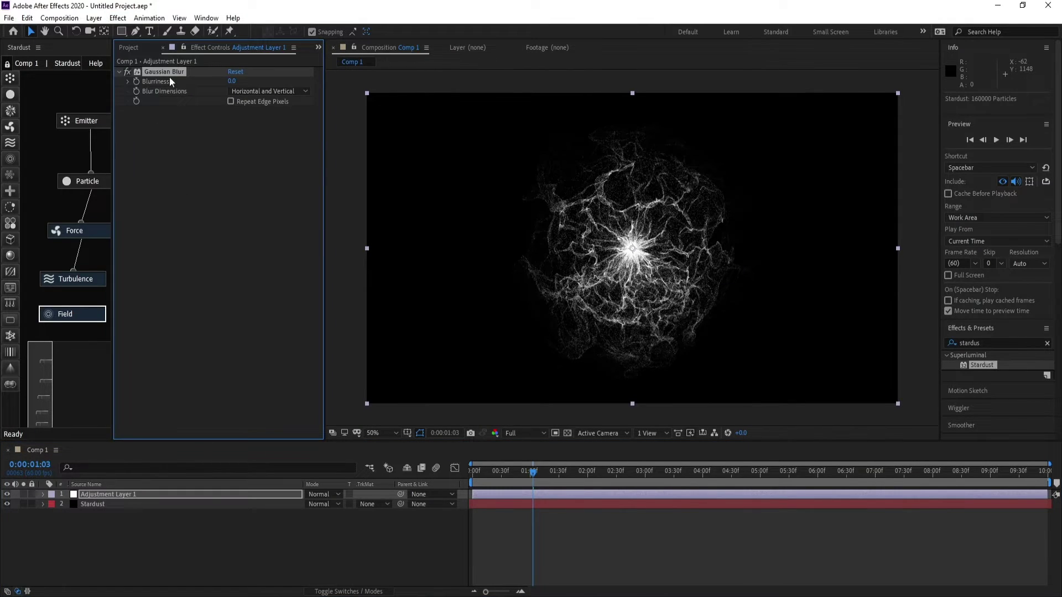
click(232, 82)
text(3)
key(Return)
drag(533, 474, 513, 482)
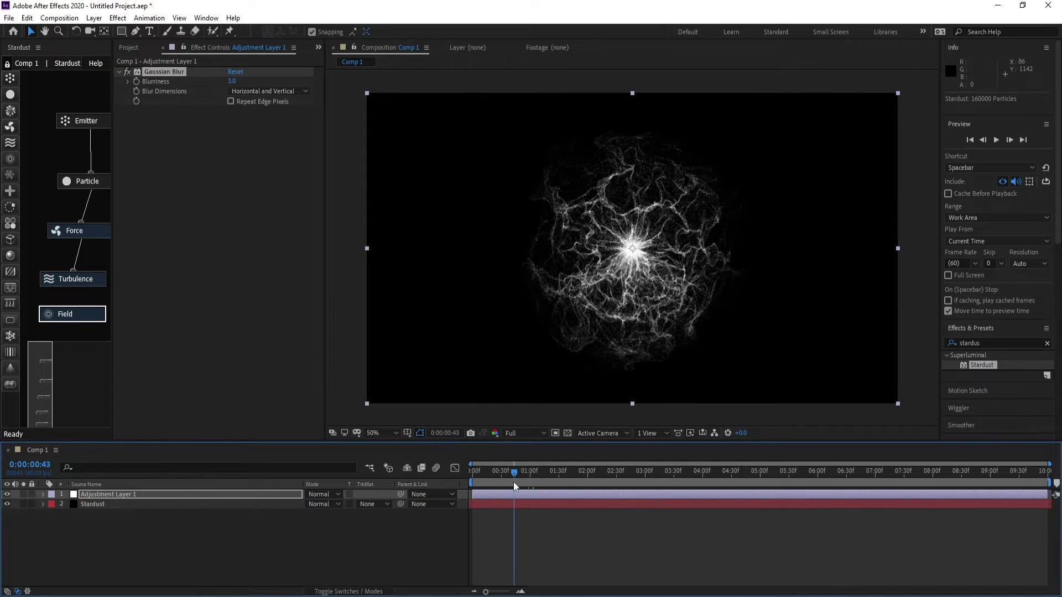
Step: Apply the Solid Composite effect to the adjustment layer and set its Color to black
click(163, 496)
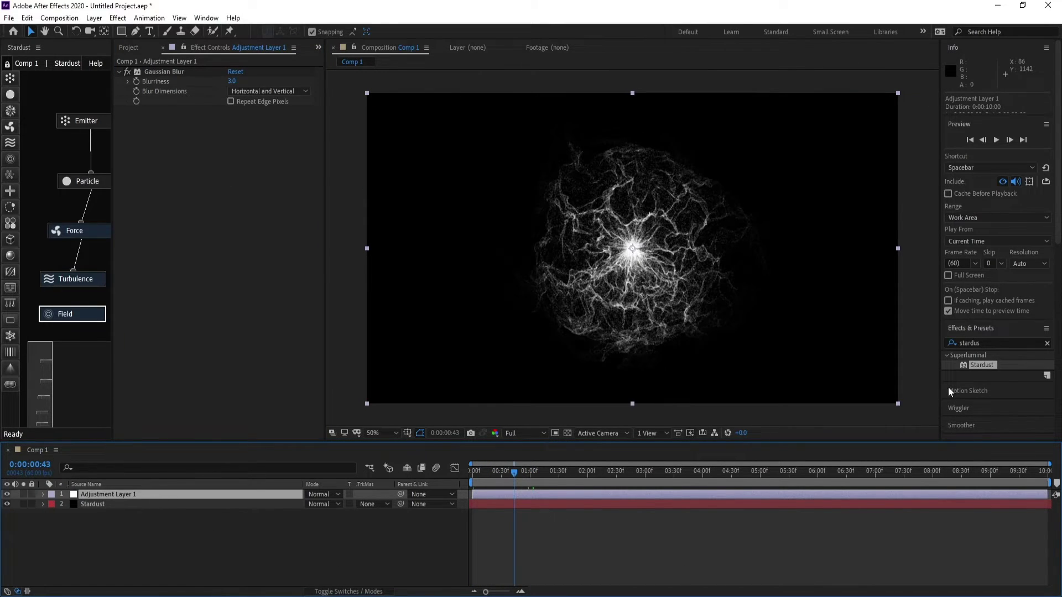
click(994, 343)
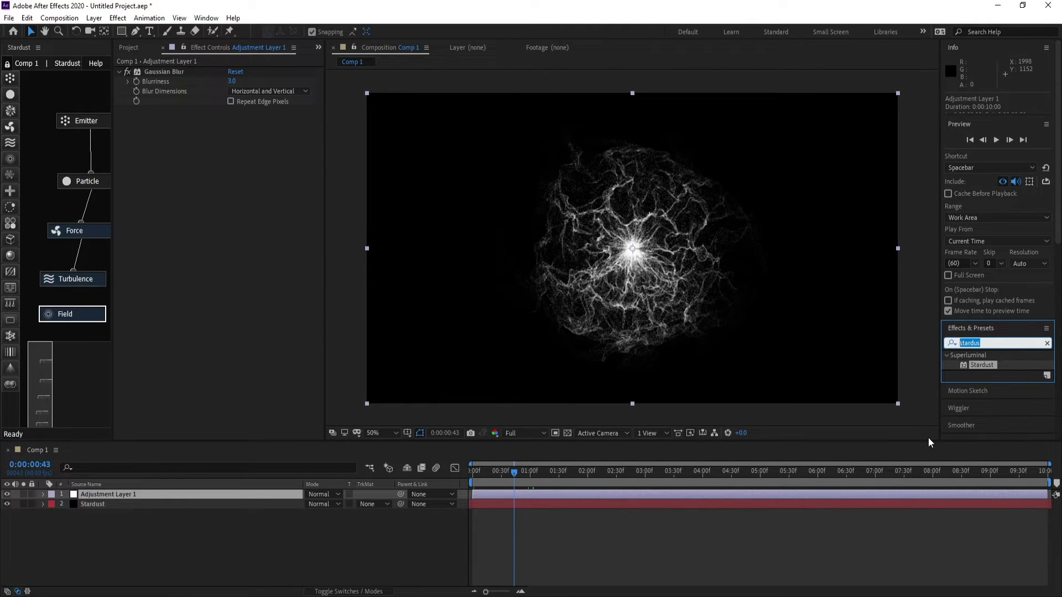
text(soli)
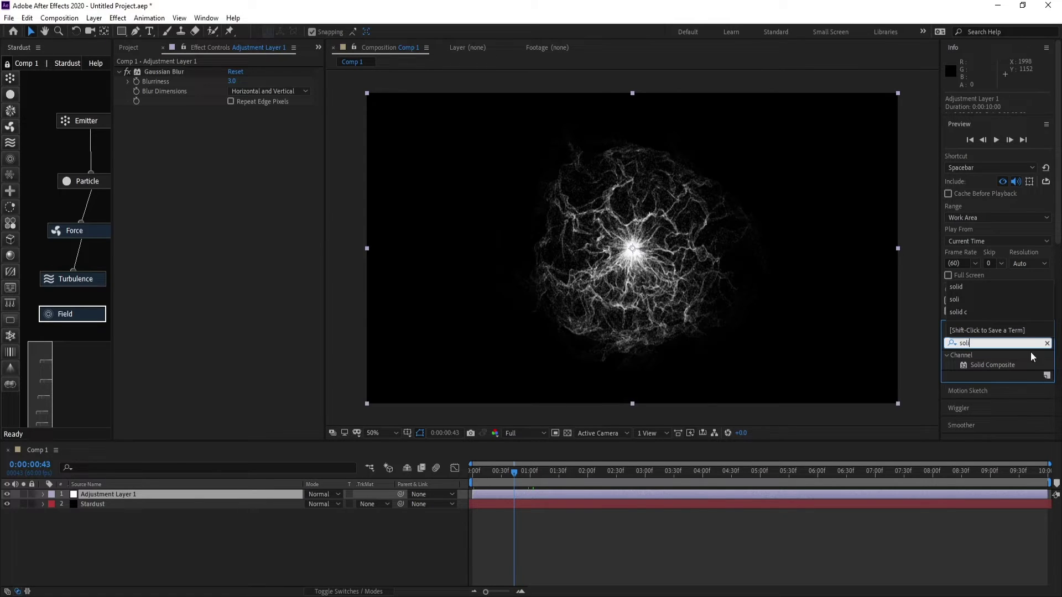
double_click(993, 365)
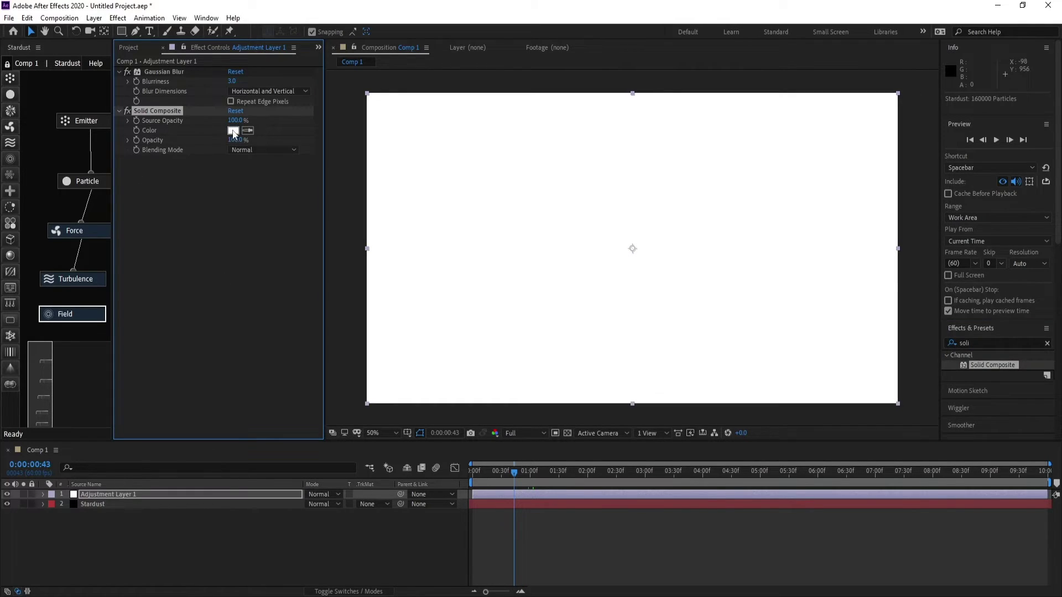
click(233, 134)
drag(206, 343, 334, 426)
click(332, 235)
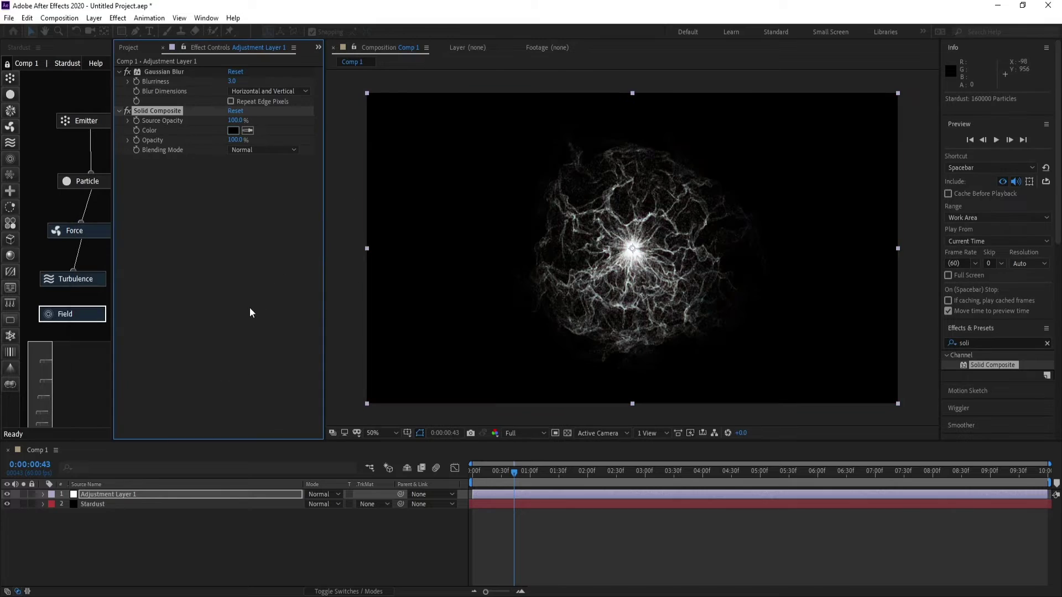
Step: Apply the Median effect to Adjustment Layer 1 and set its Radius to 3
click(991, 342)
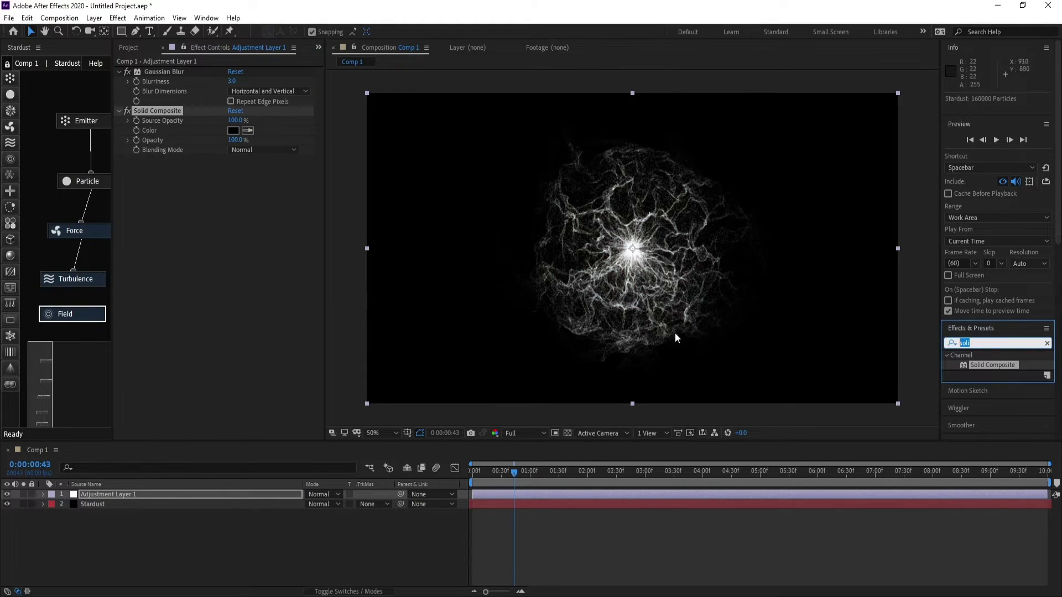
text(m)
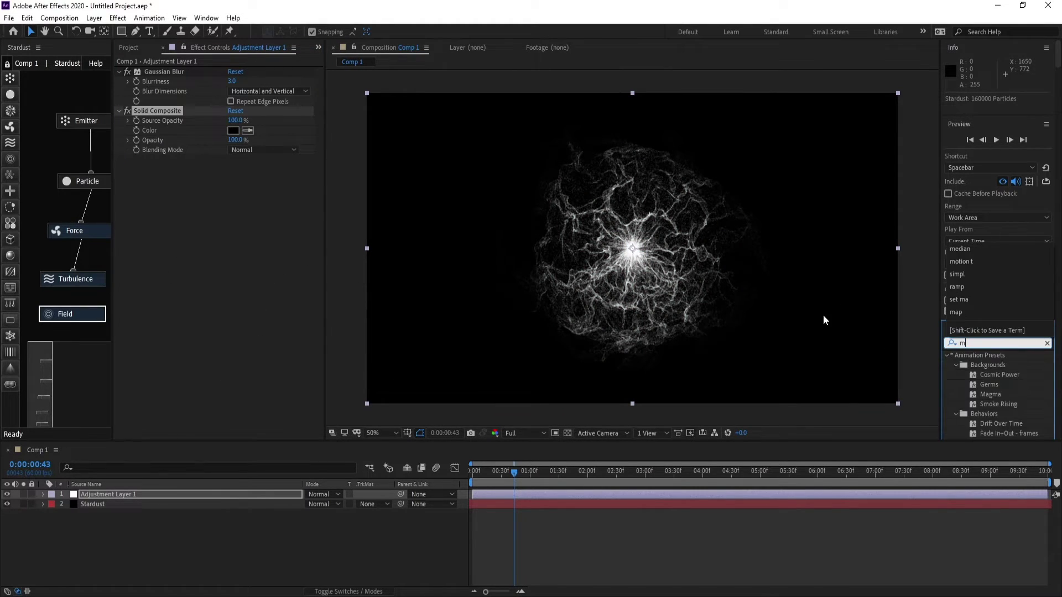
text(edia)
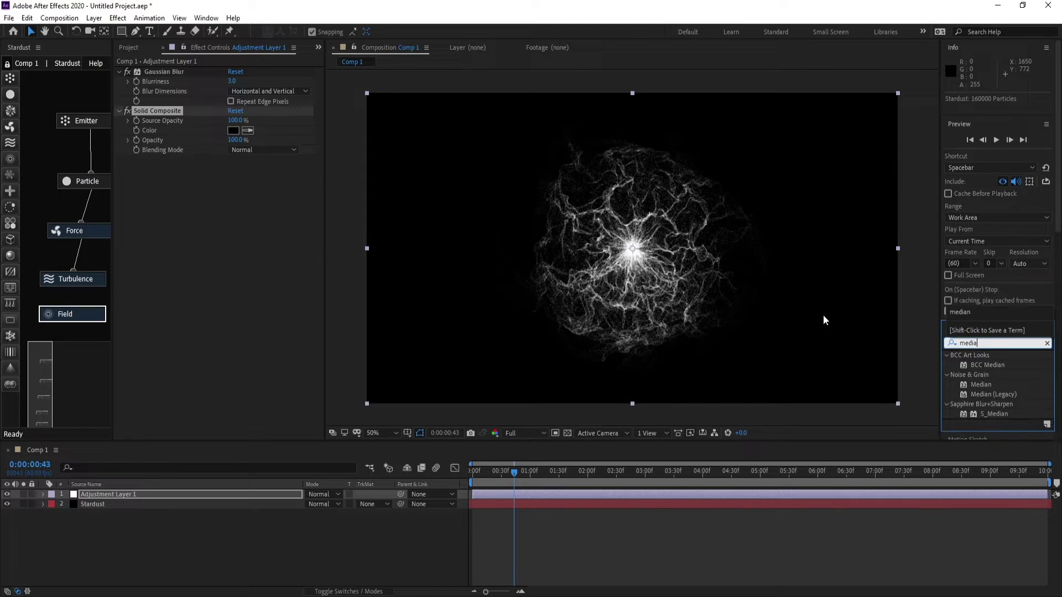
double_click(980, 385)
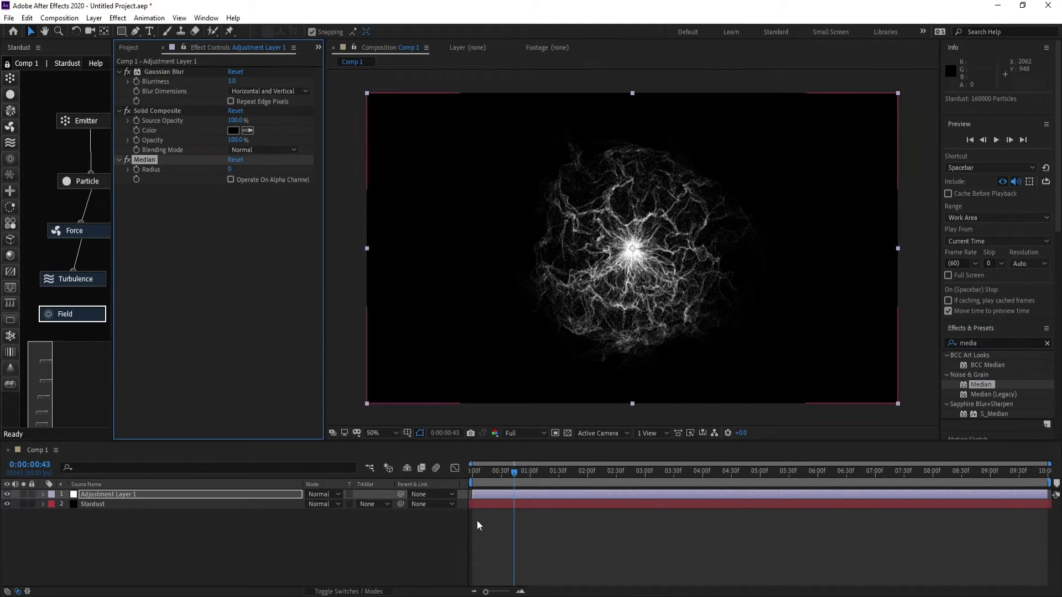
click(229, 169)
text(3)
key(Return)
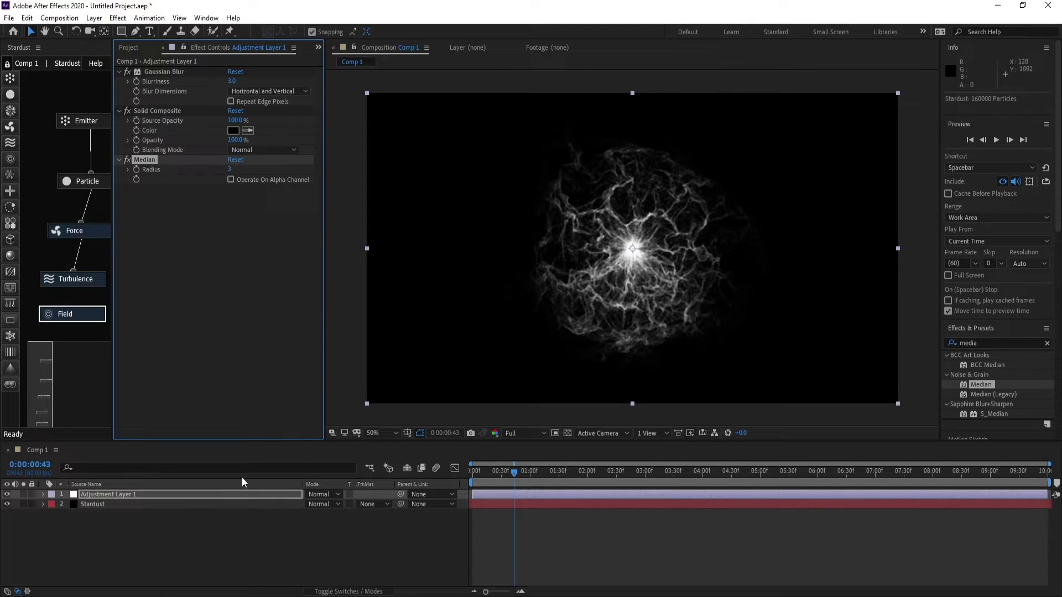
Step: Add CC Vector Blur to Adjustment Layer 1 with its Amount set to 2
click(218, 496)
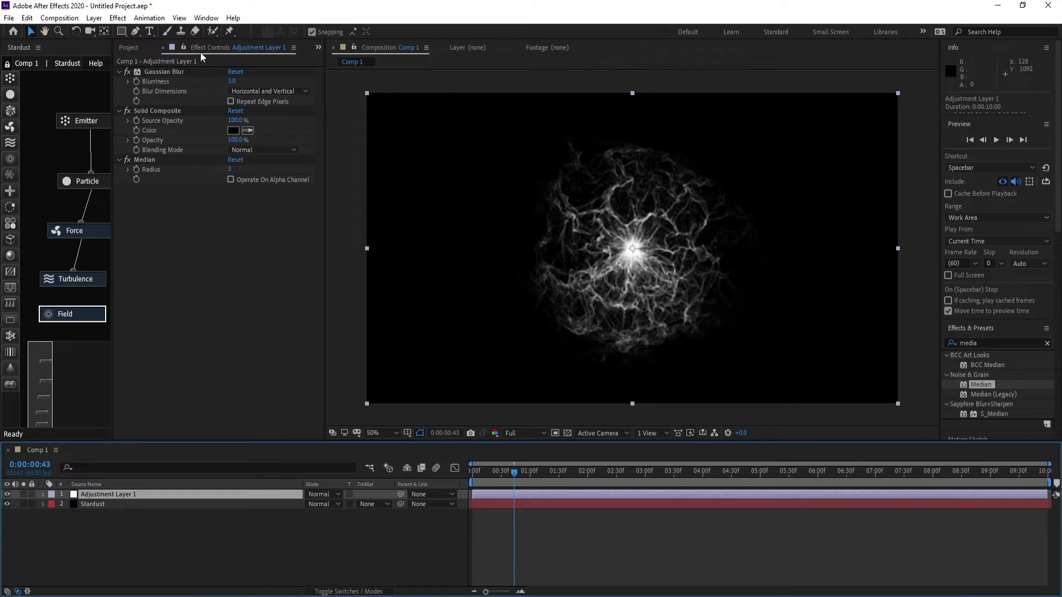
click(117, 17)
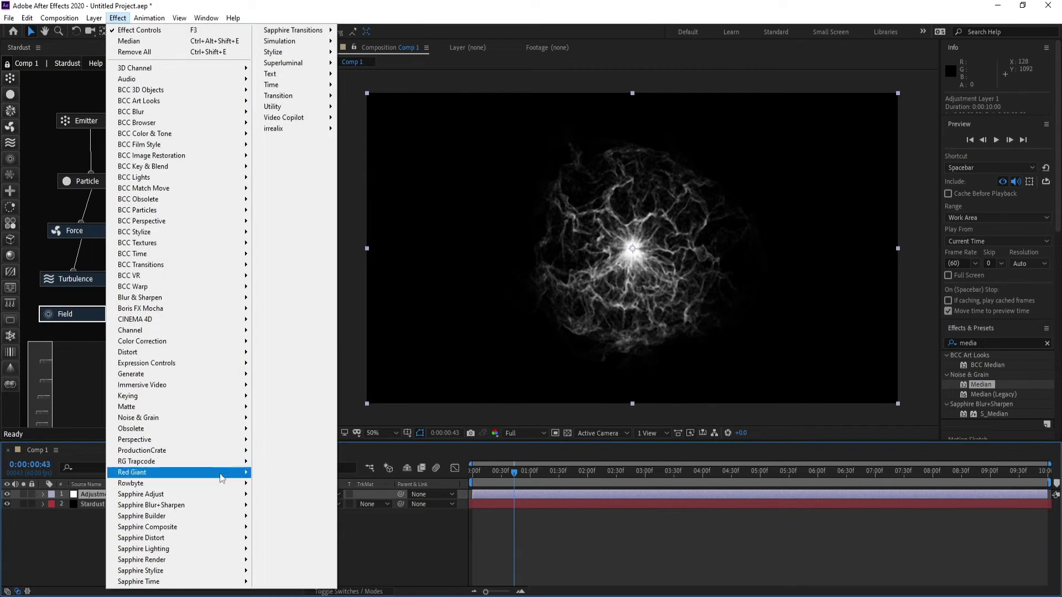
mouse_move(183, 302)
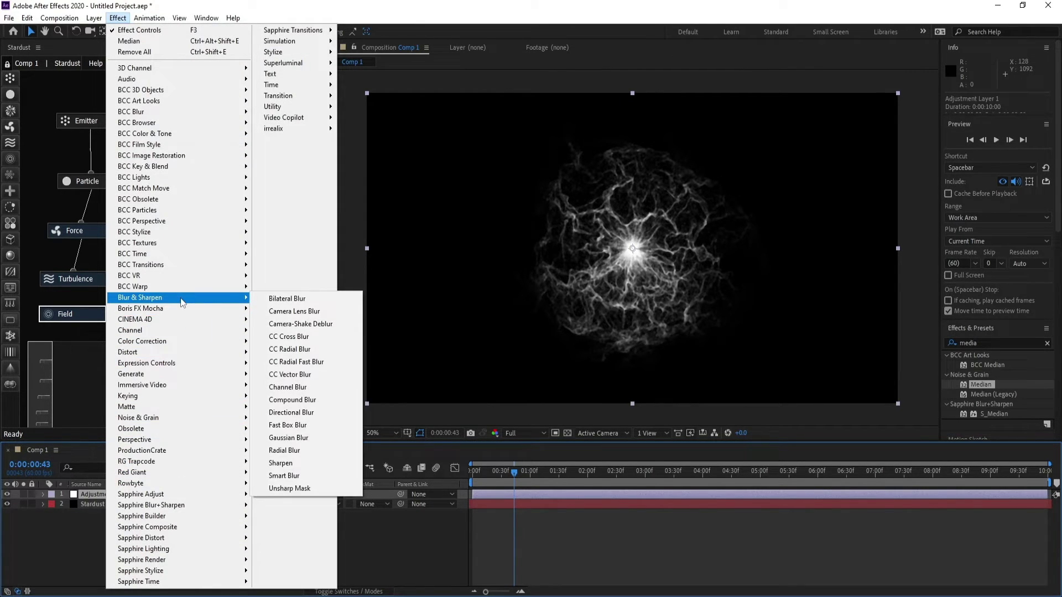
click(312, 377)
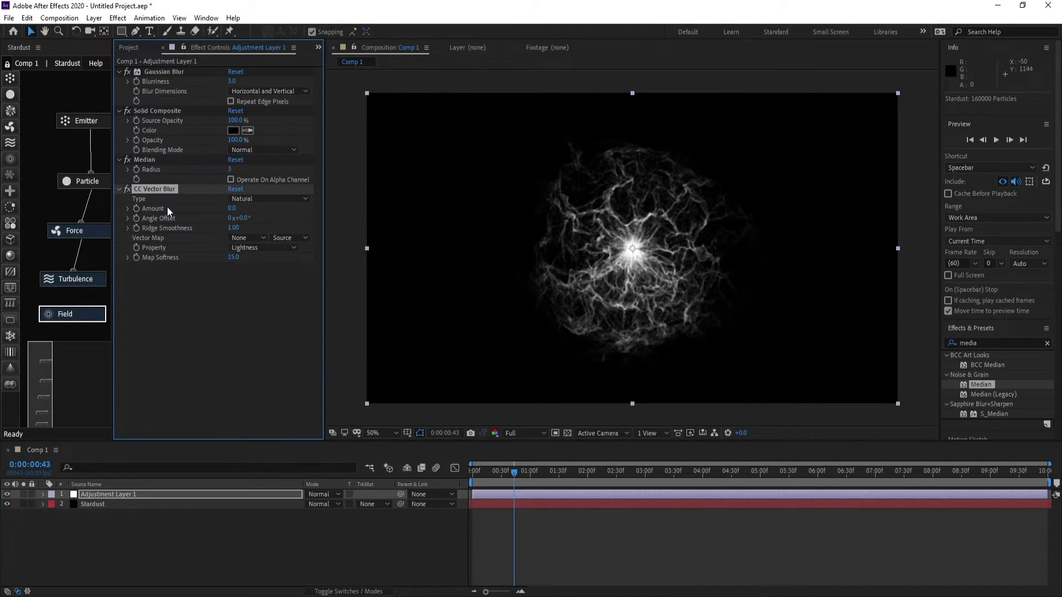
click(233, 209)
text(2)
key(Return)
Step: Try Lighten and Screen as the blending mode of Adjustment Layer 1 and undo the change
click(108, 494)
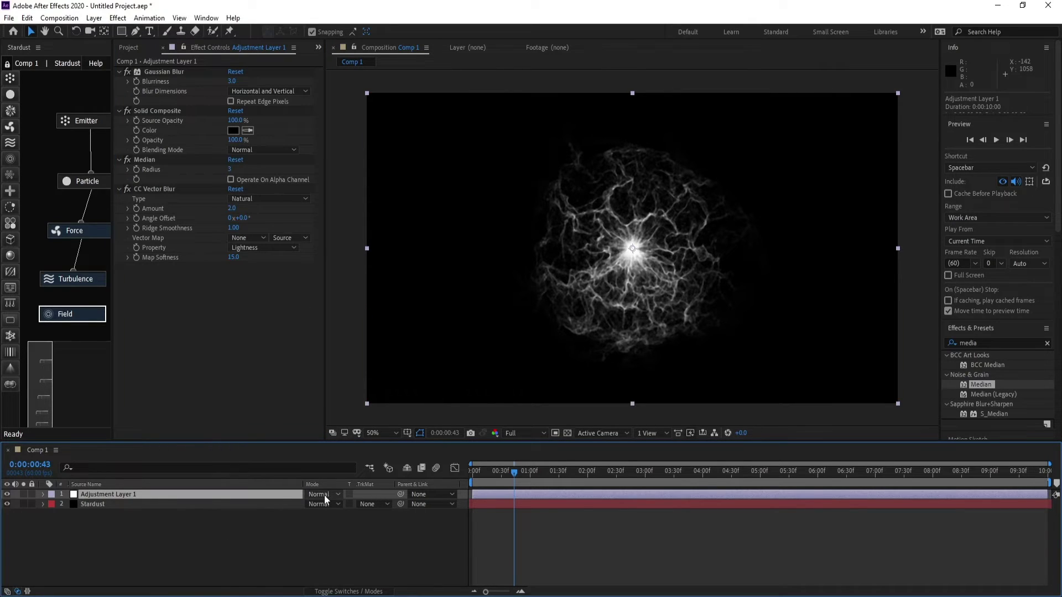
click(322, 493)
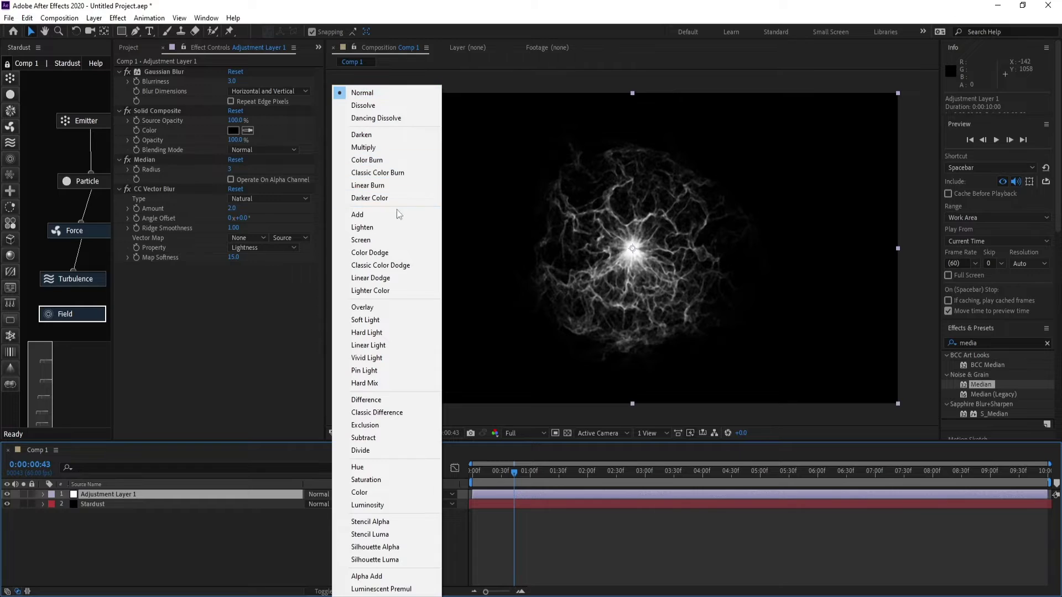
click(390, 230)
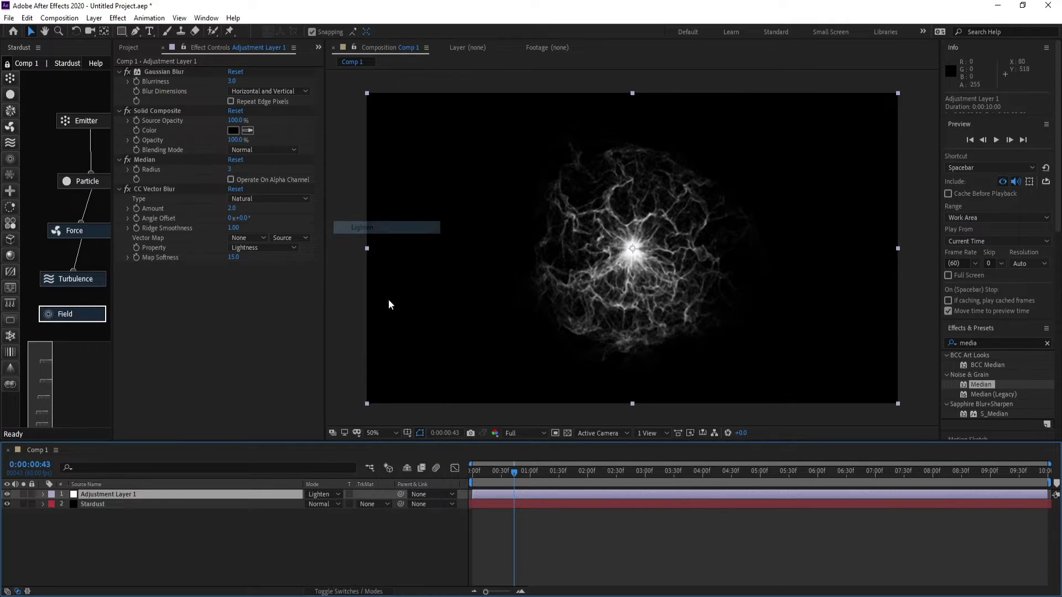
click(317, 495)
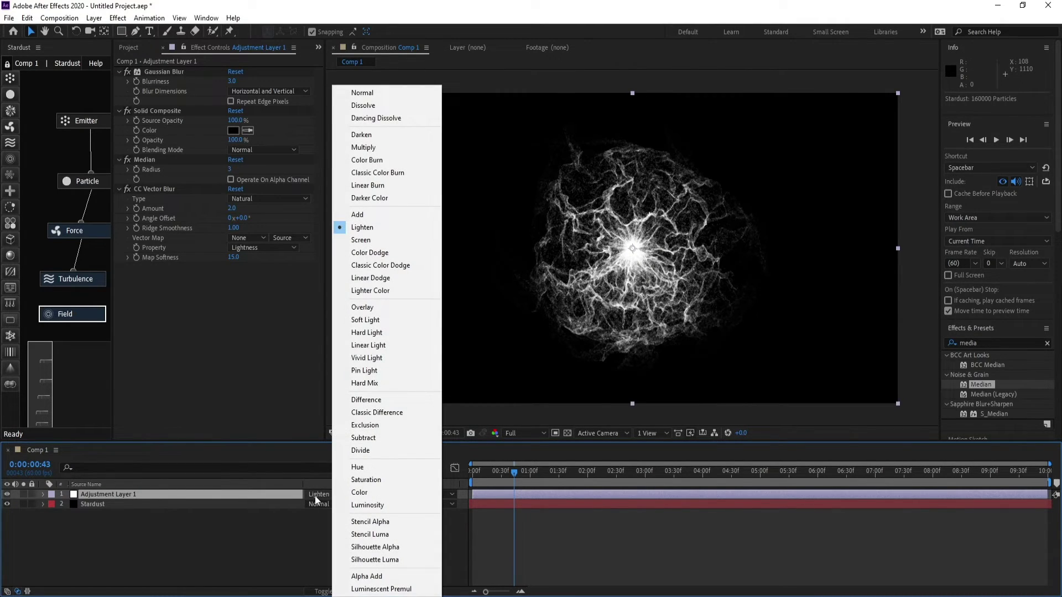
click(373, 240)
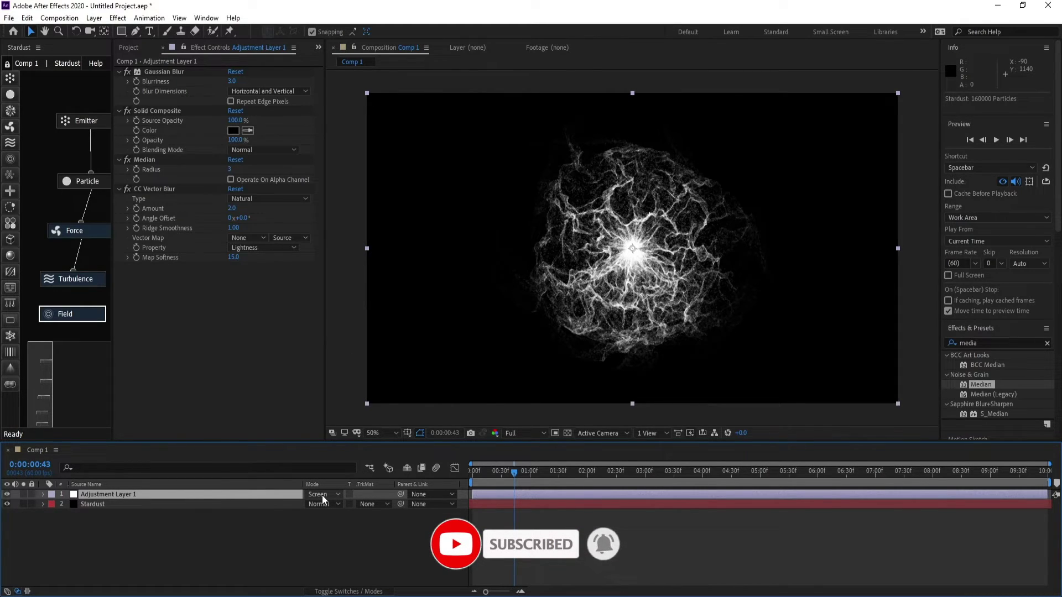
key(ctrl+z)
Step: Enter 2 again as the Amount of CC Vector Blur
click(284, 300)
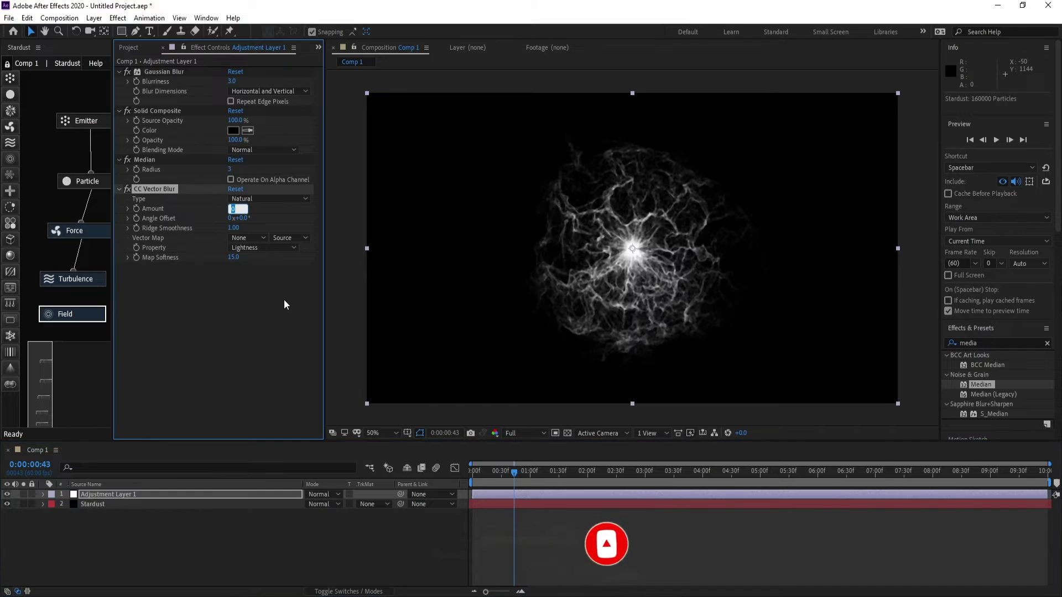
click(232, 208)
key(Return)
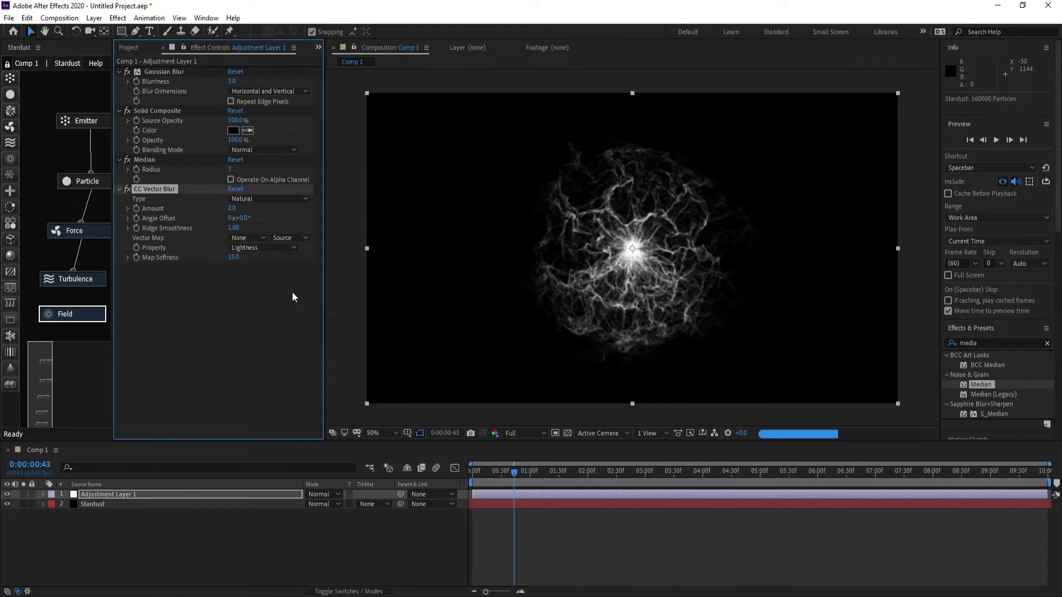
Step: Preview Lighten on Adjustment Layer 1 and settle on Screen as its blending mode
click(108, 493)
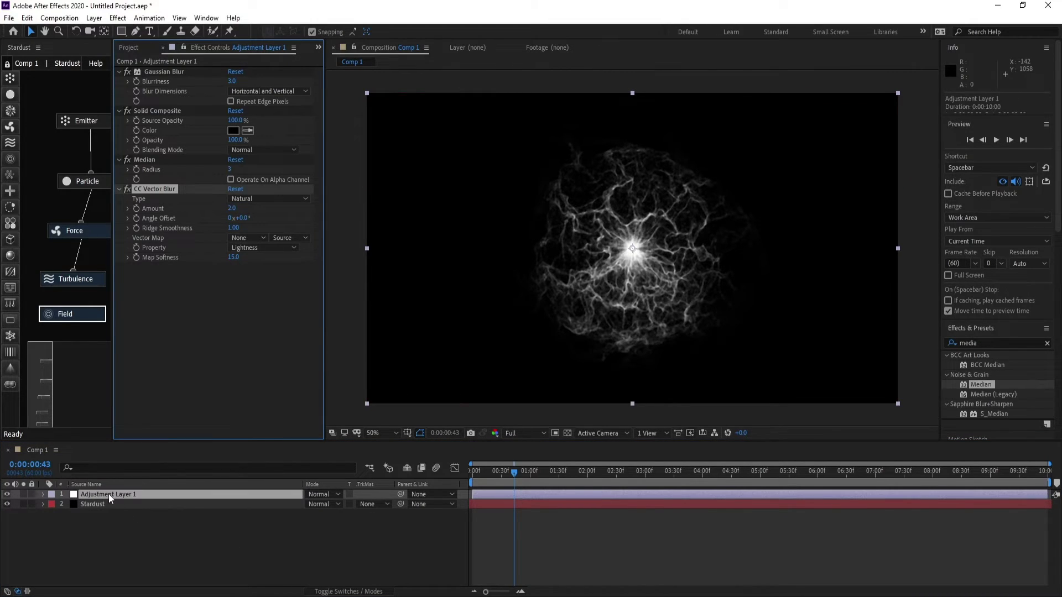
click(323, 493)
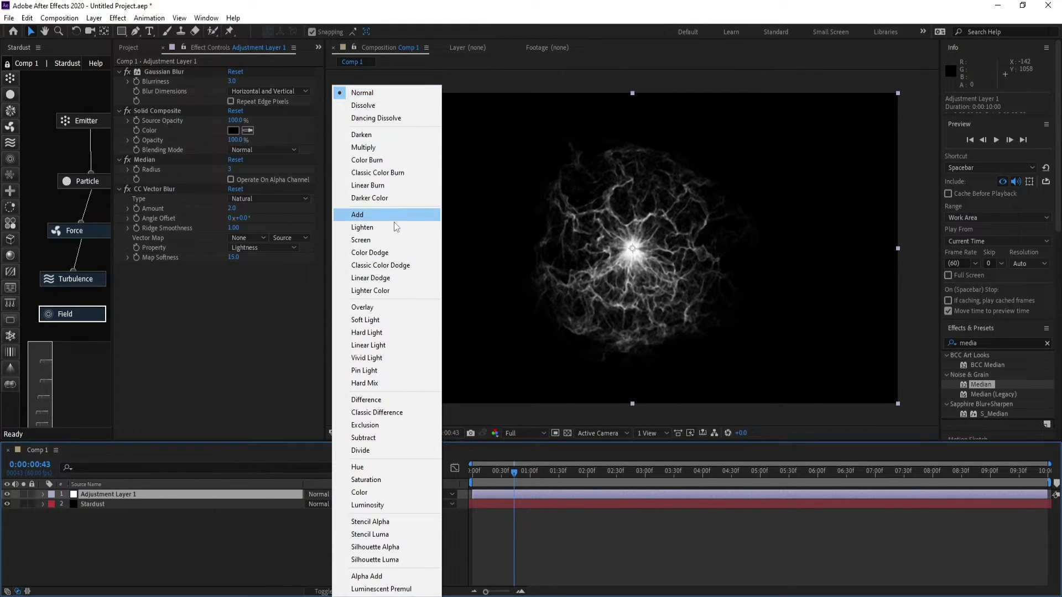
click(391, 229)
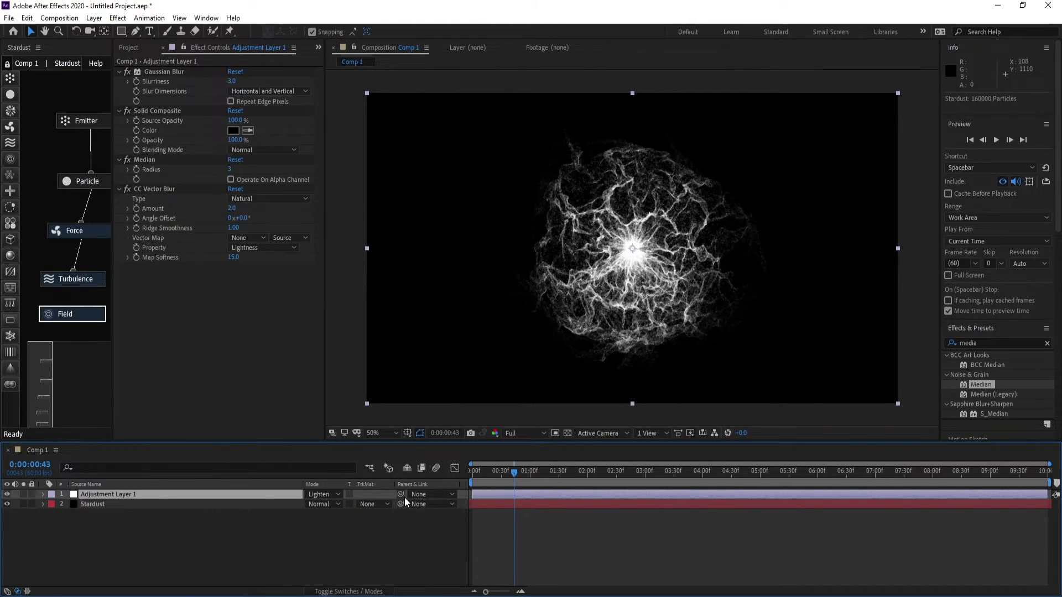
click(314, 495)
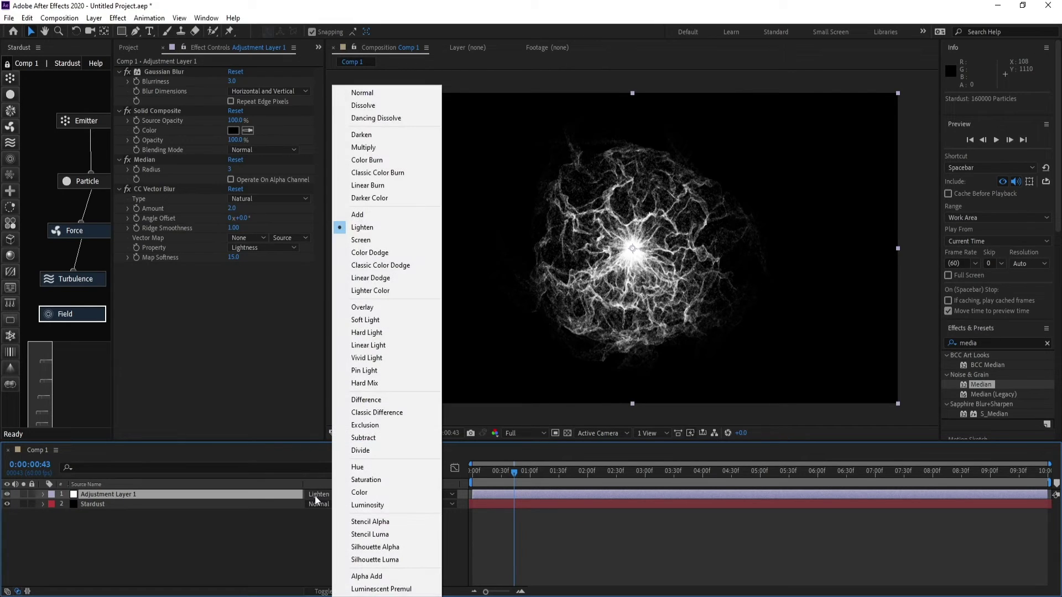
click(367, 242)
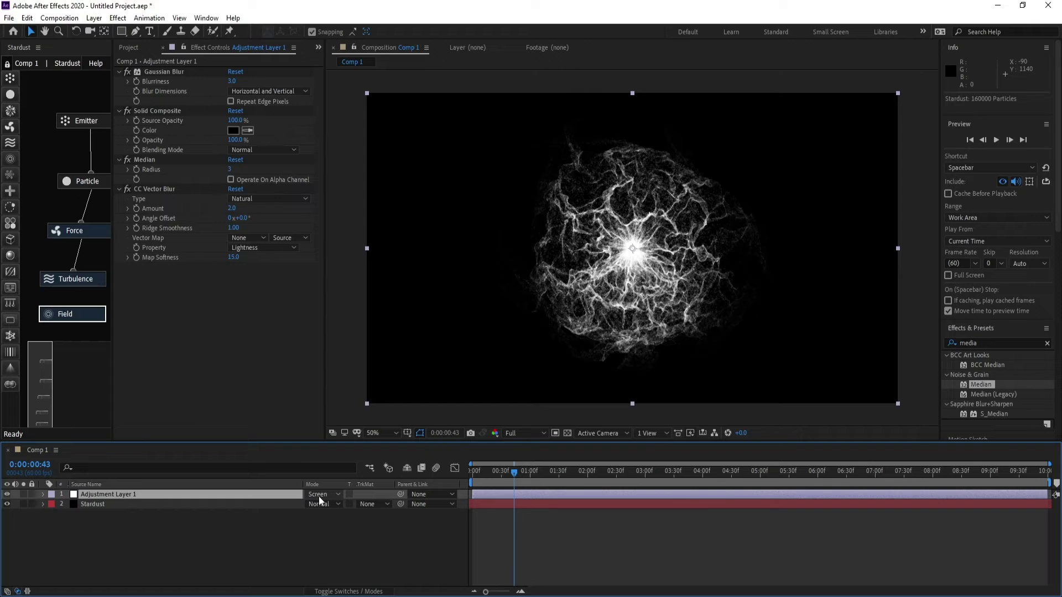
Step: Create a second adjustment layer above Adjustment Layer 1 and apply the Curves effect to it
click(94, 18)
mouse_move(139, 31)
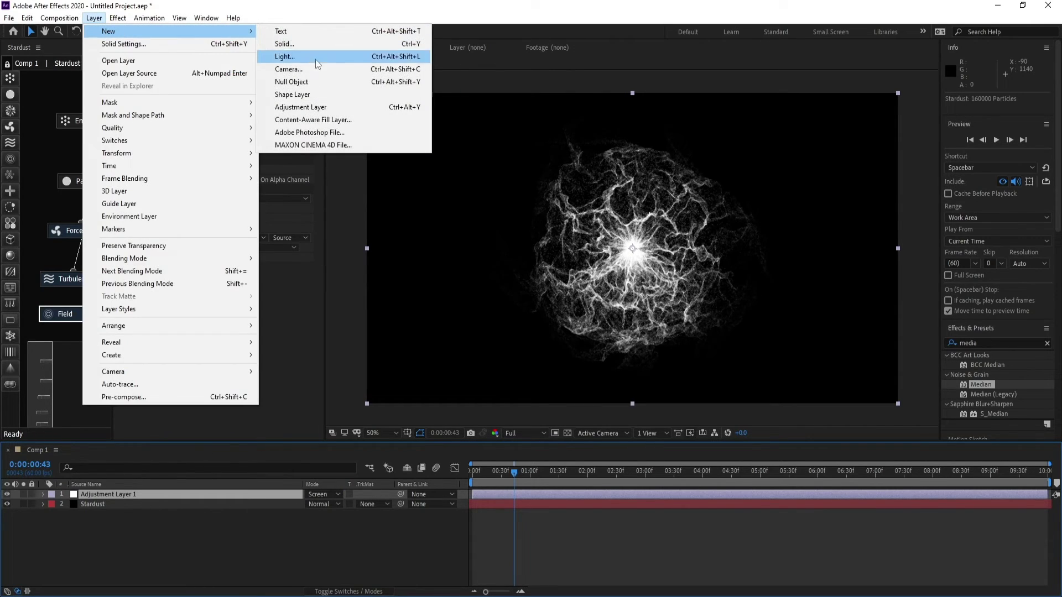
click(320, 107)
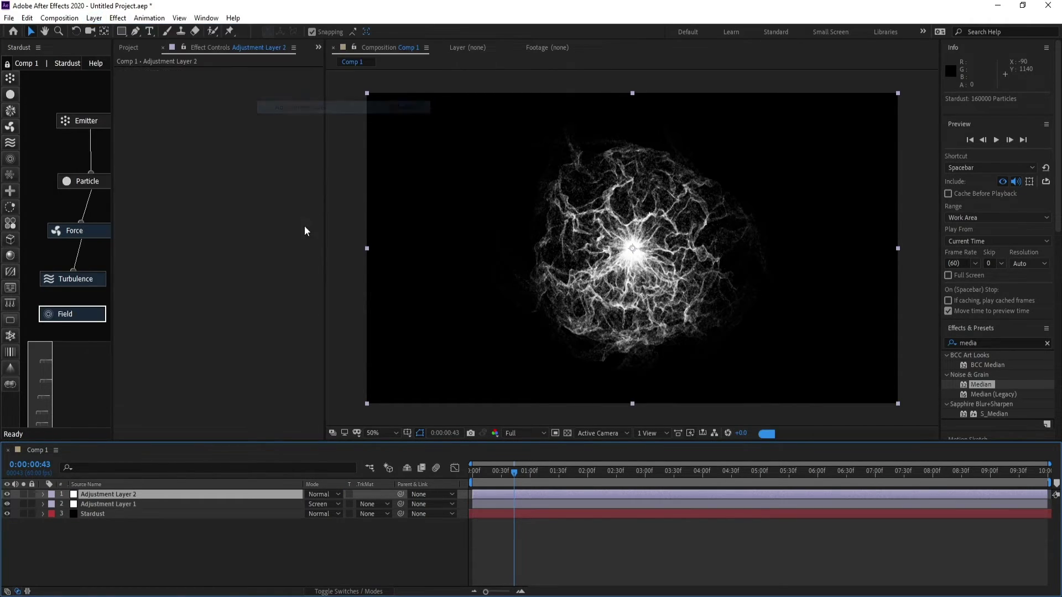
click(138, 495)
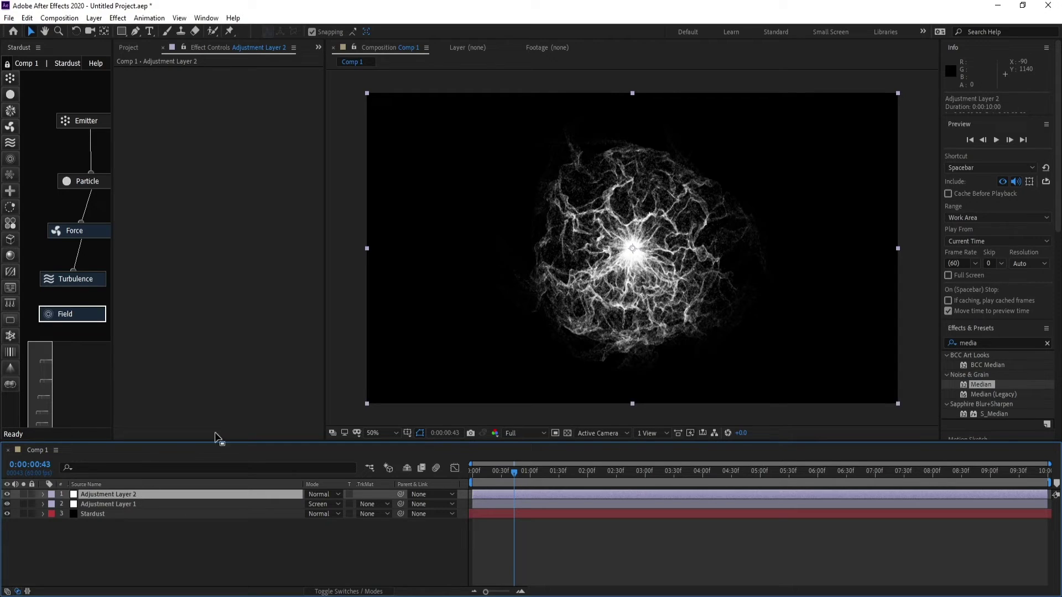
click(119, 18)
mouse_move(192, 341)
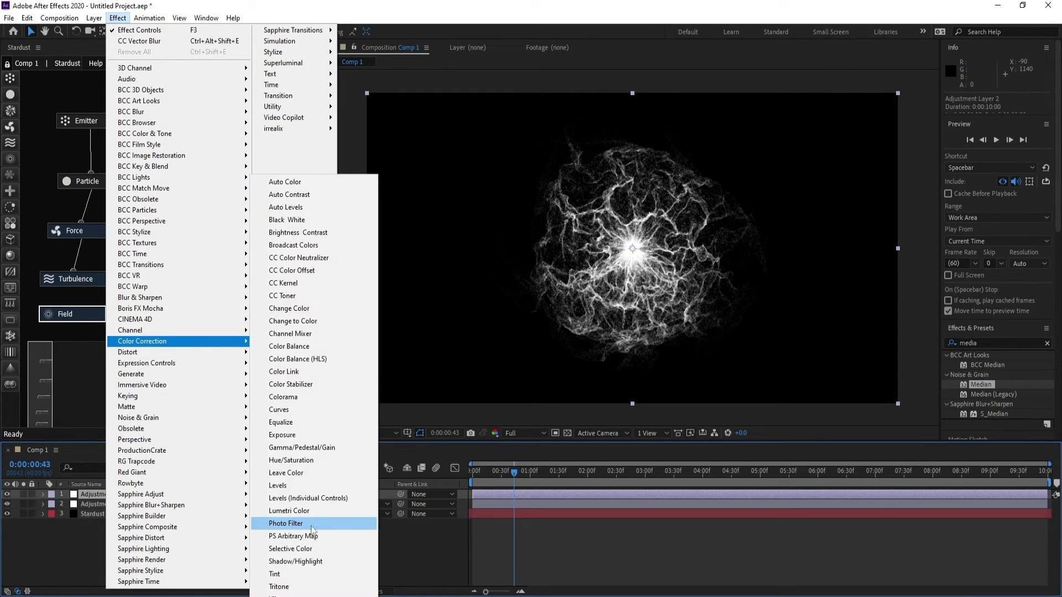
click(295, 410)
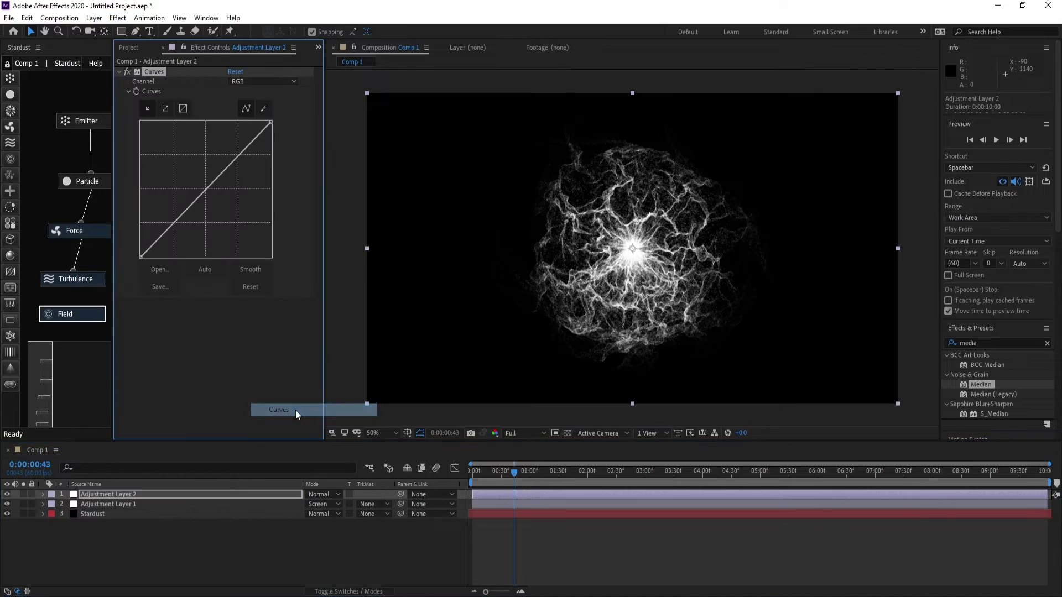
Step: Bow the Blue channel curve upward to tint the burst blue
click(256, 81)
click(256, 135)
drag(205, 190, 188, 169)
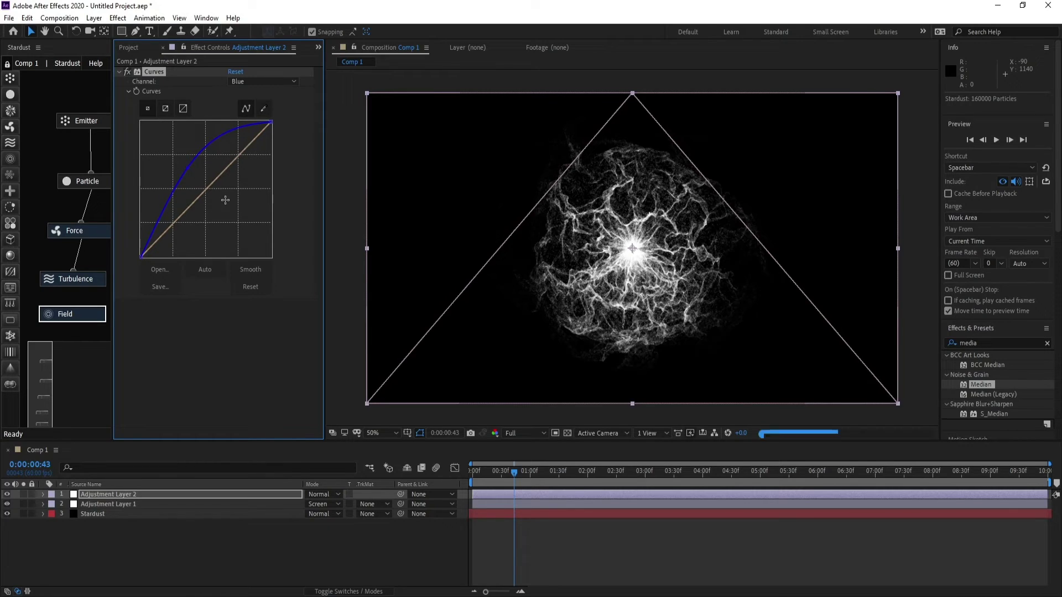
Step: Shape the Green channel curve into a slight S by raising its highlights and lowering its shadows
click(264, 80)
click(266, 124)
drag(239, 157, 236, 154)
drag(185, 211, 187, 216)
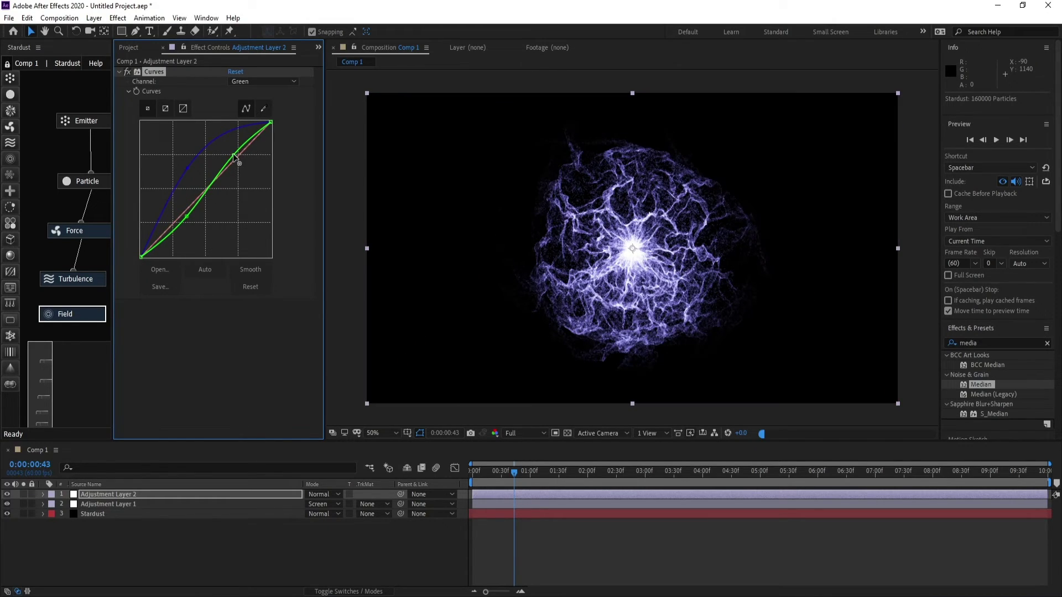
click(255, 82)
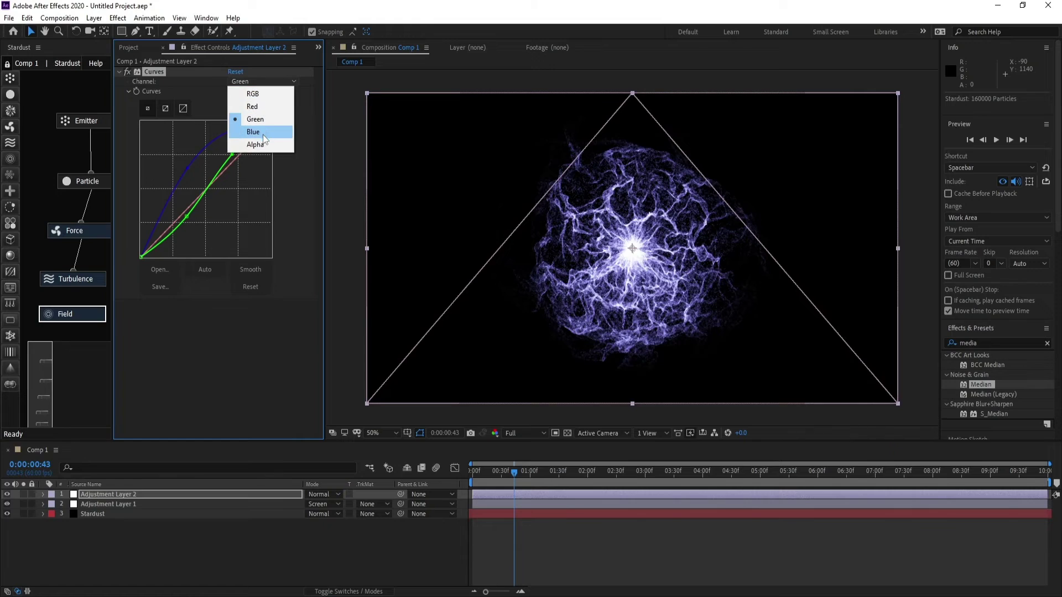
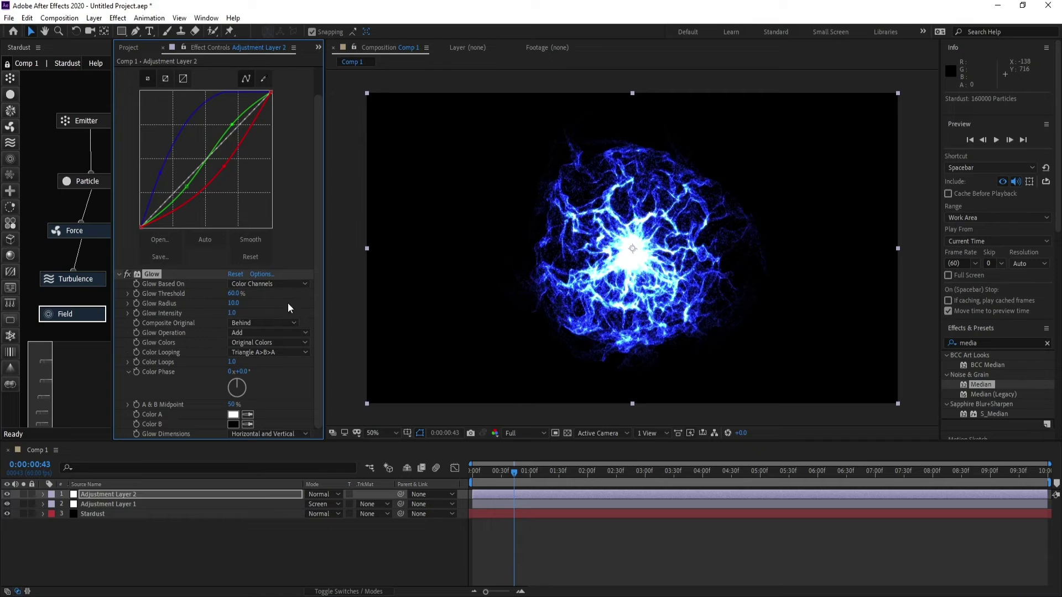
Step: Set the Glow effect's Threshold to 73% and its Radius to 73
click(234, 293)
text(73)
click(234, 303)
text(73)
key(Return)
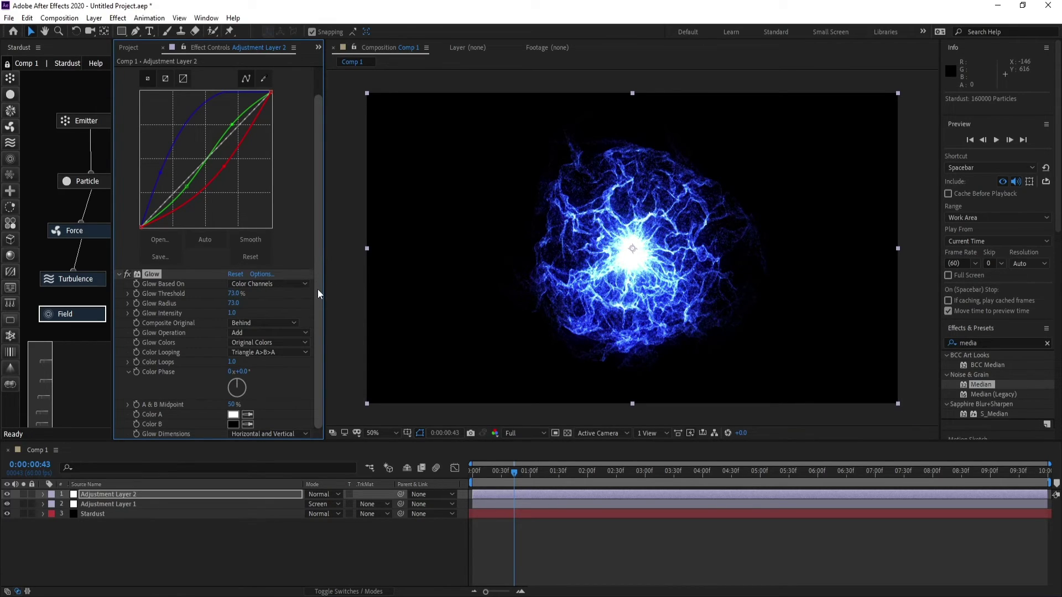
Step: Set Glow Colors to A & B Colors and Color Looping to Sawtooth A>B
click(266, 343)
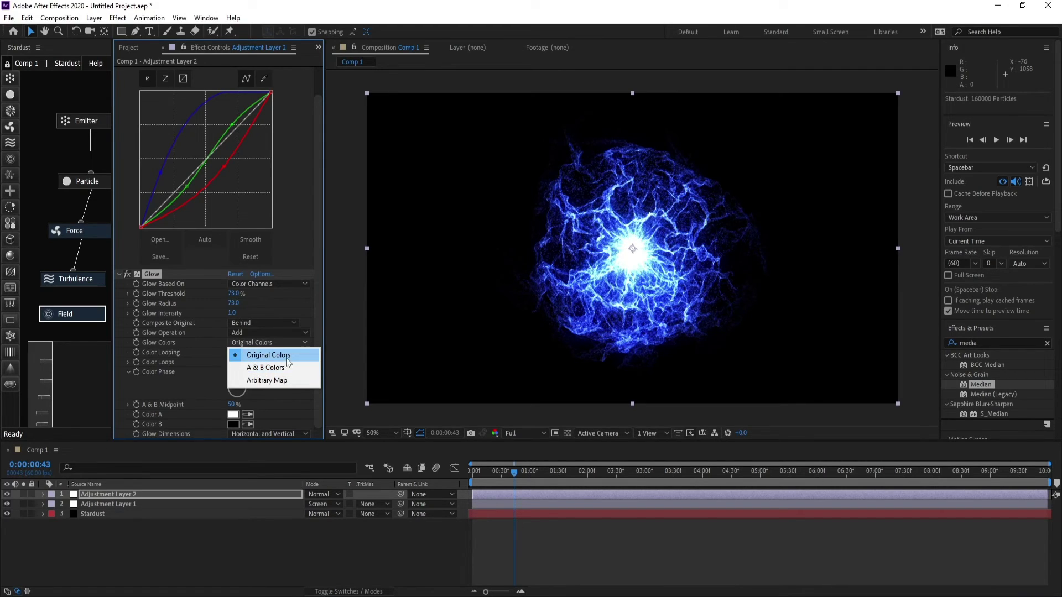
click(284, 369)
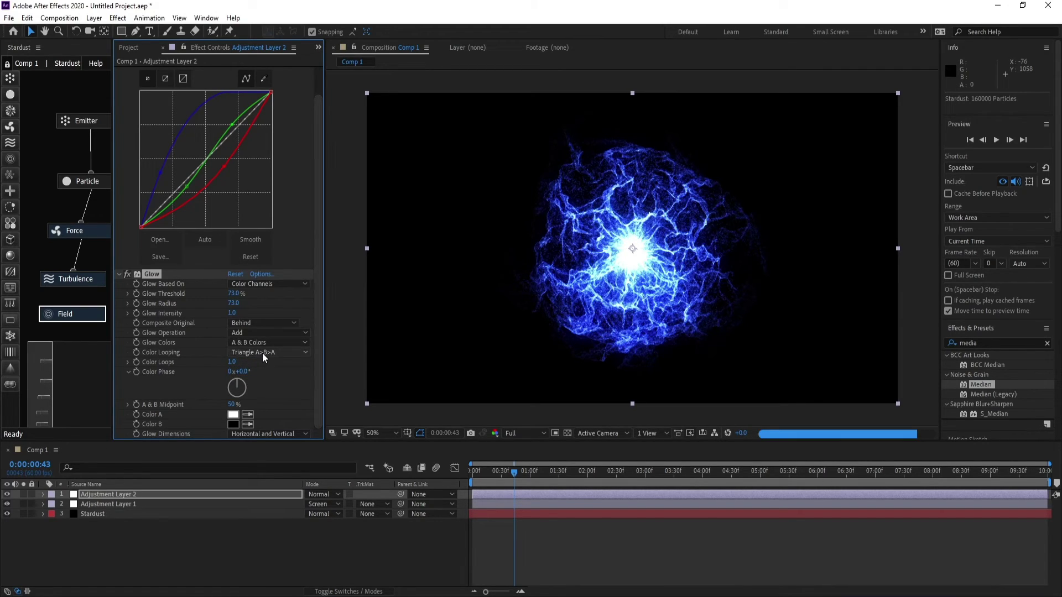
click(262, 353)
click(265, 362)
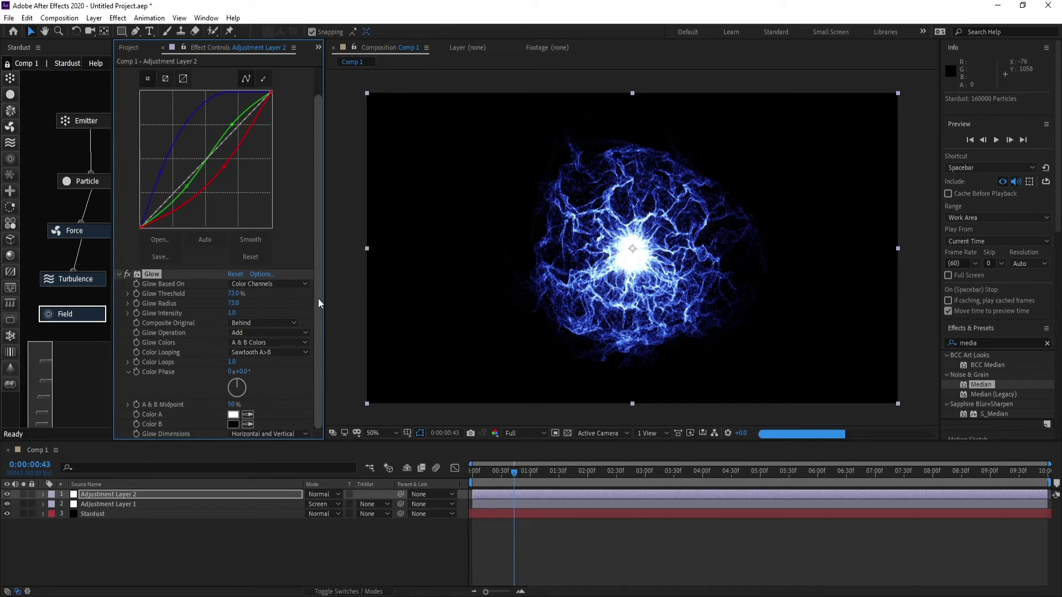
Step: Set the Glow effect's Color A to light blue 3F7EFF and its Color B to deep blue 0000BC
click(233, 415)
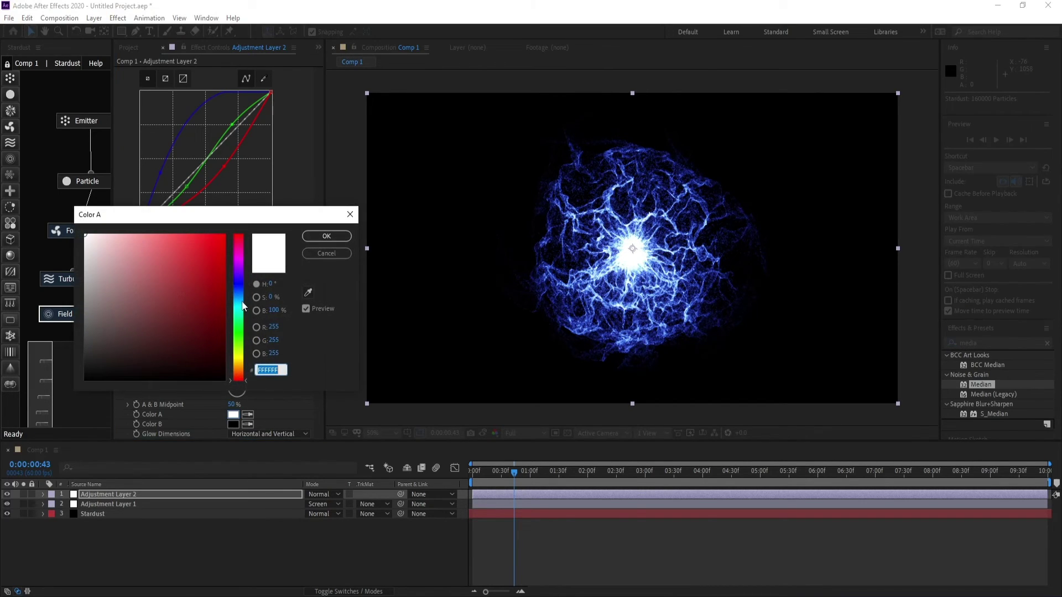
text(5990FF)
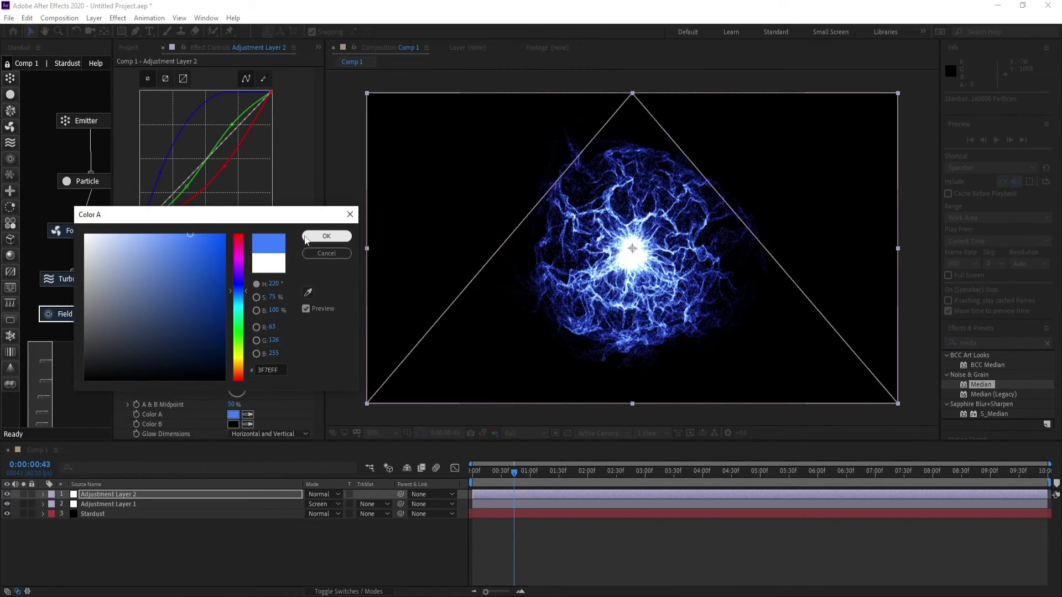
click(326, 236)
click(232, 424)
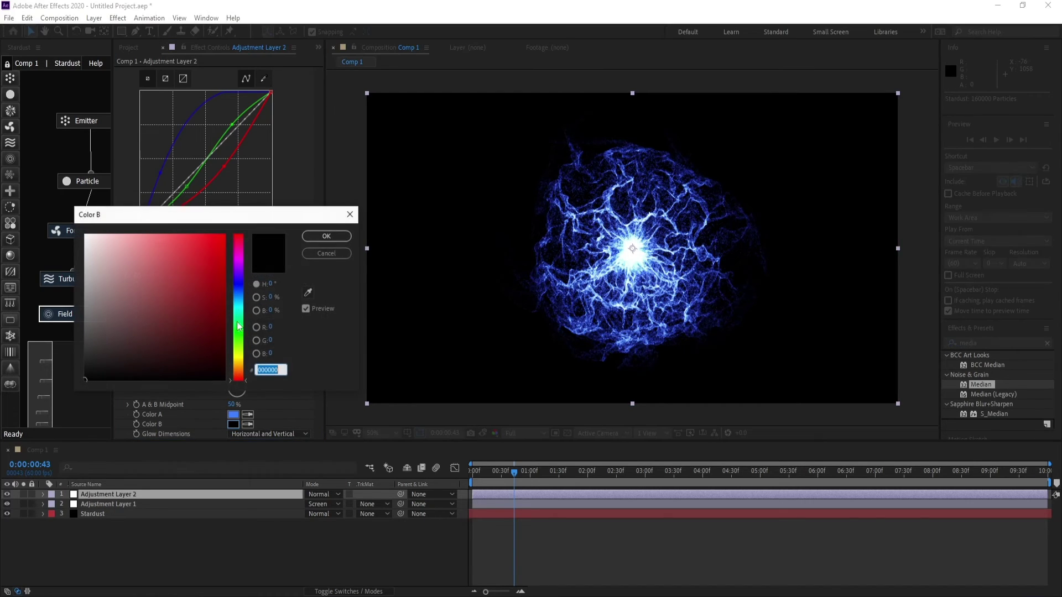
click(236, 284)
click(224, 272)
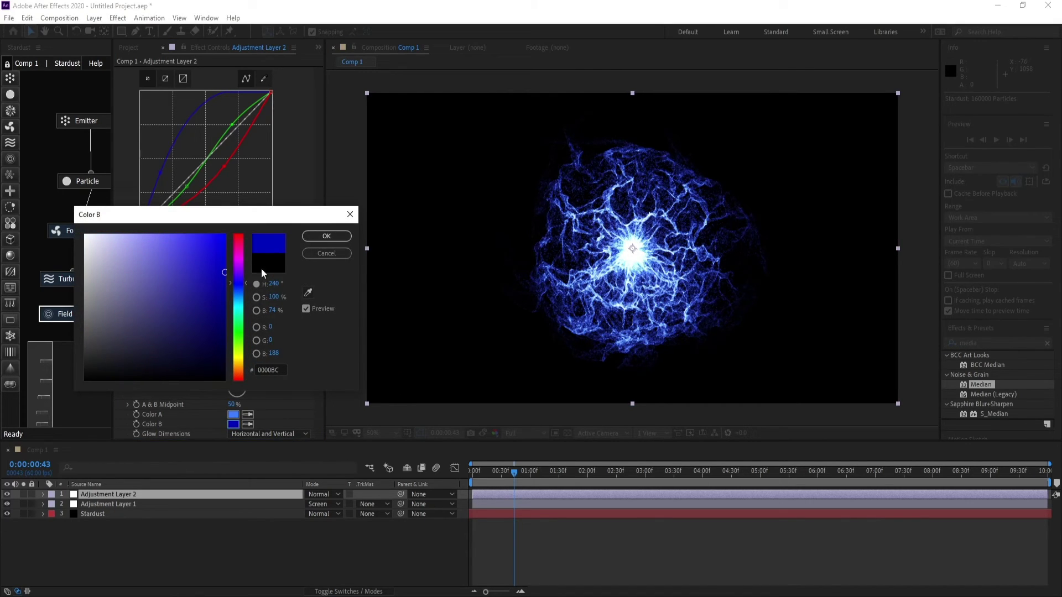
click(326, 236)
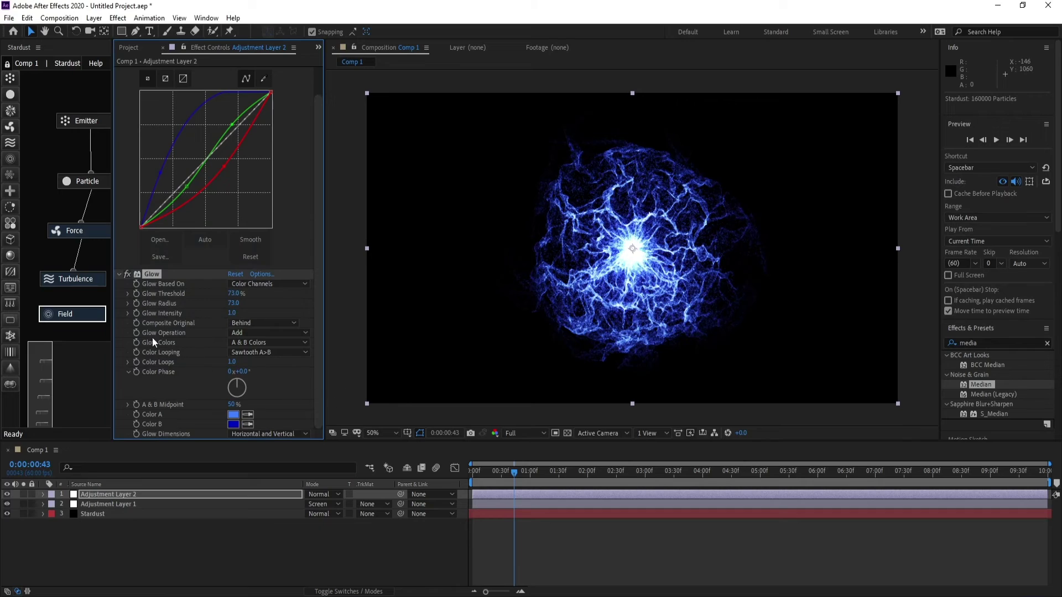
Step: Duplicate the Glow effect on Adjustment Layer 2 and collapse the original Glow's settings
click(153, 275)
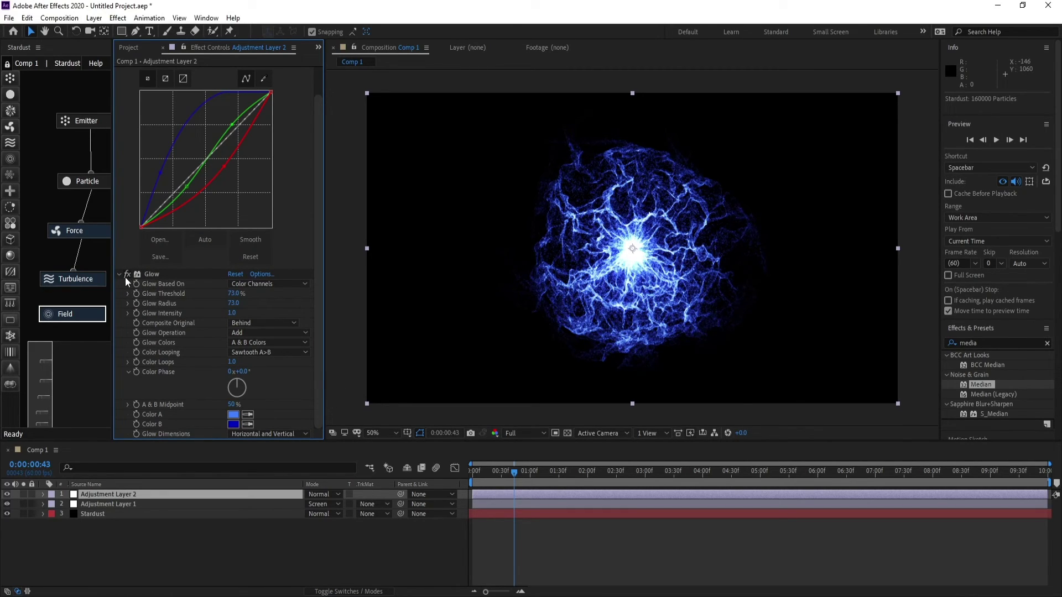
click(150, 275)
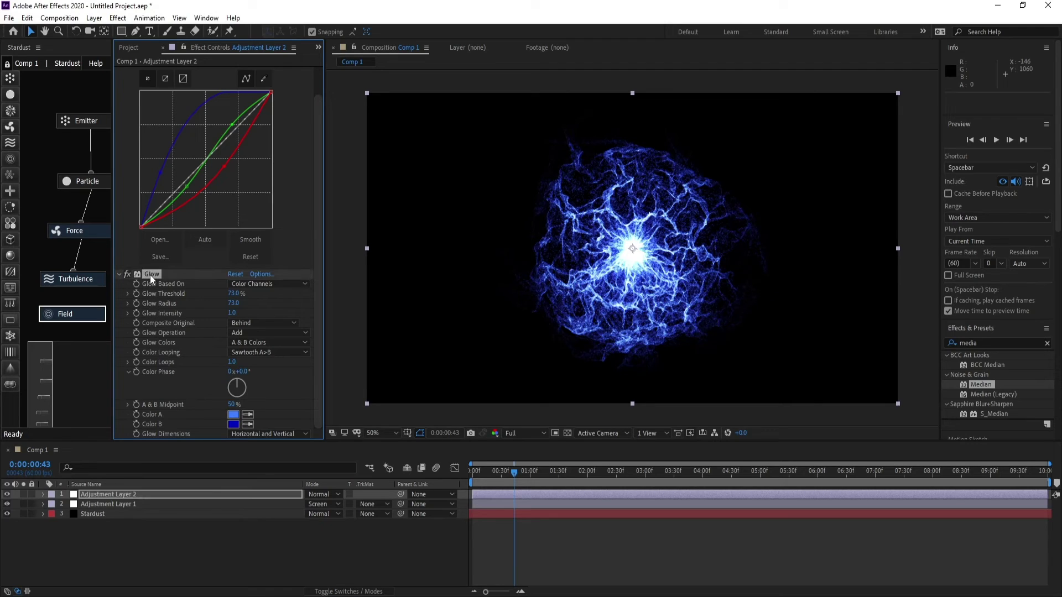
key(ctrl+d)
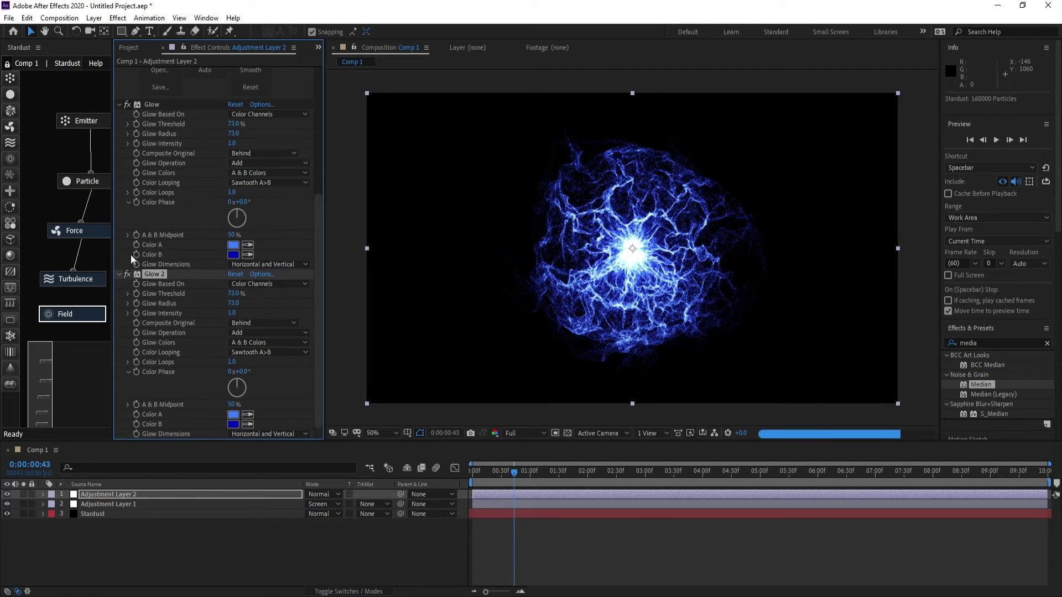
click(118, 105)
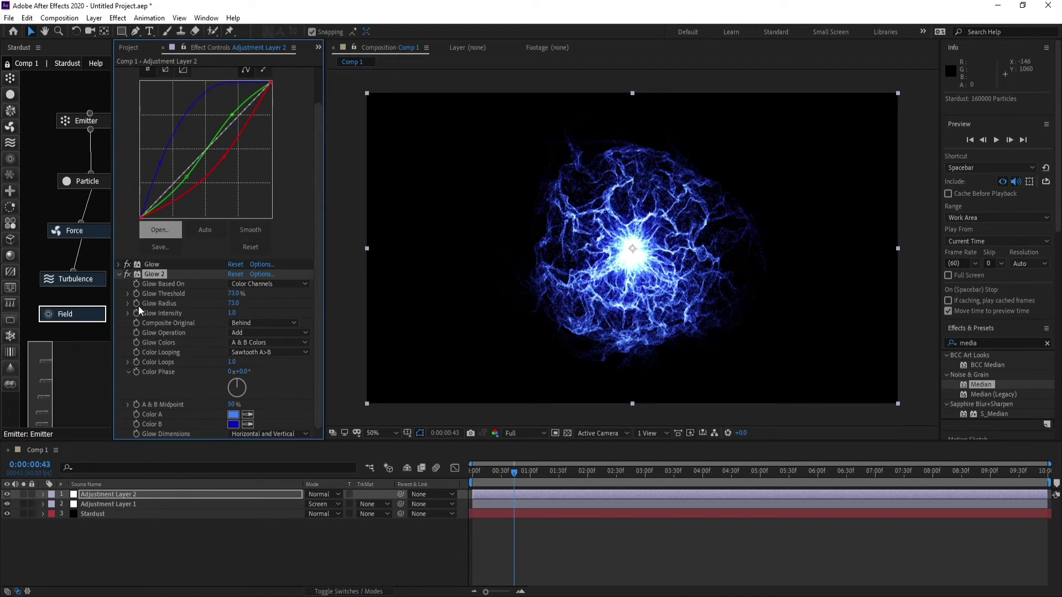
Step: Set the duplicated Glow's Threshold to 25% and Radius to 250, and move the current time to frame 6
click(235, 294)
key(Tab)
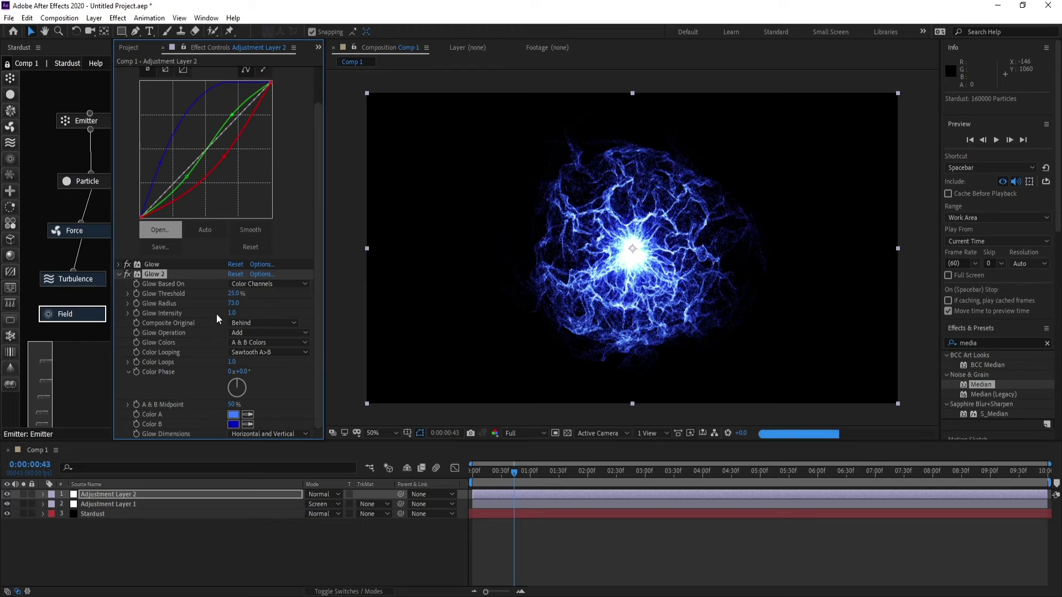
text(250)
key(Return)
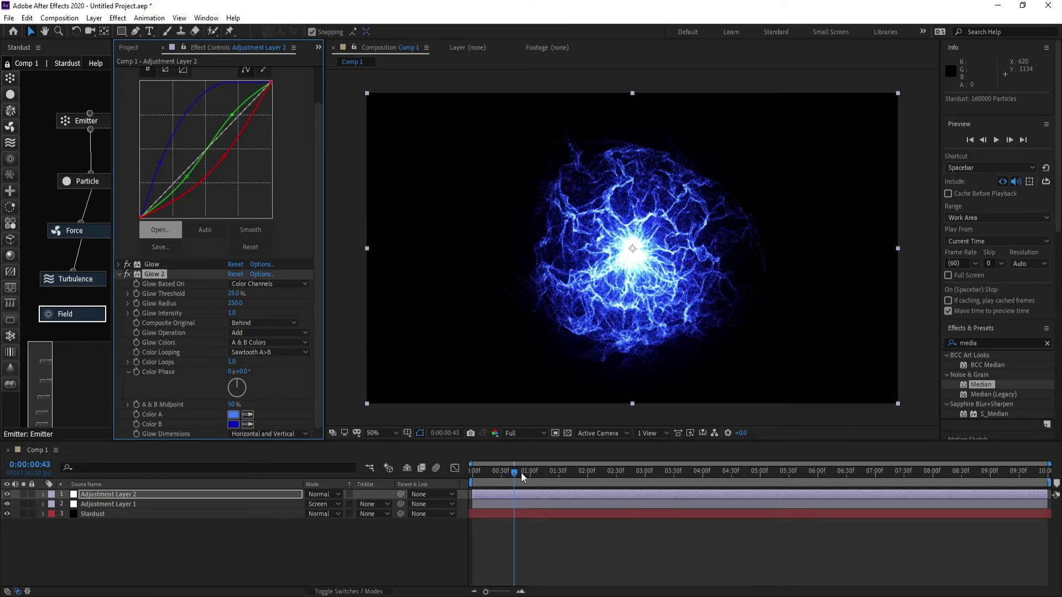
drag(515, 473, 478, 477)
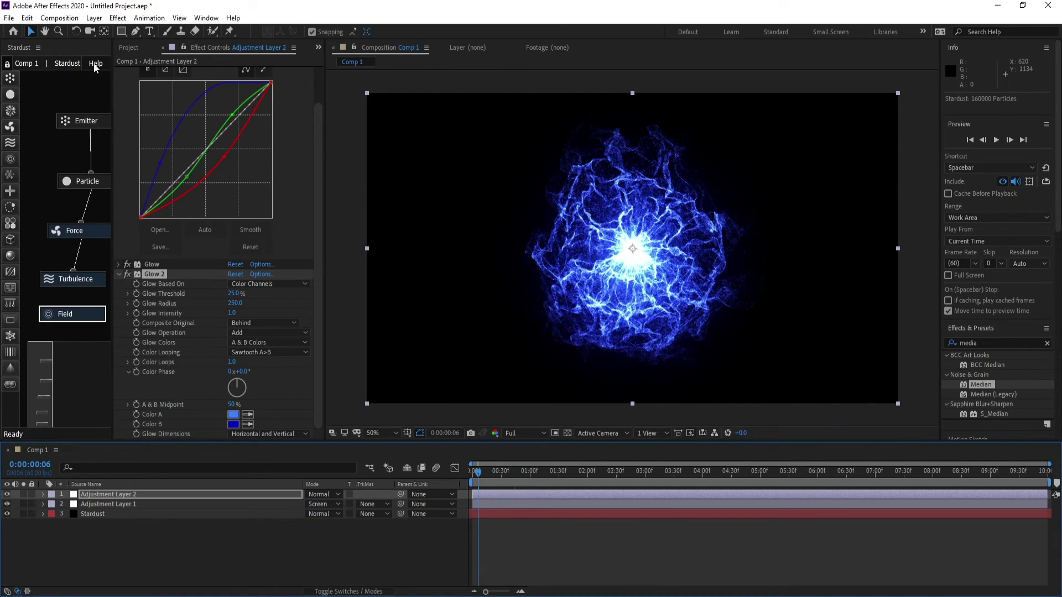
Step: Create a black 1920 x 1080 solid named BG and place it beneath the Stardust layer
click(94, 17)
mouse_move(107, 33)
click(283, 44)
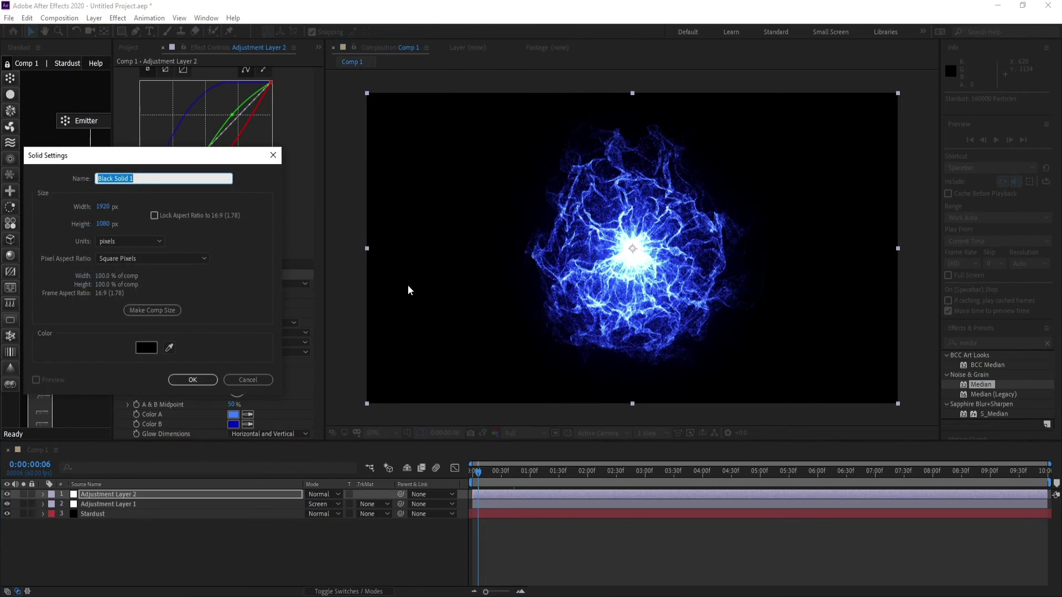
text(BG)
key(Return)
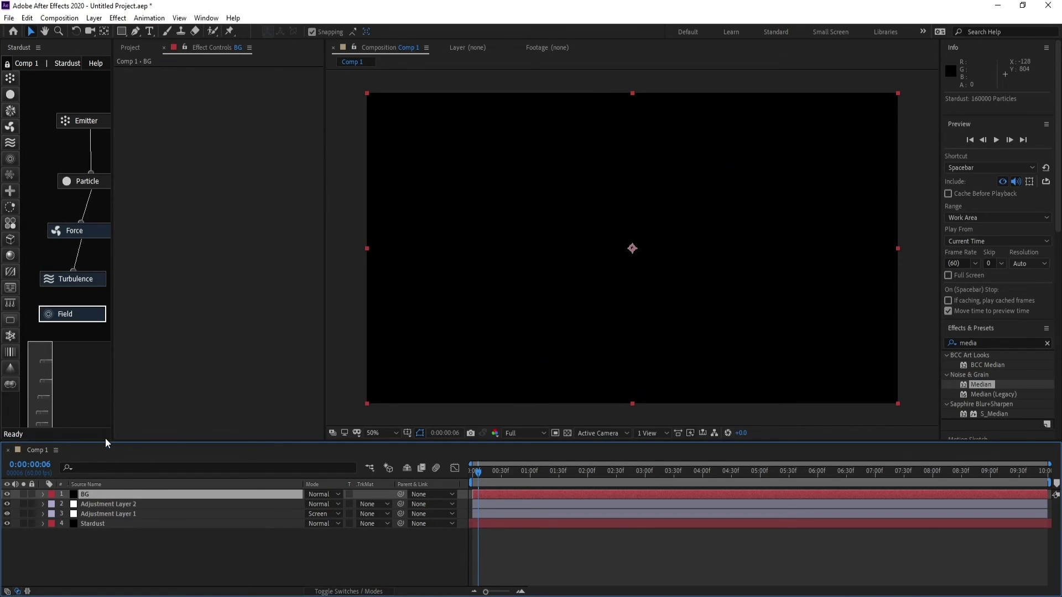
drag(98, 504, 105, 544)
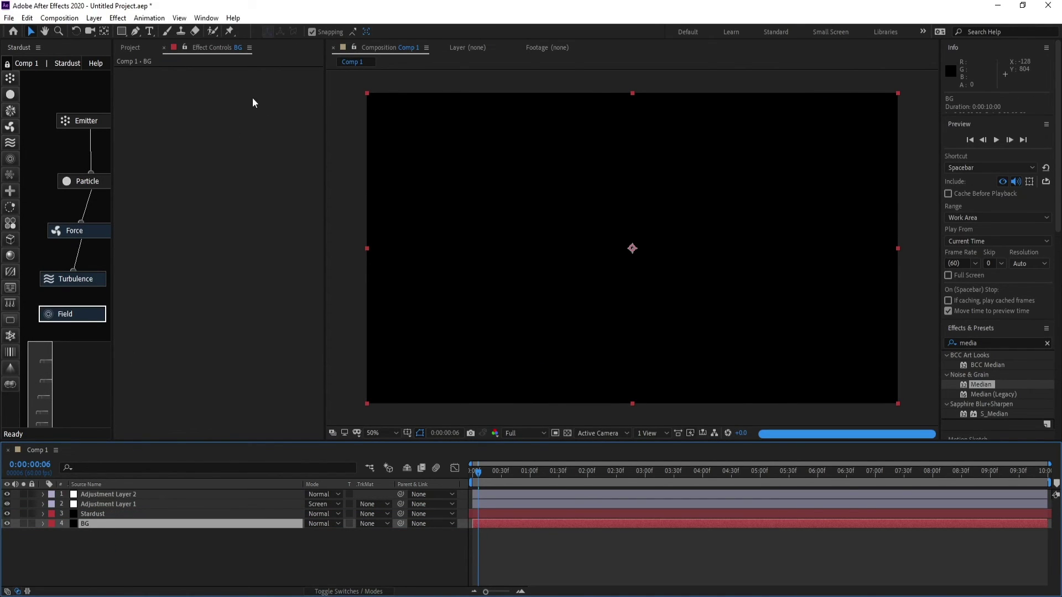
Step: Add a Gradient Ramp to BG, make it a Radial Ramp and place its start point near the frame's center at about 958, 538
click(125, 18)
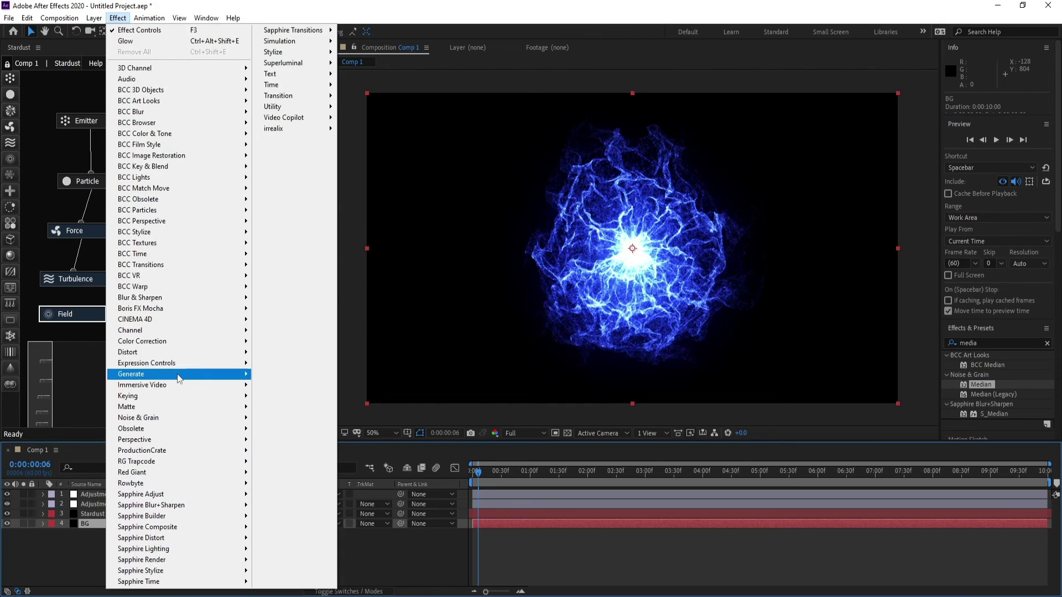
mouse_move(177, 369)
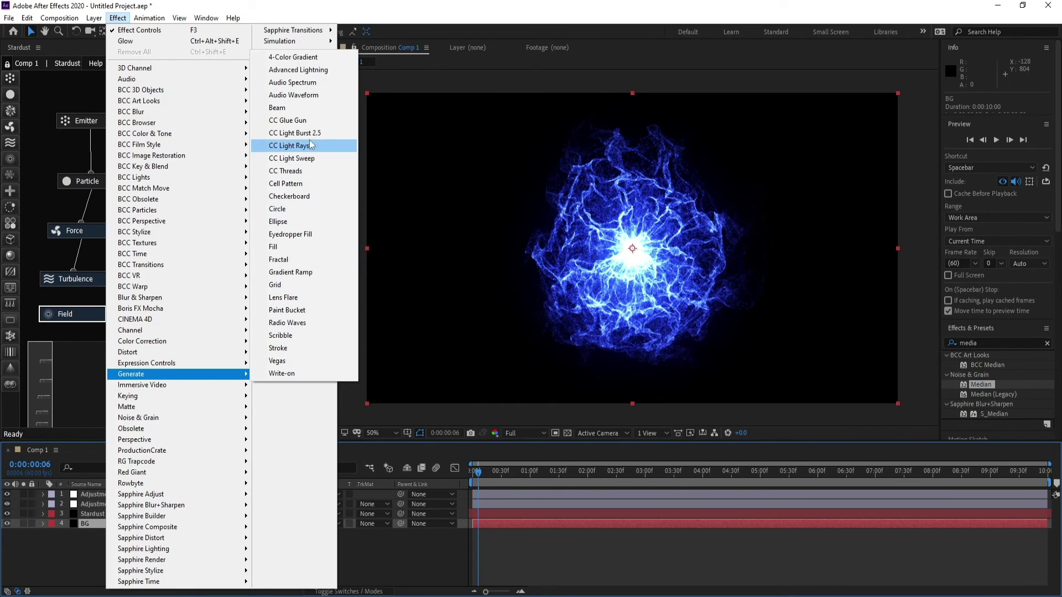
click(305, 273)
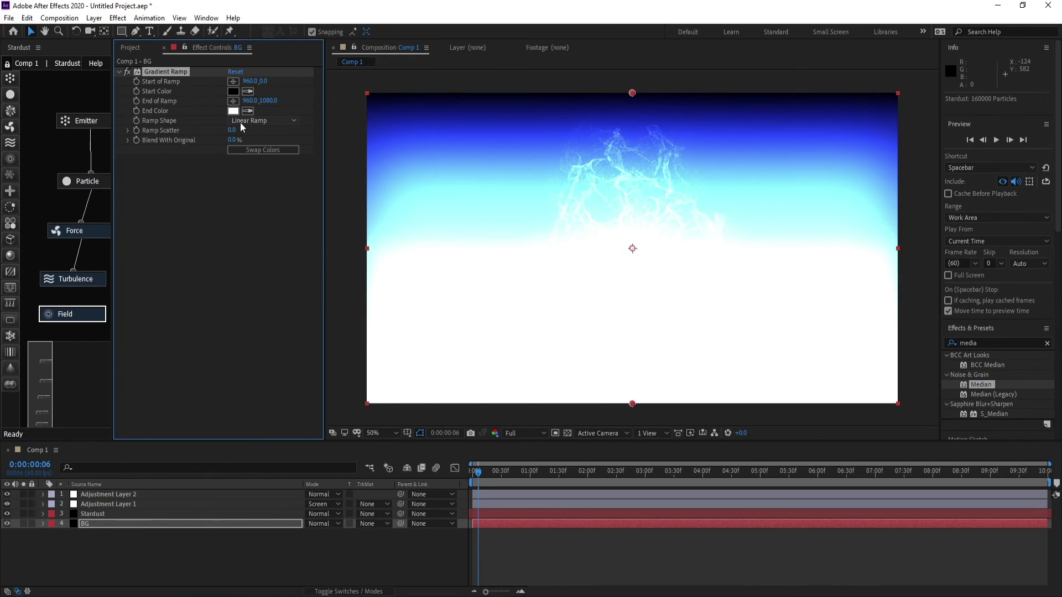
click(270, 122)
click(260, 145)
drag(632, 92, 633, 250)
Step: Set the Gradient Ramp's Start Color to dark blue 060978
click(233, 91)
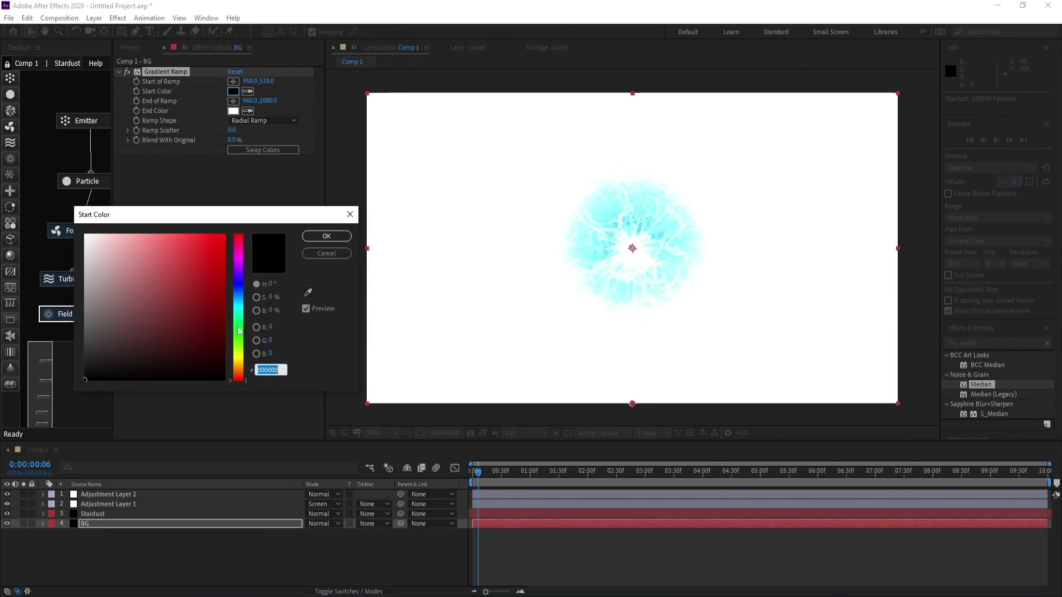
click(238, 284)
click(212, 345)
click(224, 365)
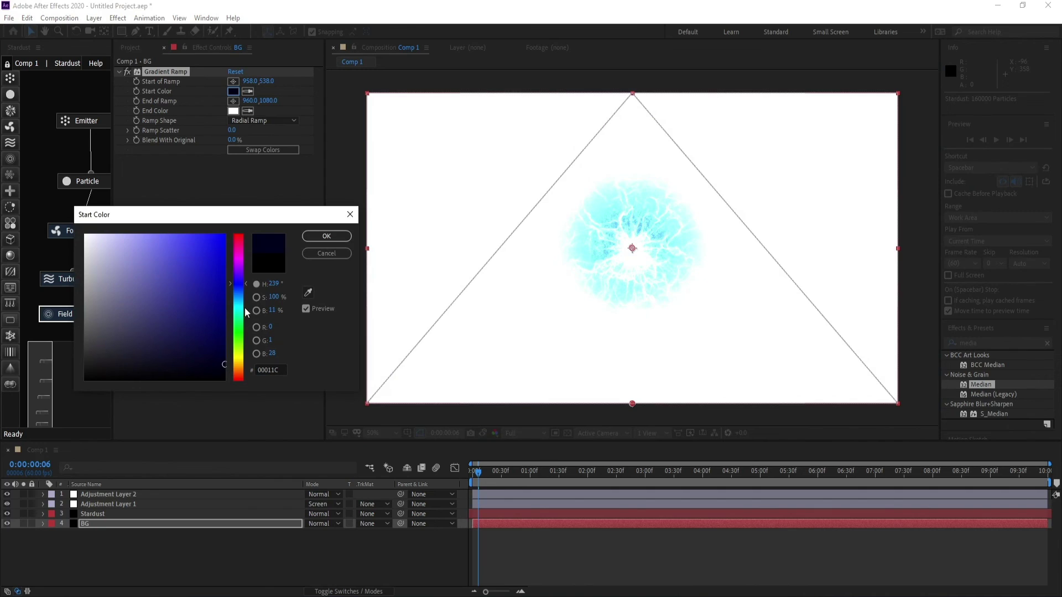
click(219, 310)
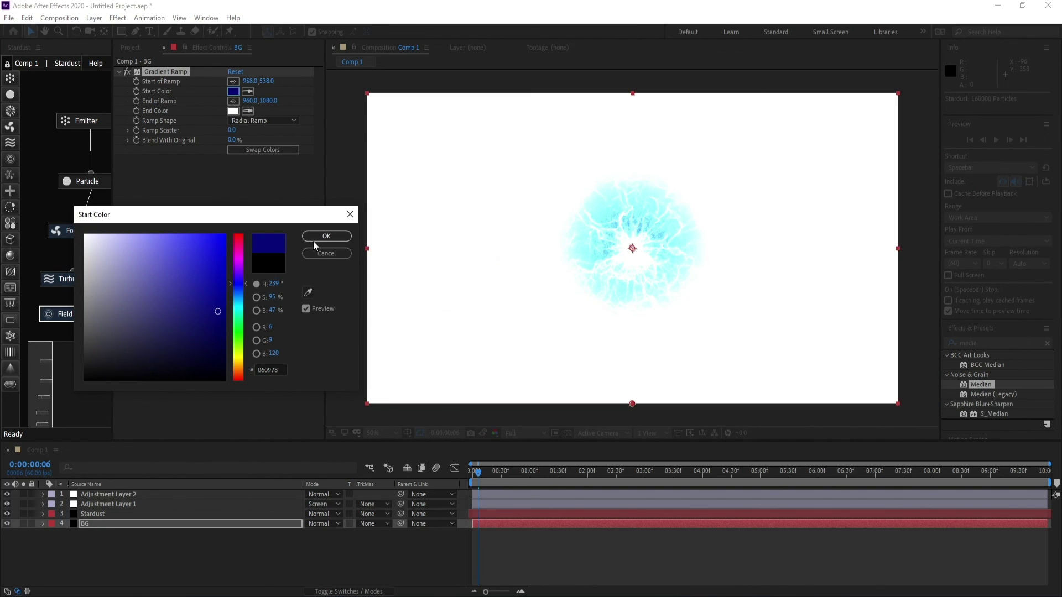
click(344, 236)
Step: Change the Gradient Ramp's End Color to a near-black blue
click(233, 111)
click(211, 309)
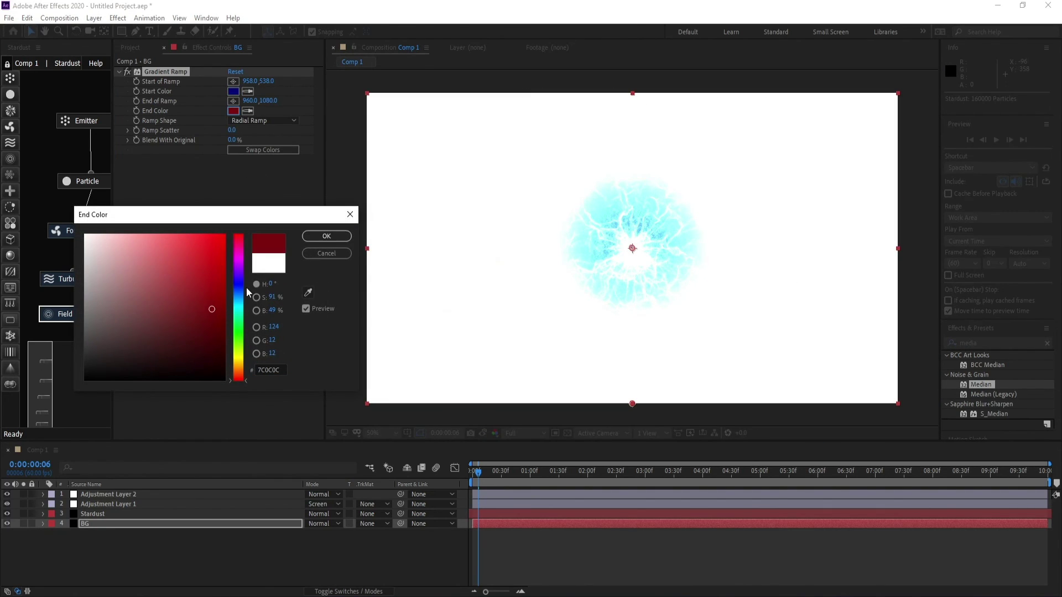
click(237, 292)
drag(213, 336, 220, 374)
click(322, 239)
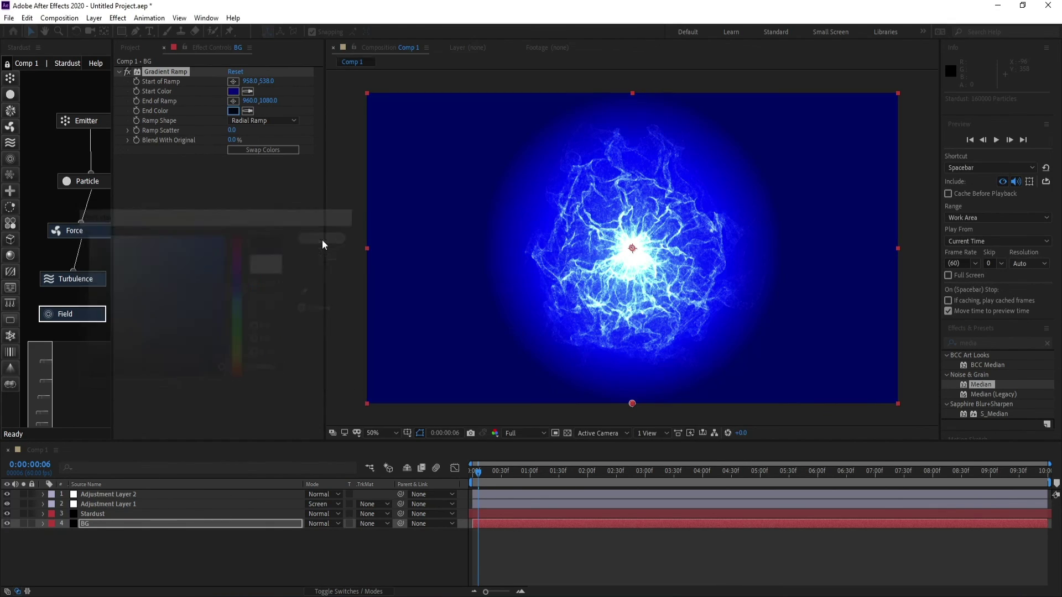
Step: Pre-compose the Stardust layer with both adjustment layers, moving all attributes, and set the pre-comp's blending mode to Screen
click(97, 514)
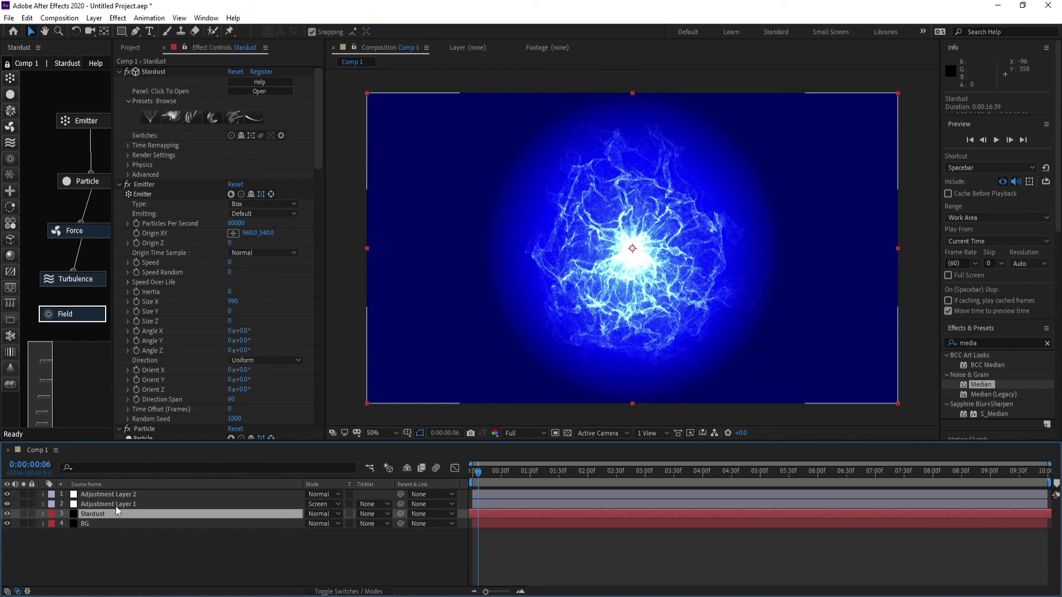
ctrl+click(115, 505)
ctrl+click(121, 494)
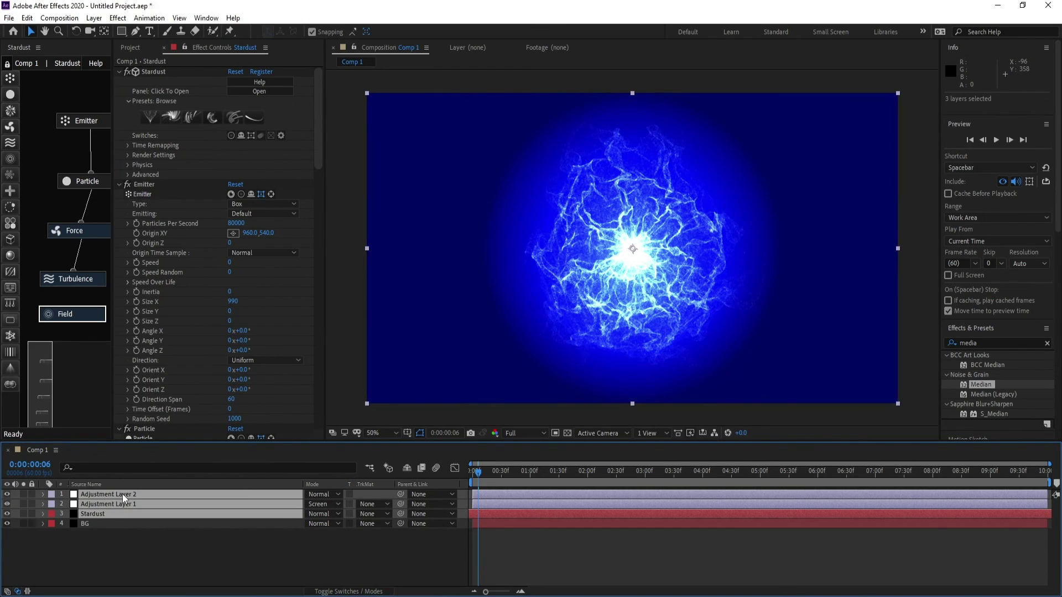
right_click(121, 493)
click(148, 444)
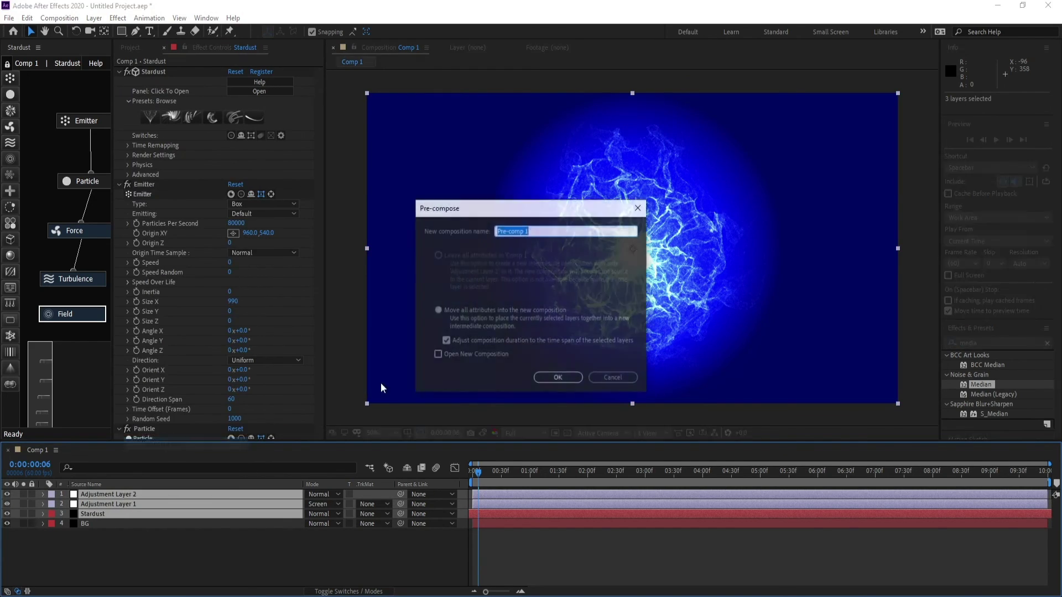
click(559, 378)
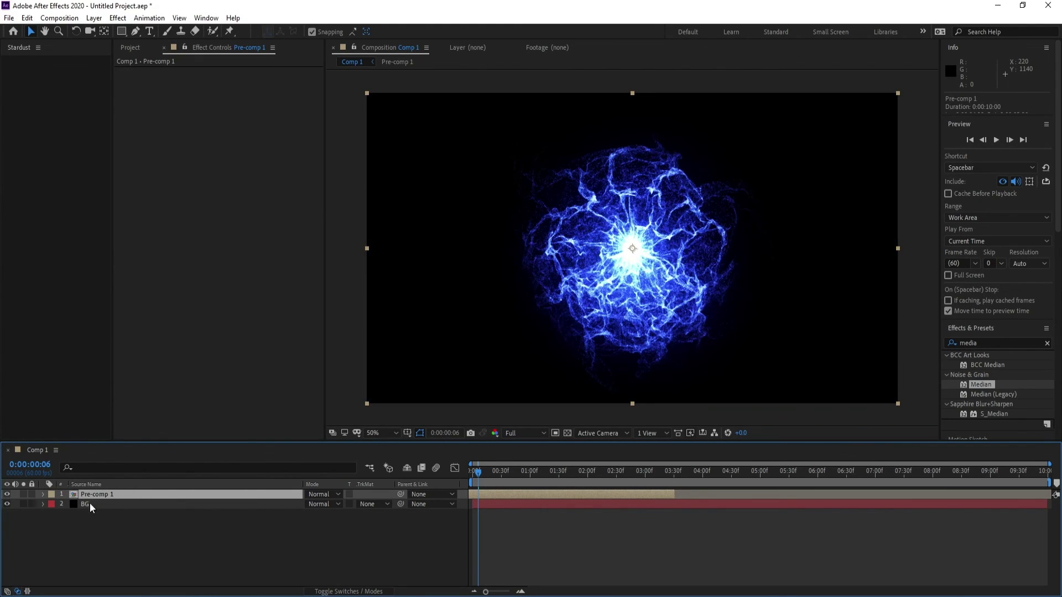
click(316, 492)
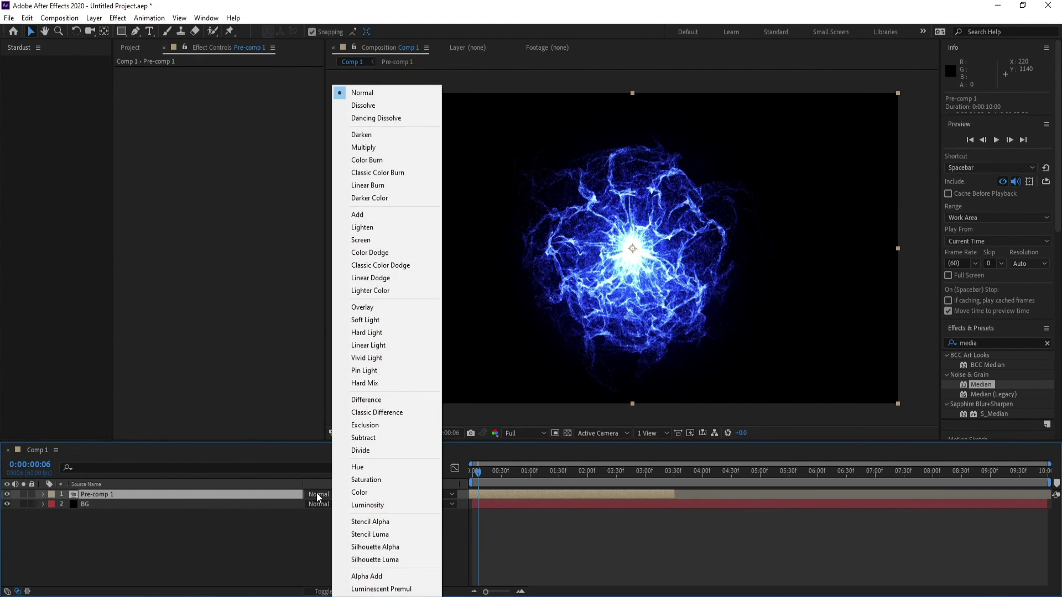
click(365, 240)
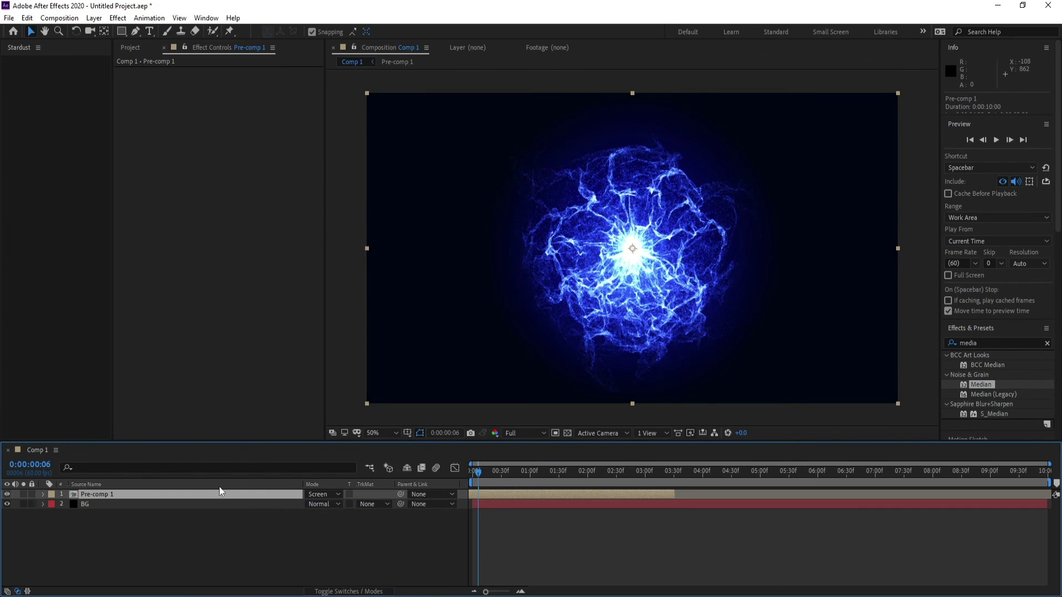
Step: Adjust the End Color of BG's Gradient Ramp to very dark blue 00081B
click(98, 505)
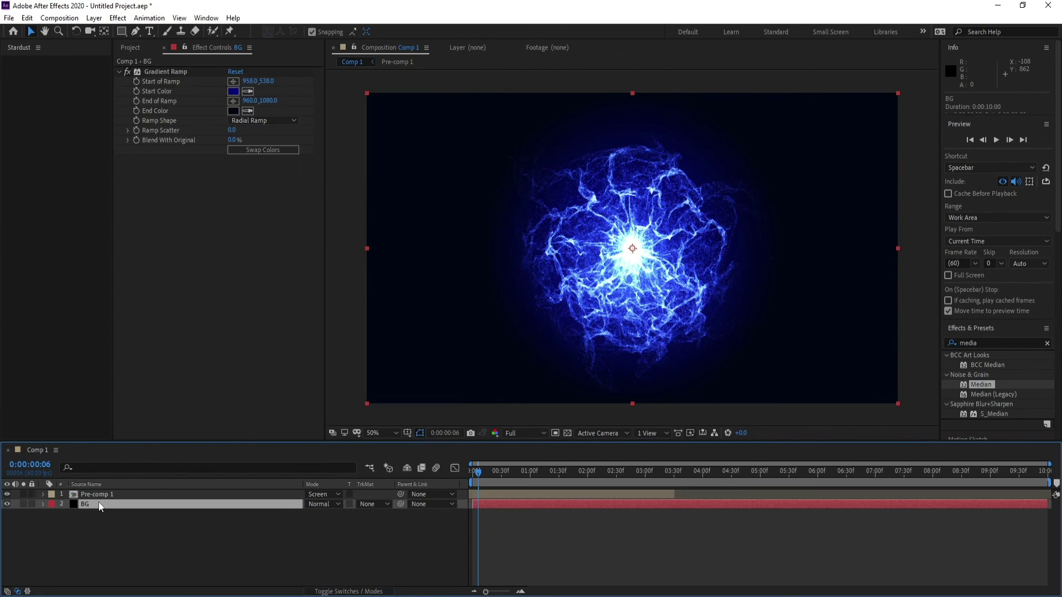
click(232, 111)
drag(216, 366, 224, 365)
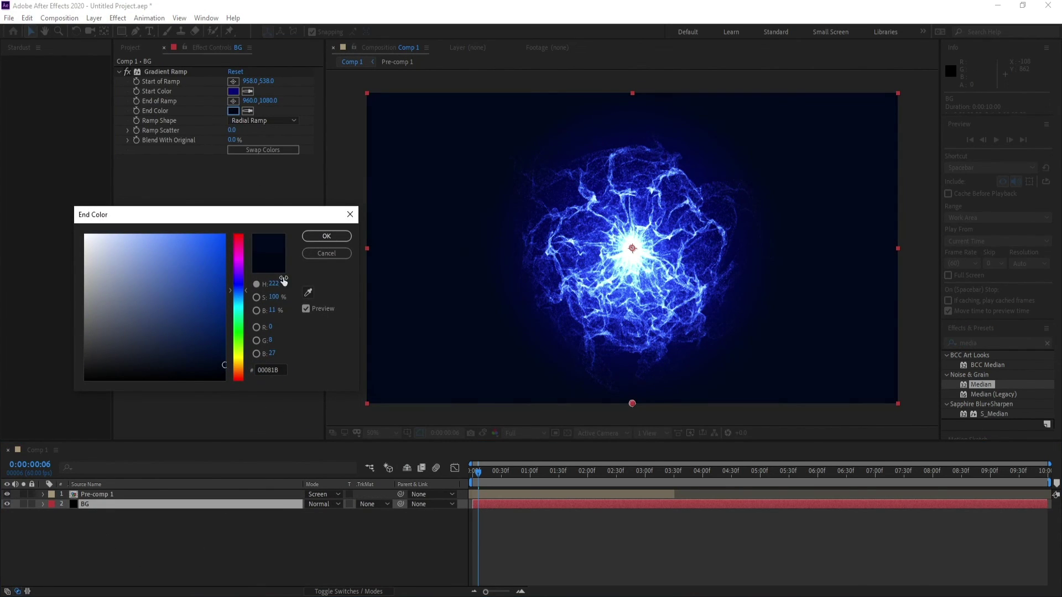
click(312, 238)
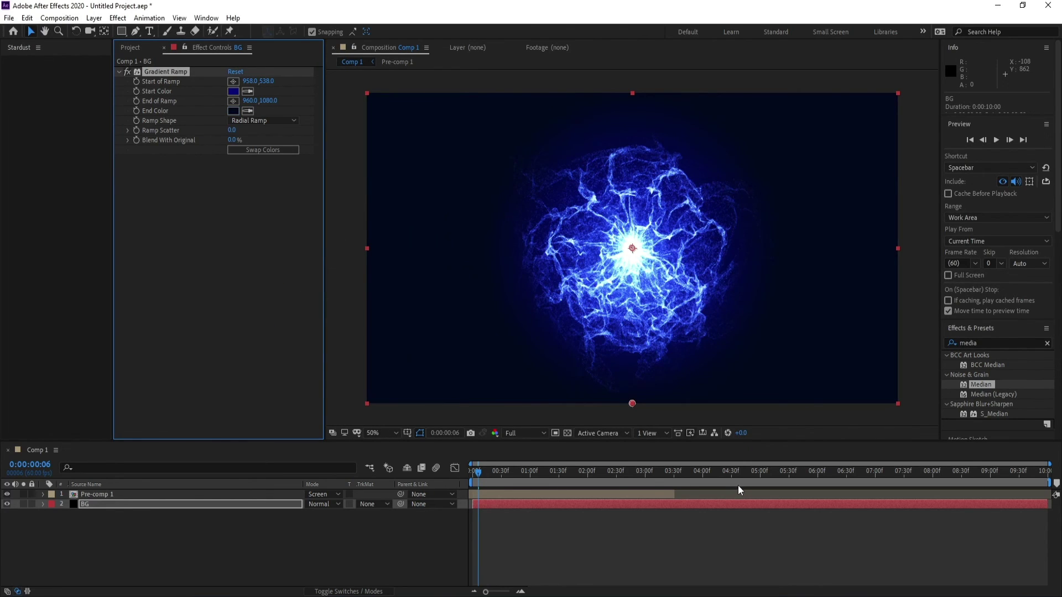
Step: Extend the pre-comp layer to the end of the composition and return the current time to the first frame
drag(674, 494, 1056, 494)
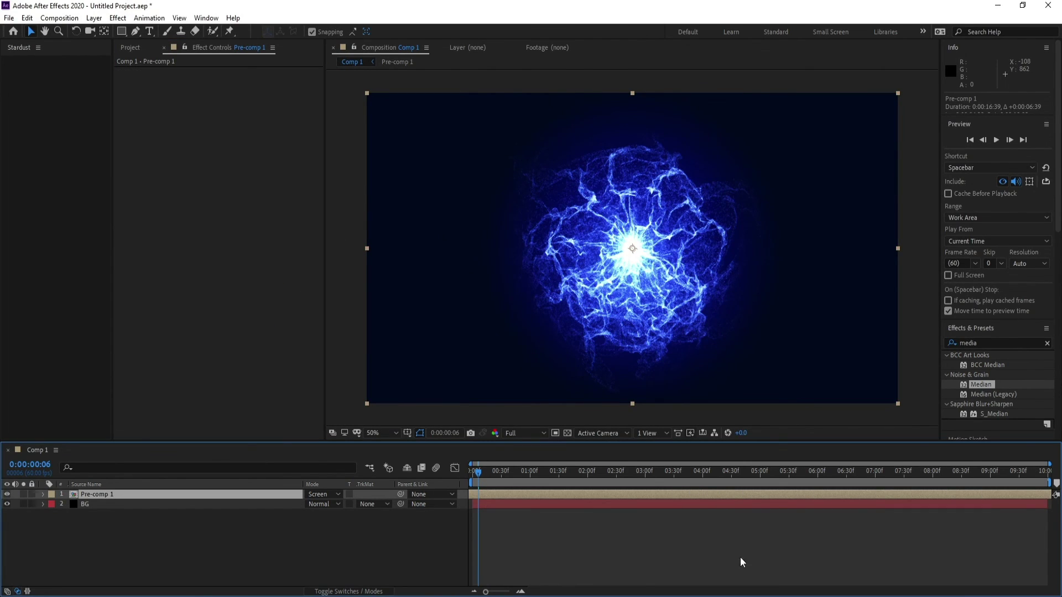
key(Home)
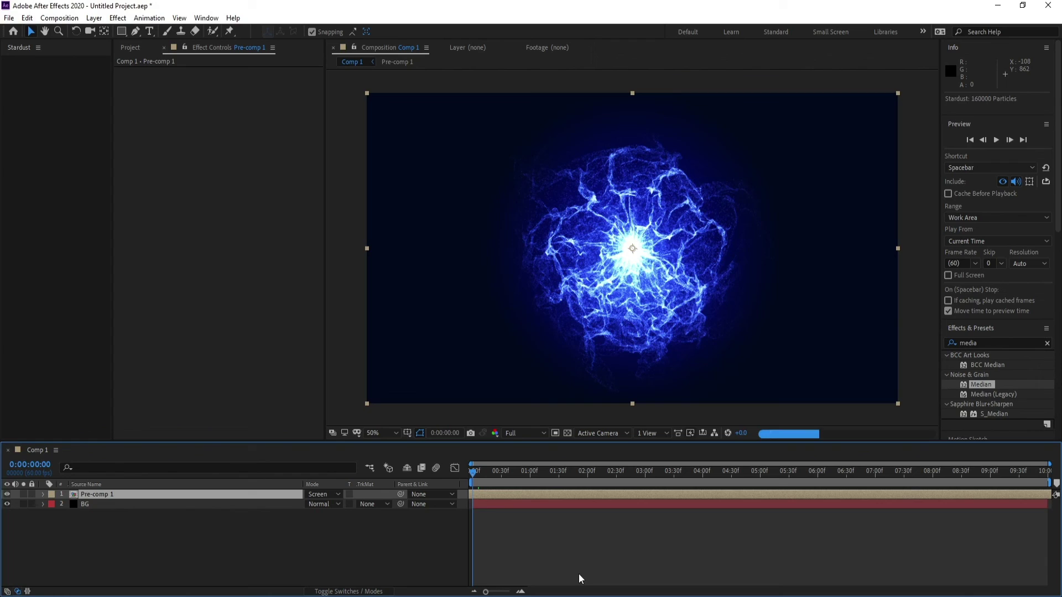